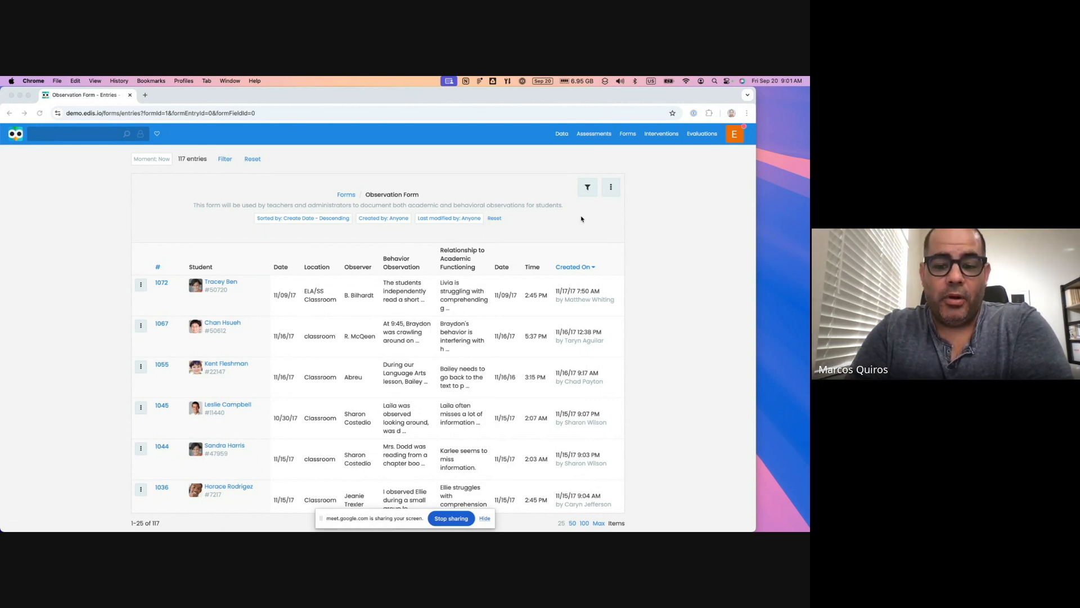
Open the list of all forms and look through the available forms.
left_click(594, 135)
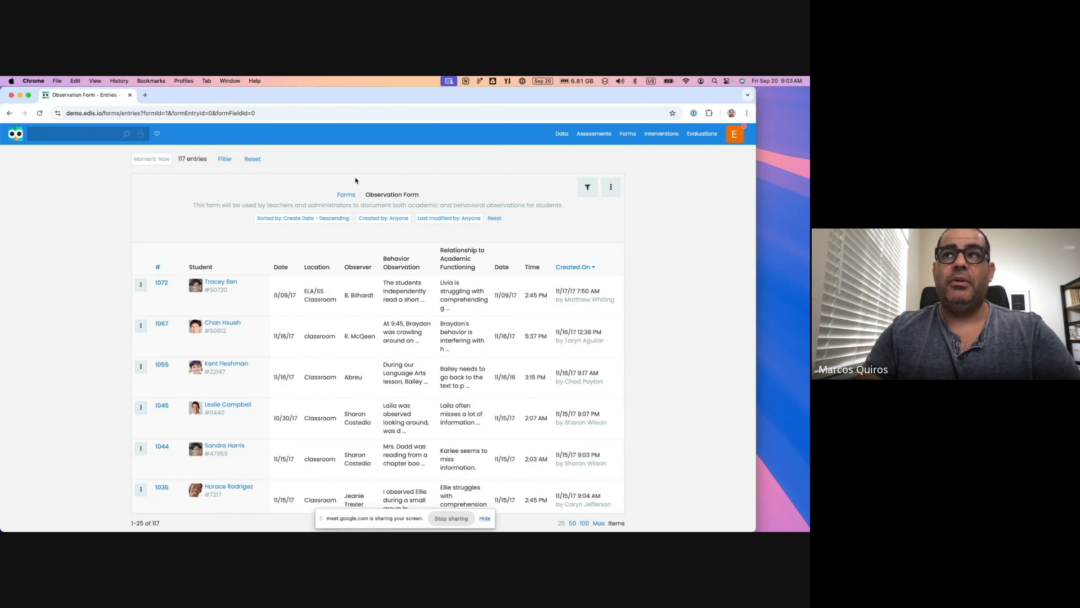
mouse_move(633, 136)
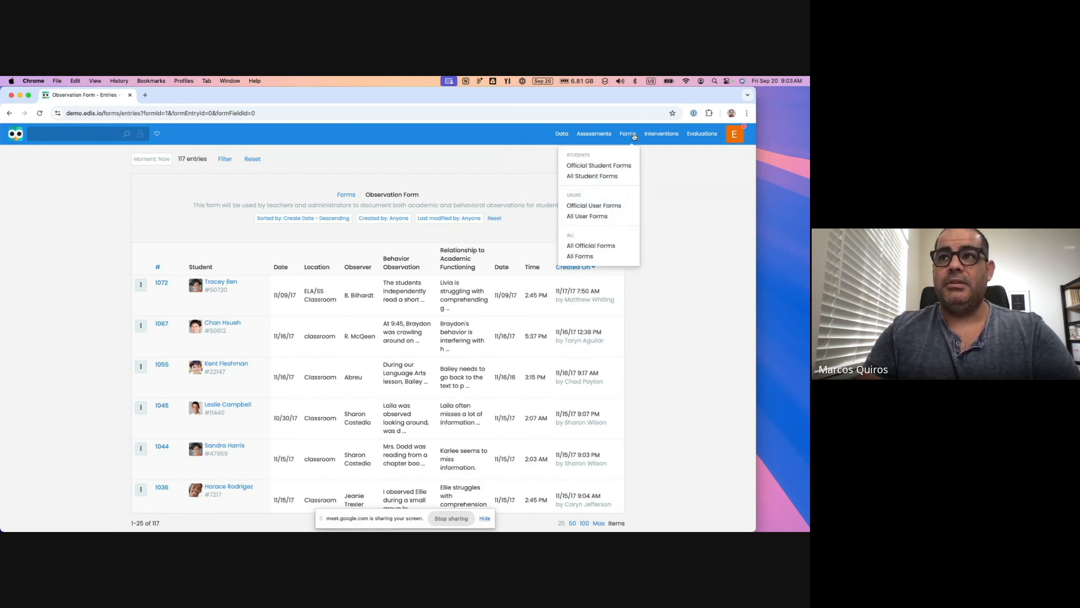
left_click(581, 256)
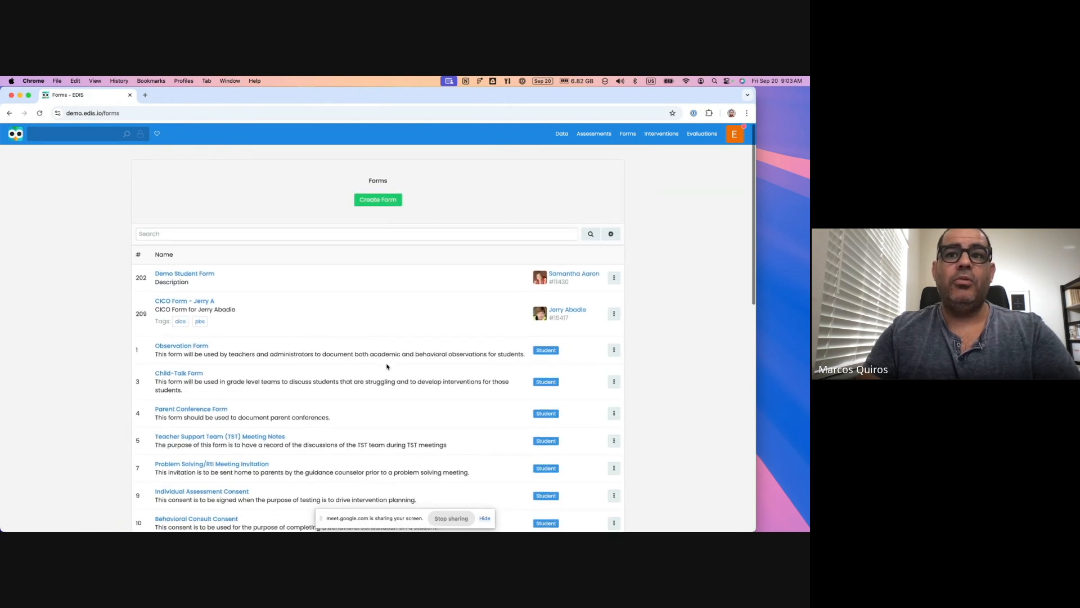
scroll(386, 367, "down", 10)
scroll(387, 366, "down", 3)
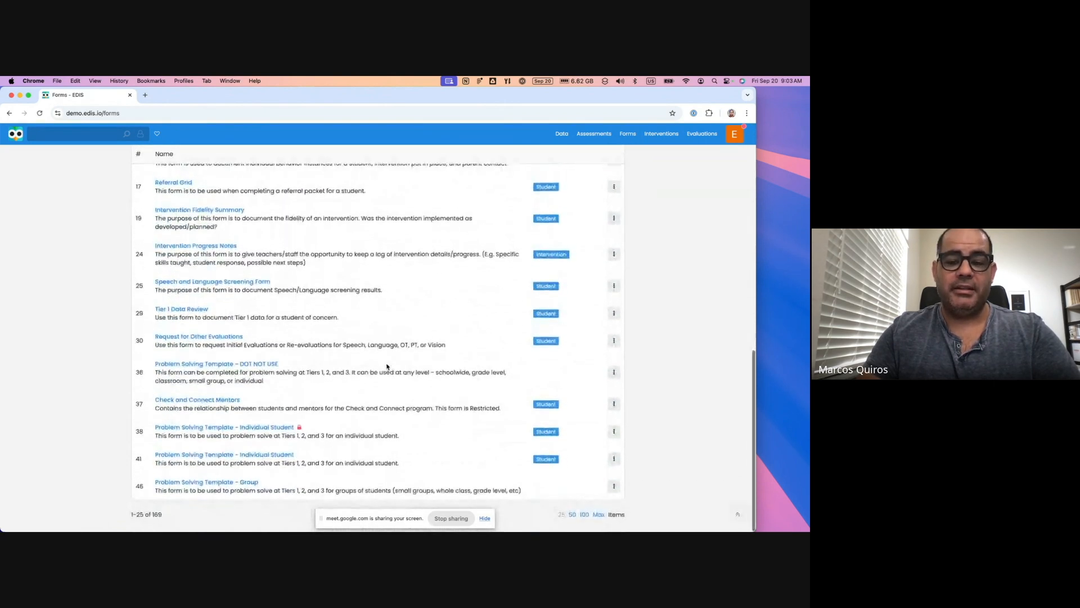
scroll(386, 366, "up", 15)
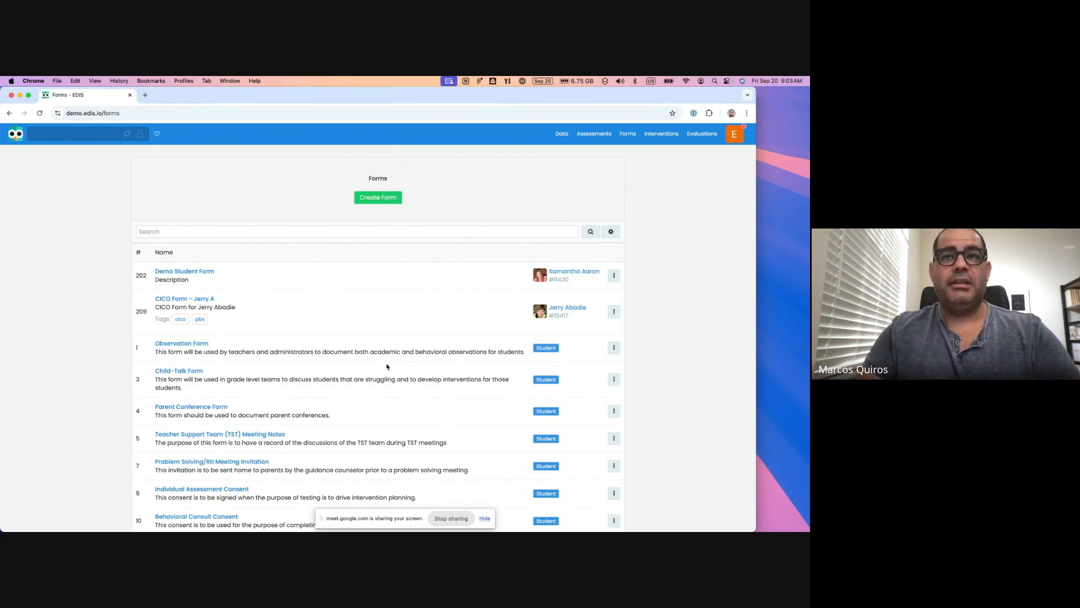
scroll(387, 366, "down", 2)
scroll(270, 354, "up", 2)
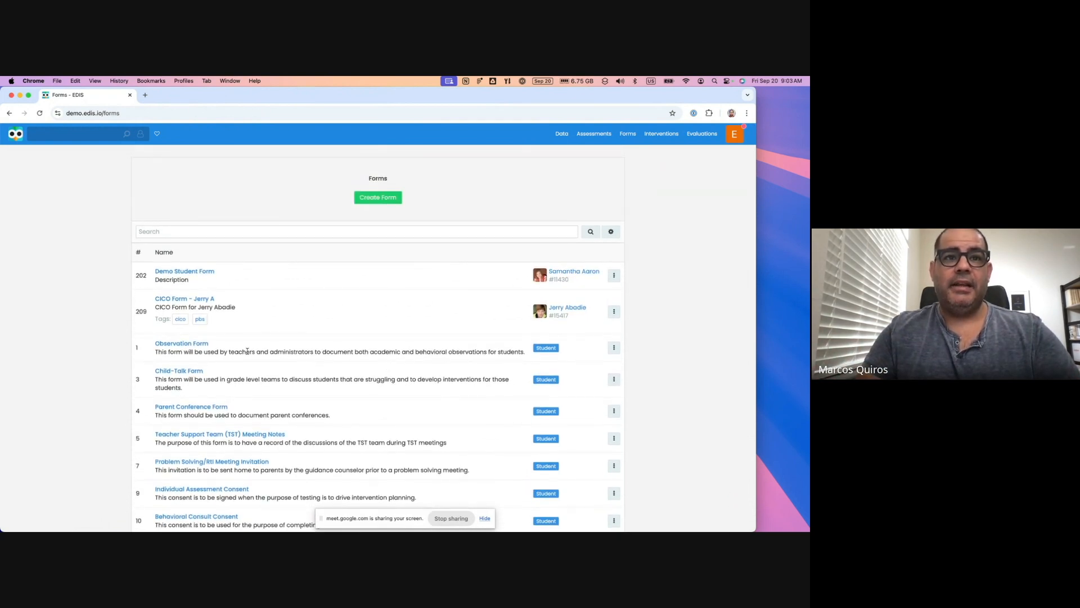
Open the Observation Form's entries, view the full details of the first entry, and close them.
left_click(197, 346)
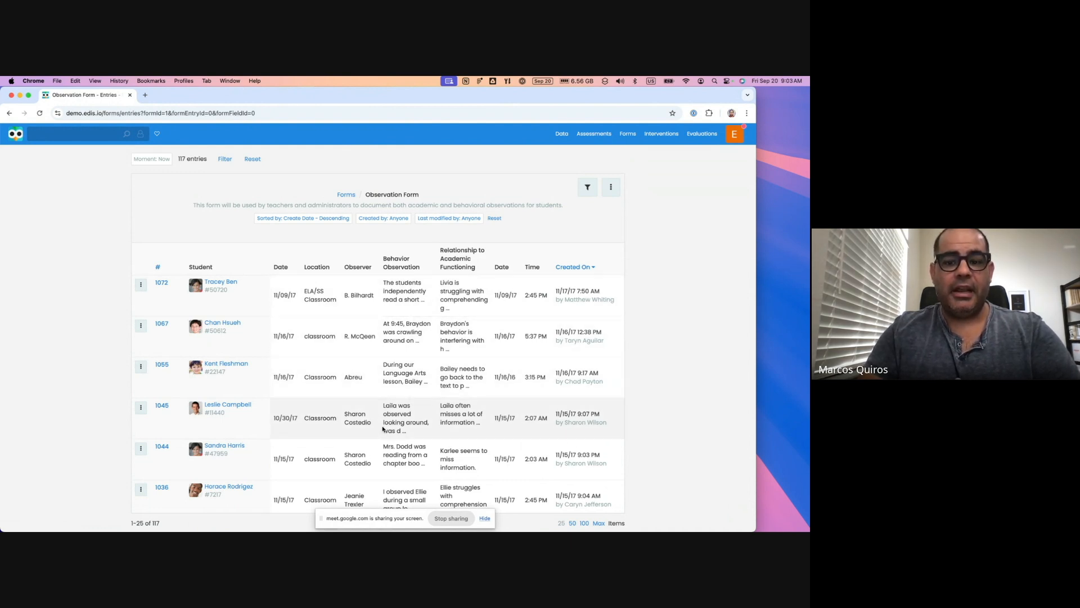
left_click(160, 283)
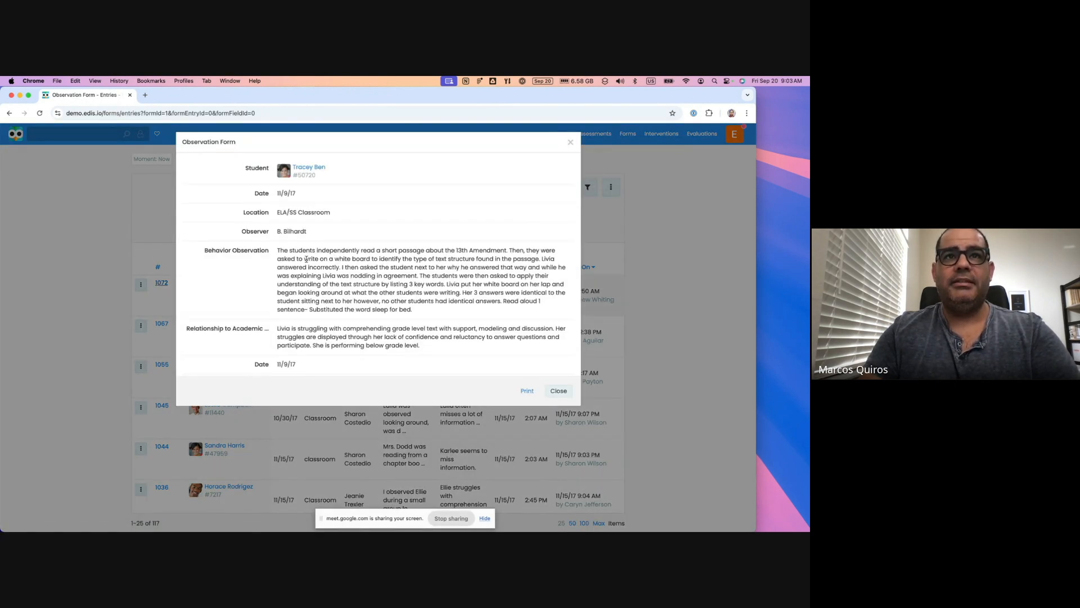
left_click(559, 392)
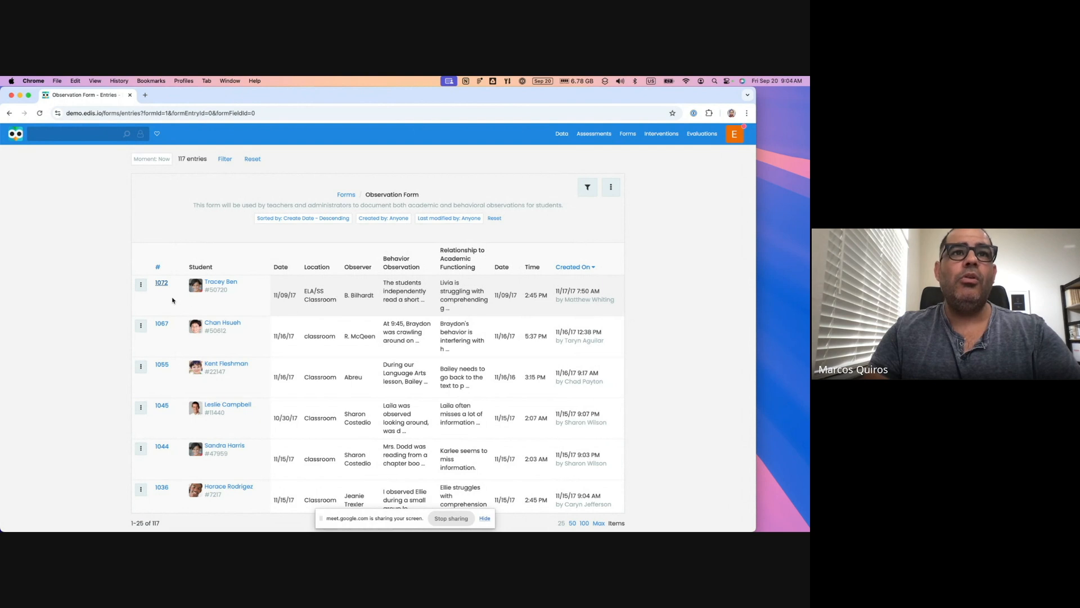
Open the profile of the first entry's student and read the Observation Form stored among that student's forms.
left_click(231, 283)
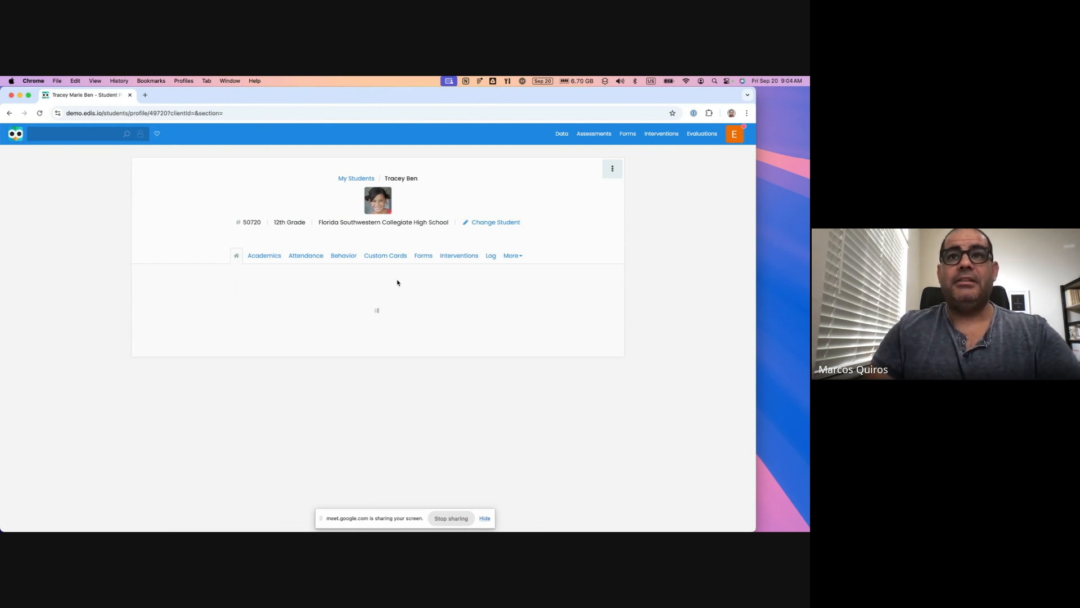
left_click(429, 256)
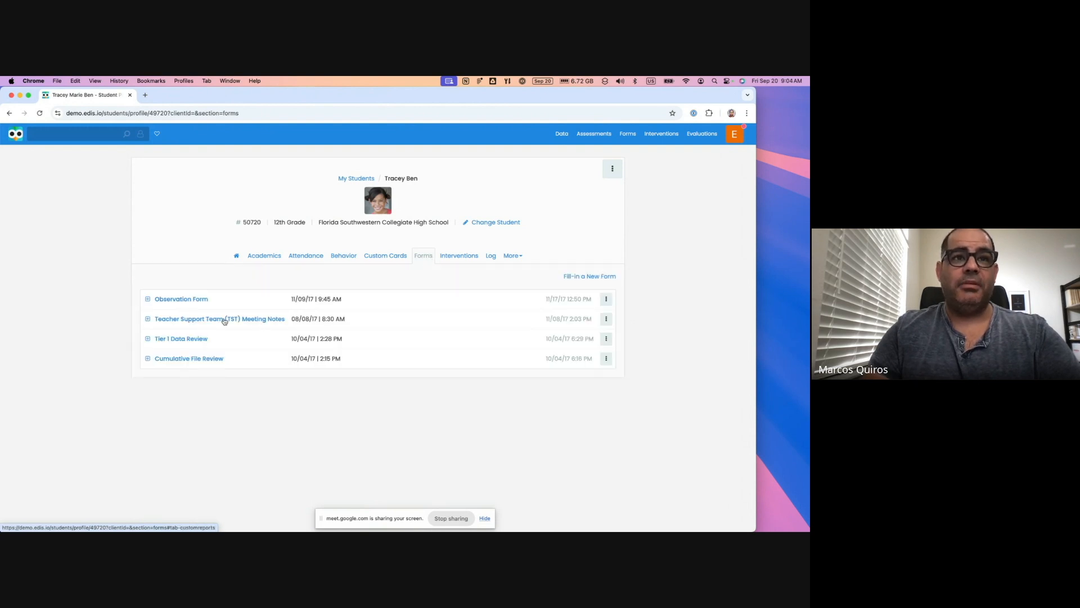
left_click(147, 300)
scroll(250, 405, "down", 3)
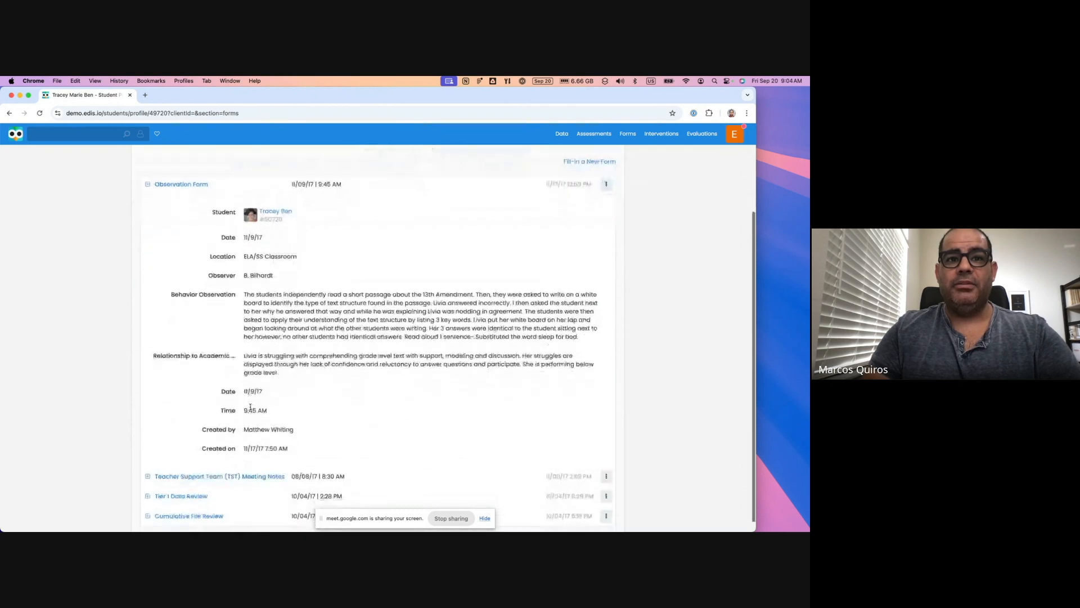
scroll(250, 405, "up", 3)
scroll(250, 405, "down", 3)
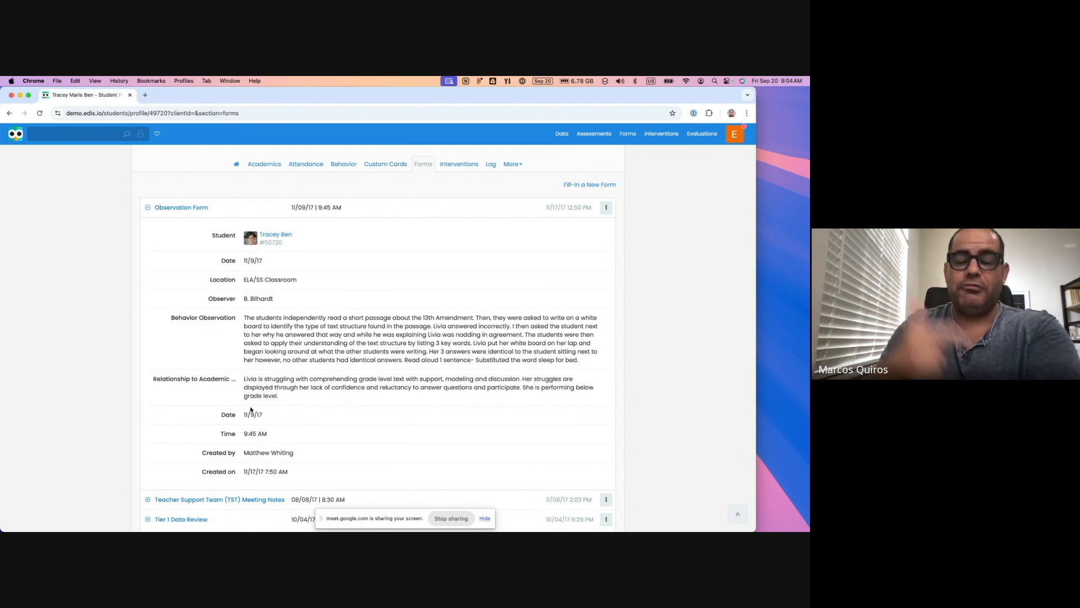
Start a new form from the list of all forms, named Weekly Student Review, with Student as its focal point.
left_click(627, 134)
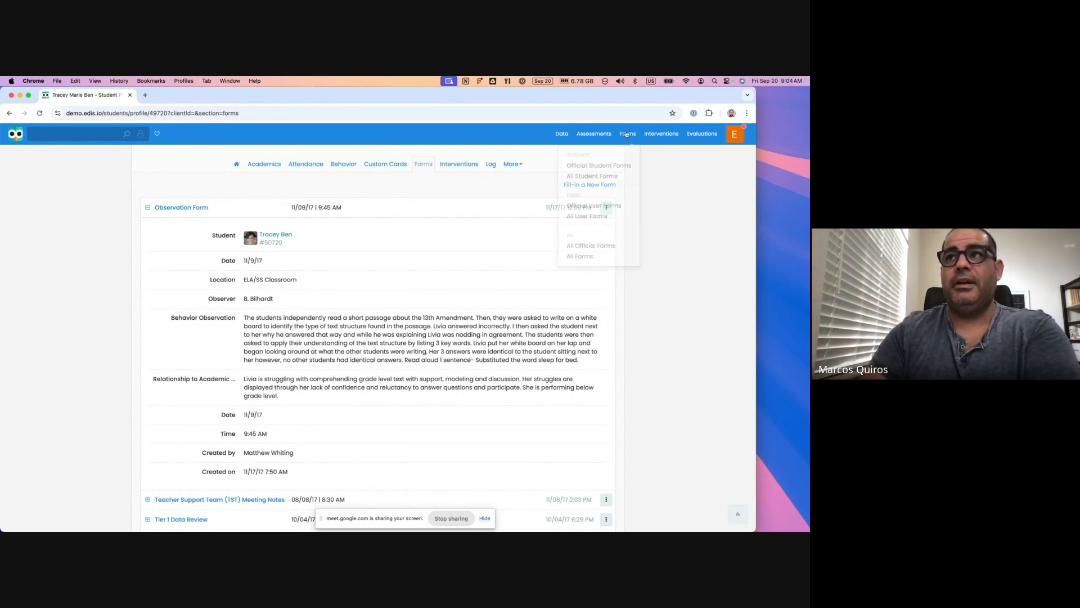
left_click(590, 257)
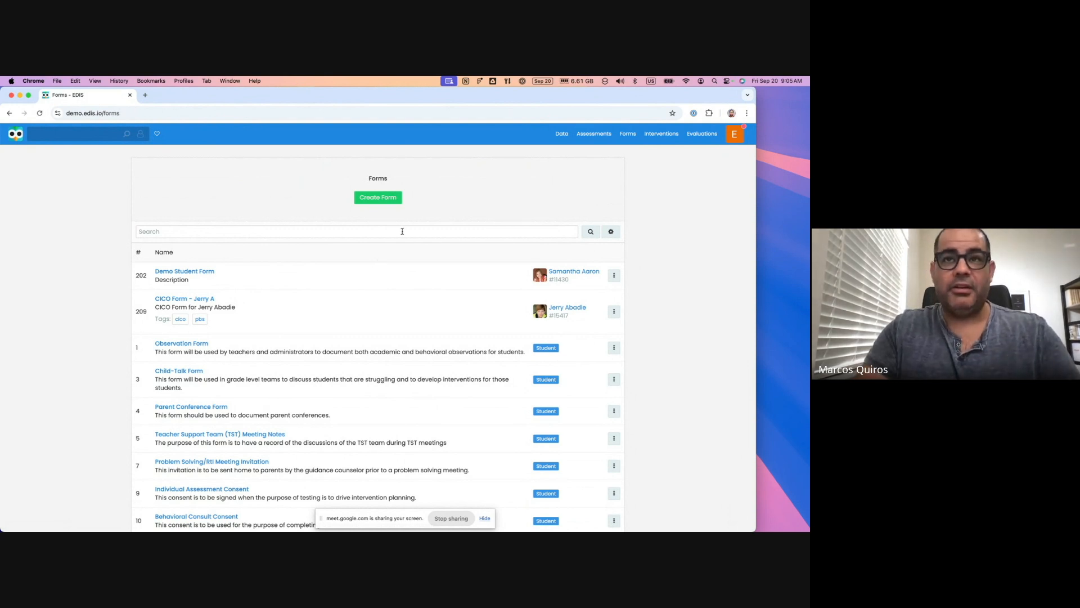
left_click(391, 197)
left_click(382, 178)
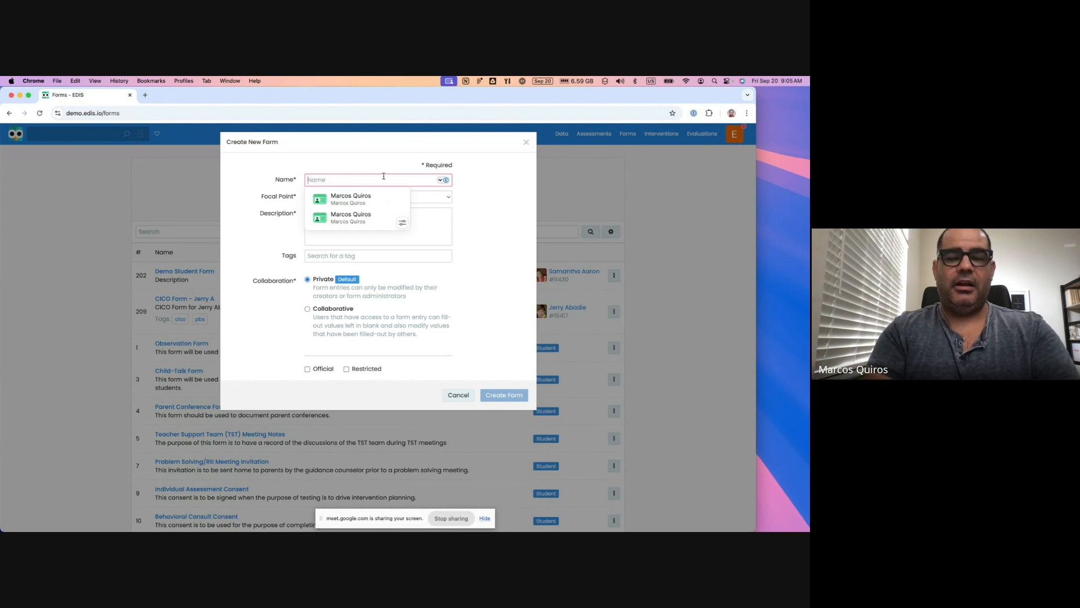
type("Weekly S")
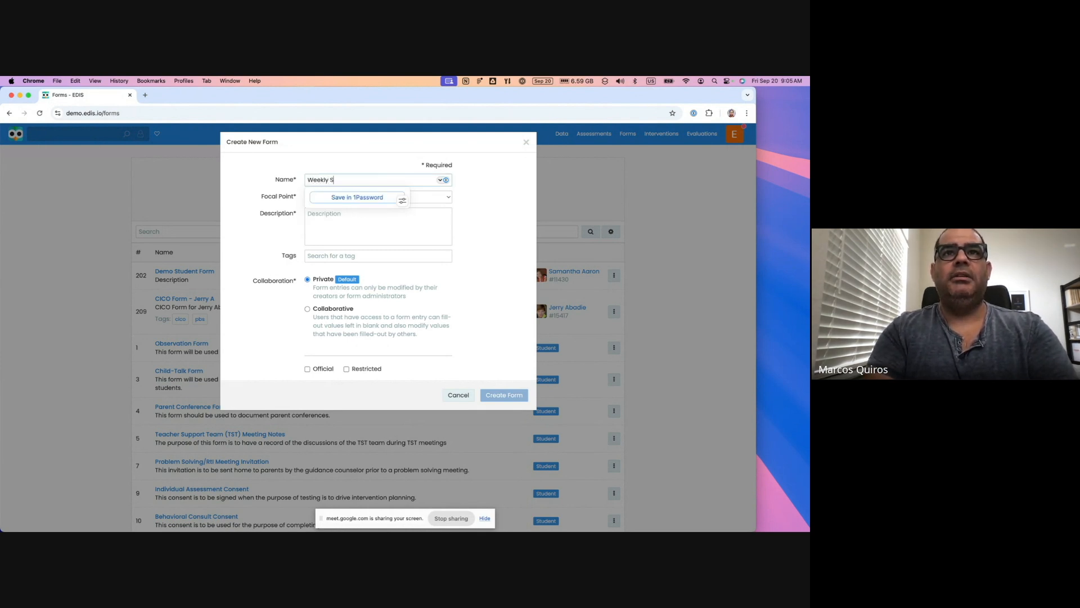
type("tudent Review")
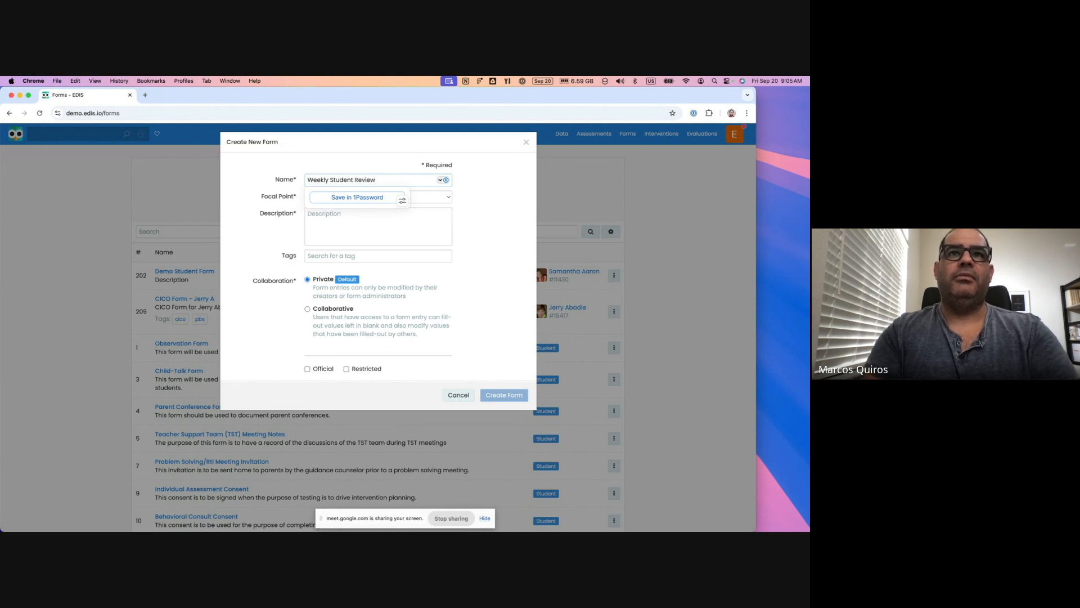
left_click(445, 197)
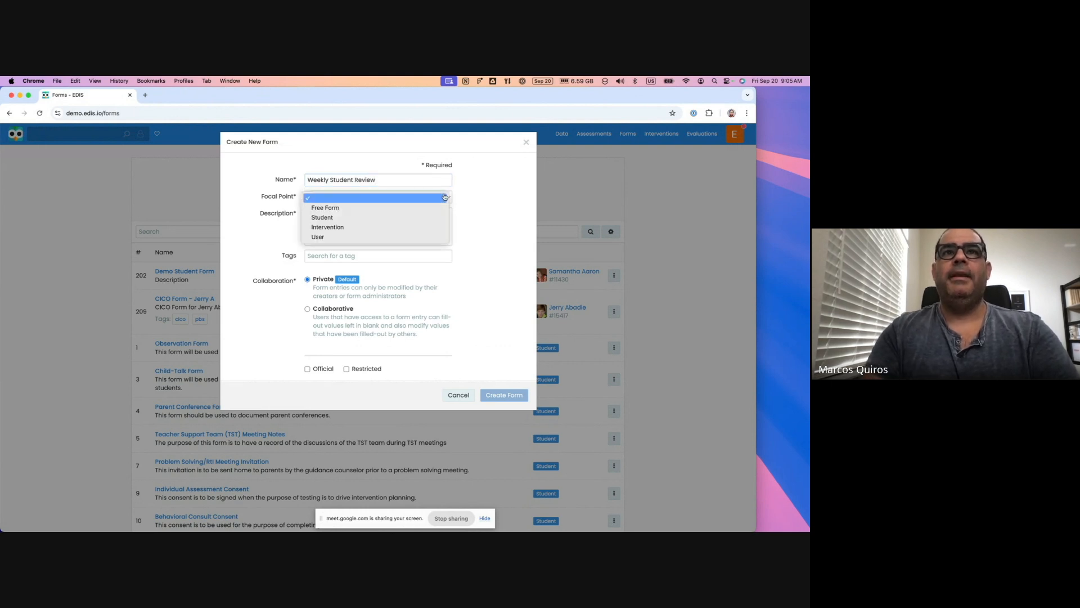
left_click(328, 217)
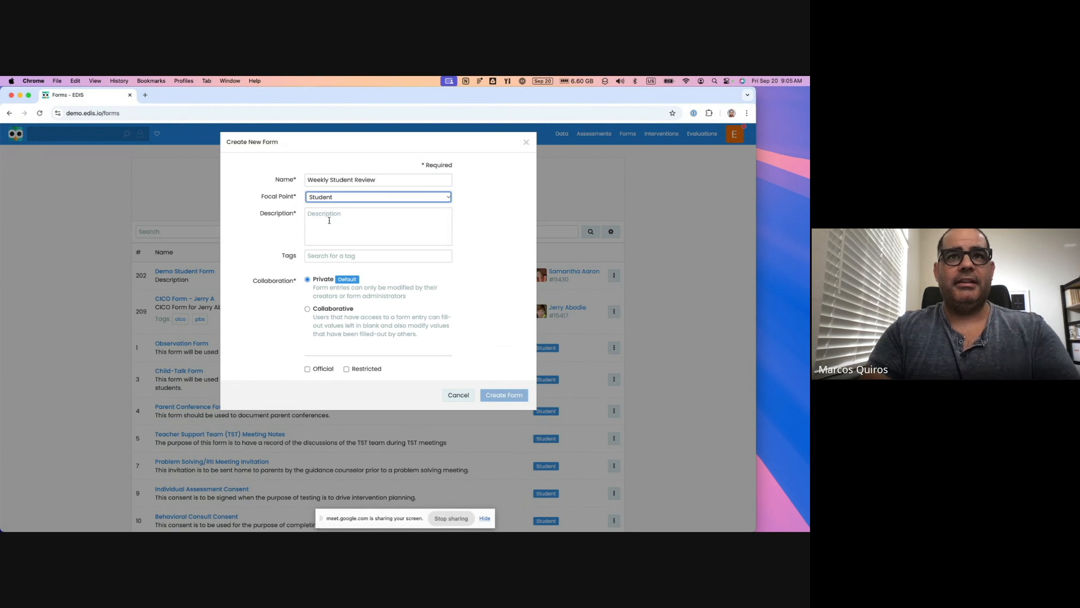
left_click(345, 198)
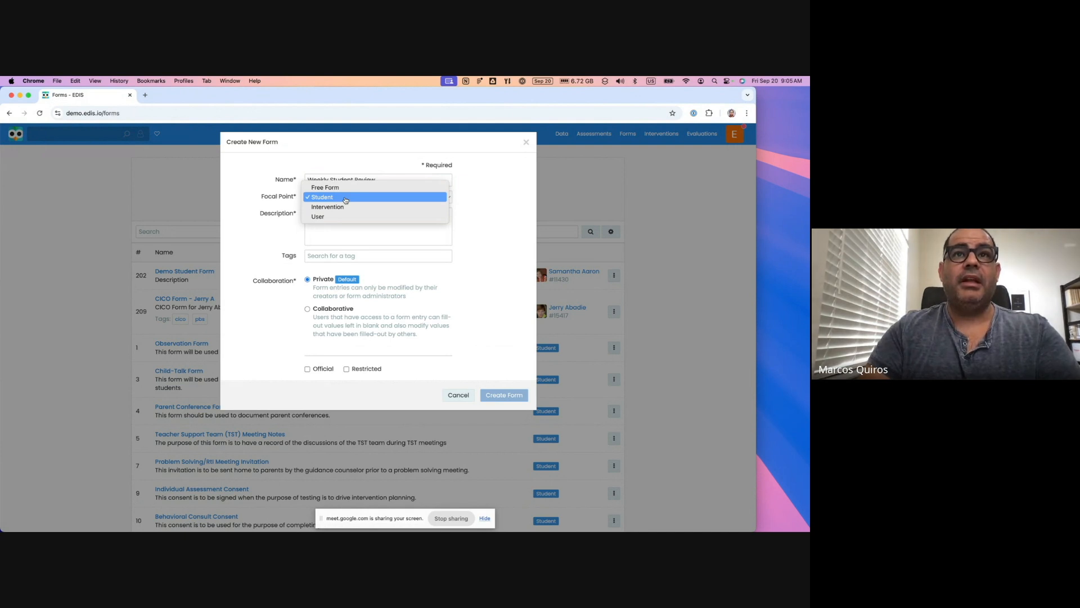
left_click(346, 200)
Enter the form description "This form is intended to evaluate students on a weekly basis".
left_click(346, 220)
type("This ")
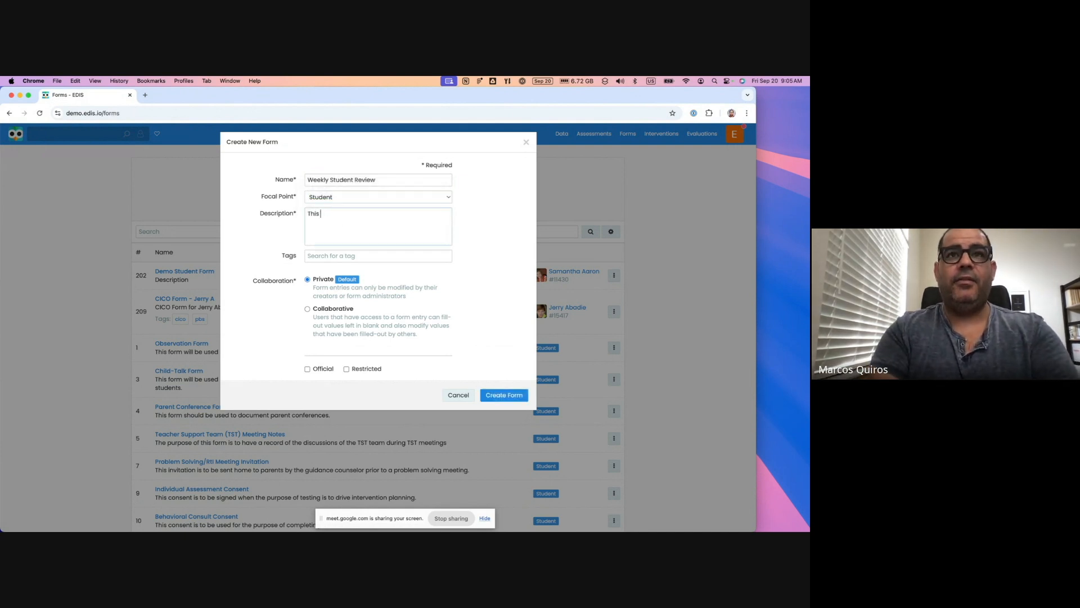
type("form is intended to ")
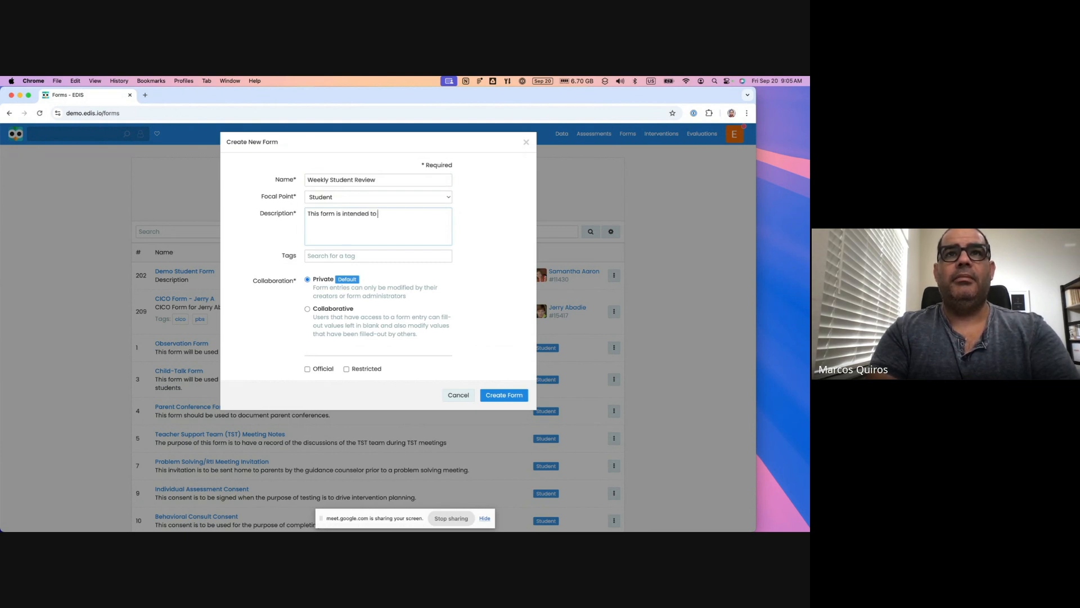
type("evaluate ")
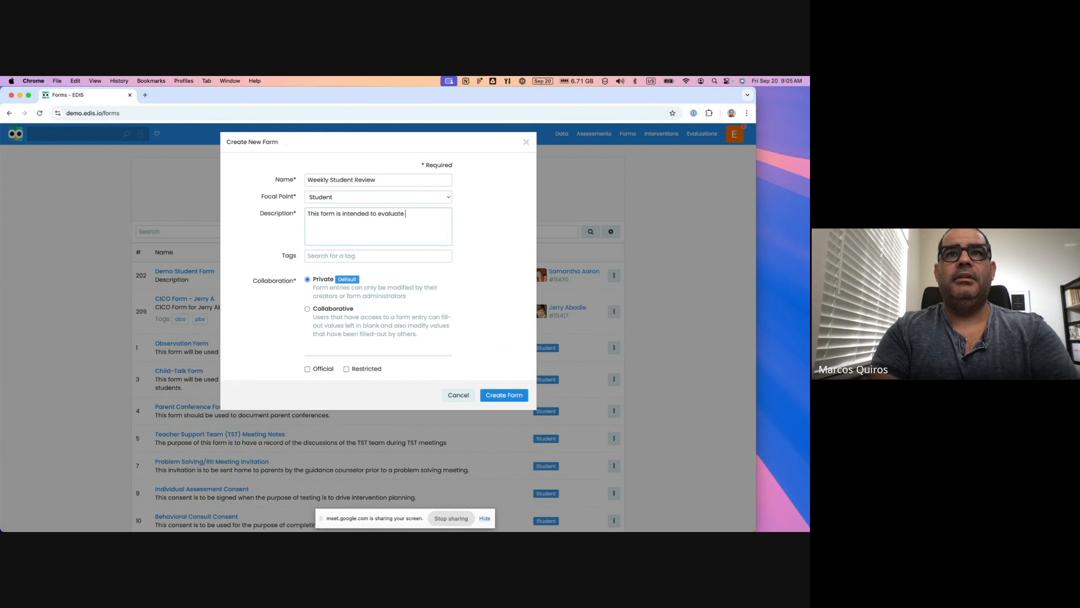
type("students on a w")
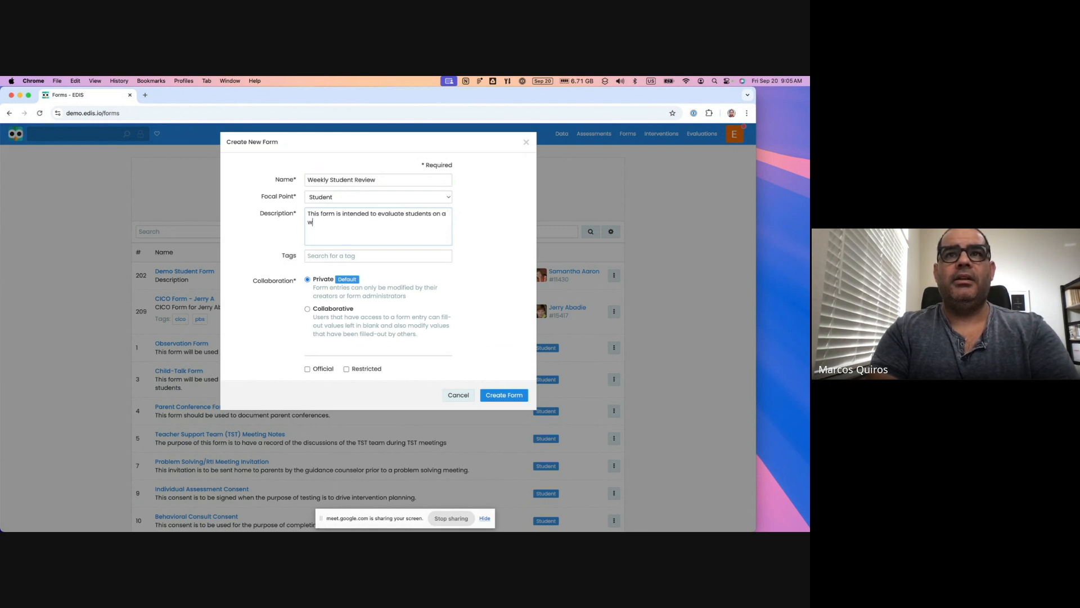
type("eekly basis")
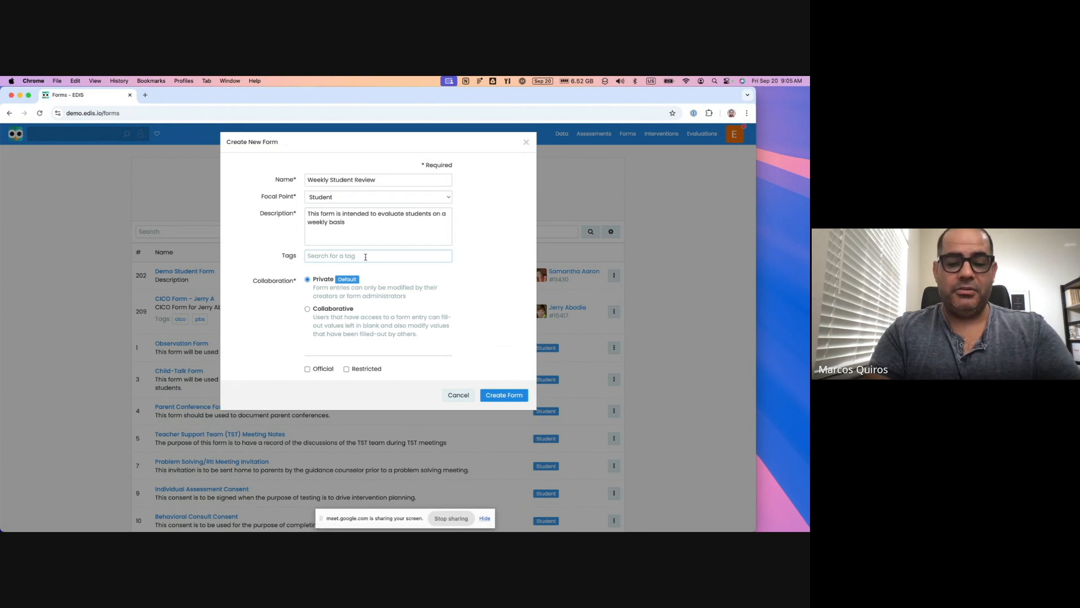
Tag the new form with the existing ELEMENTARY tag and create the form.
type("el")
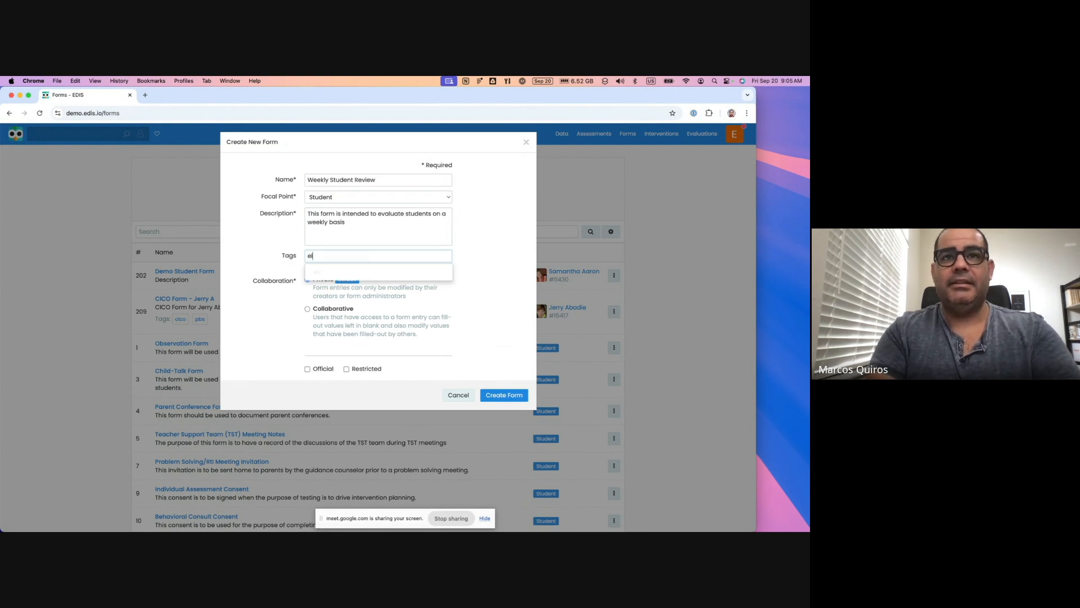
type("ementary")
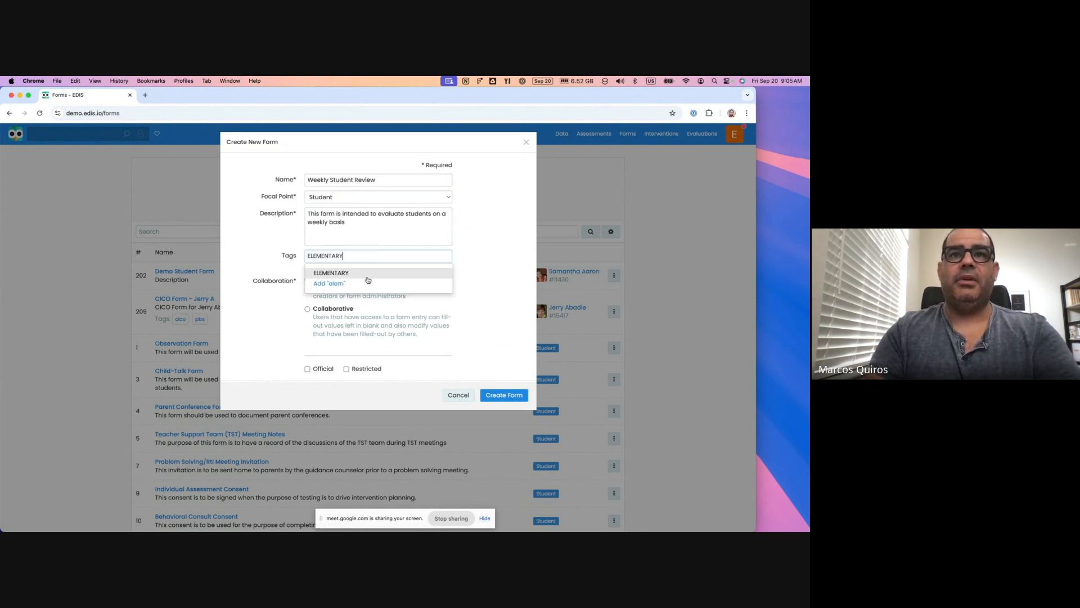
left_click(367, 276)
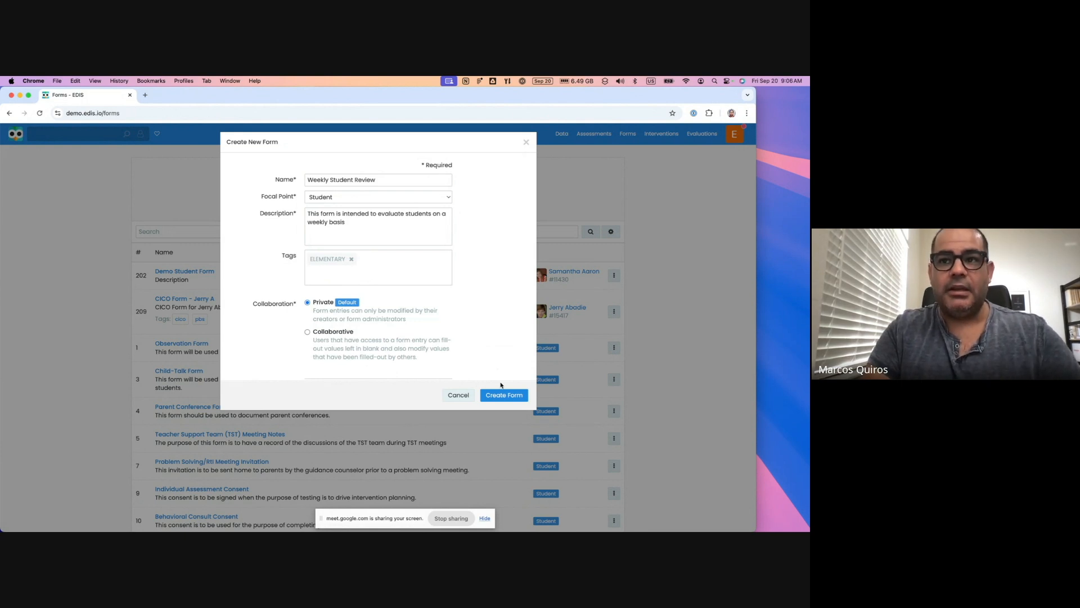
left_click(505, 395)
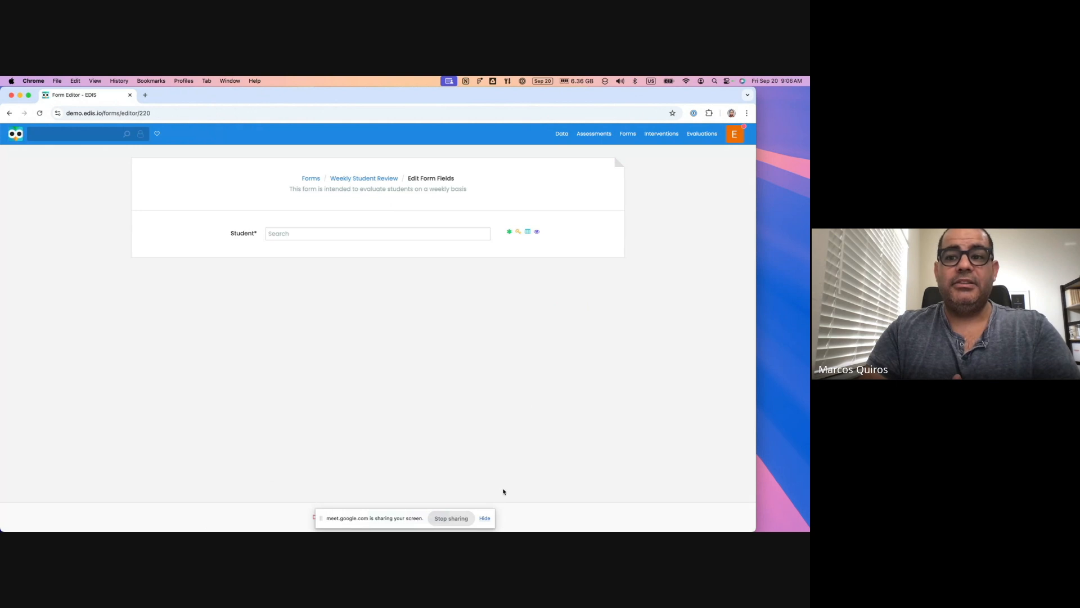
Add a field of type Dropdown to the form and name it School Year.
left_click(485, 518)
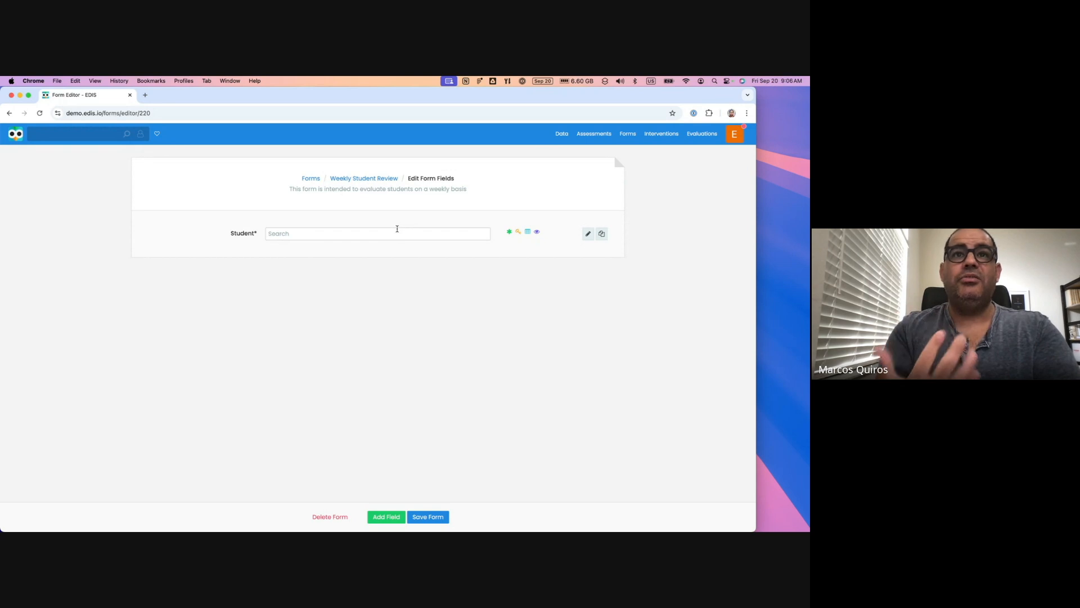
left_click(387, 519)
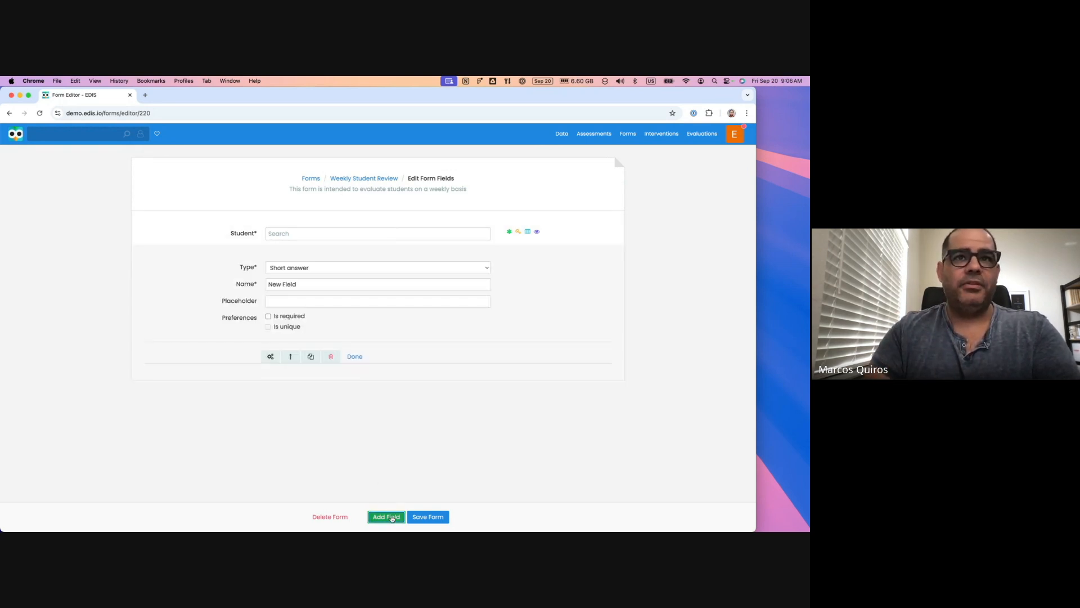
left_click(378, 269)
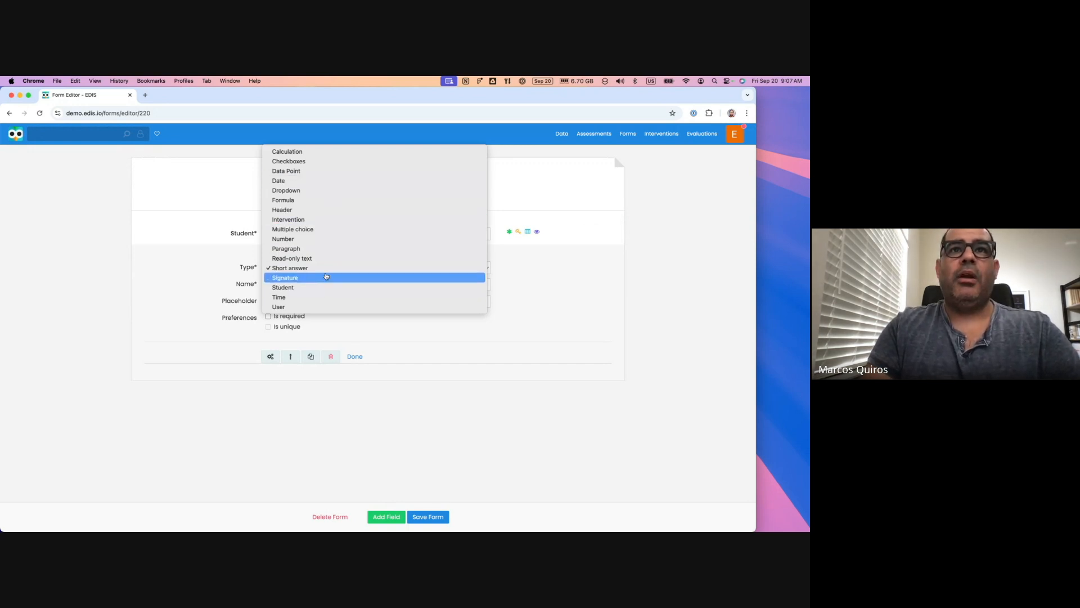
left_click(318, 192)
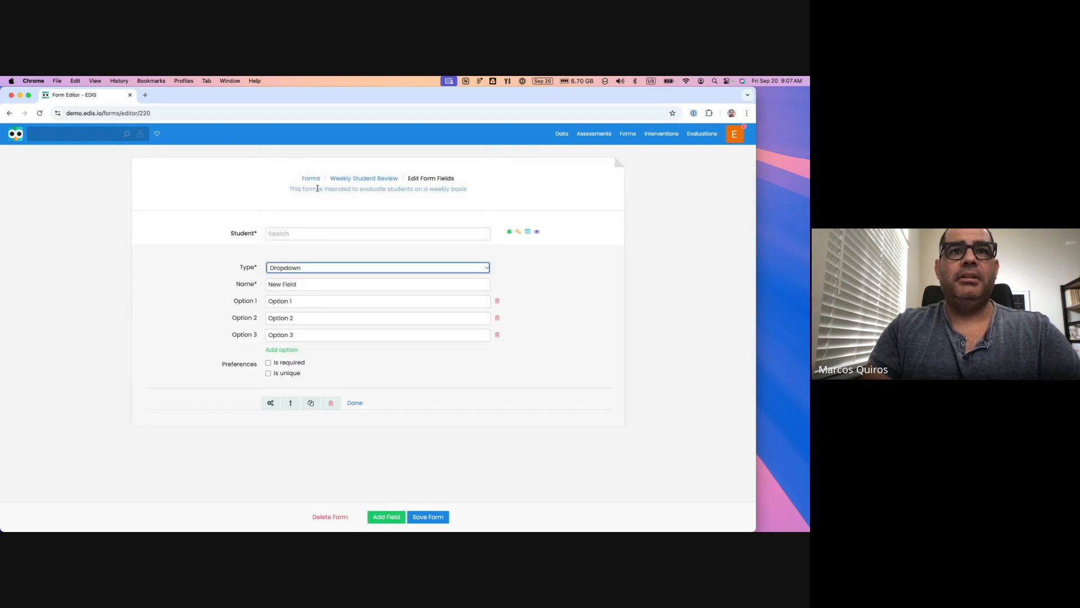
left_click(308, 284)
key("super+a")
type("School Year")
Set the School Year options to 2023-24, 2024-25 and 2025-26, make the field required, and finish editing it.
key("Tab")
type("2023-24")
key("Tab")
type("202")
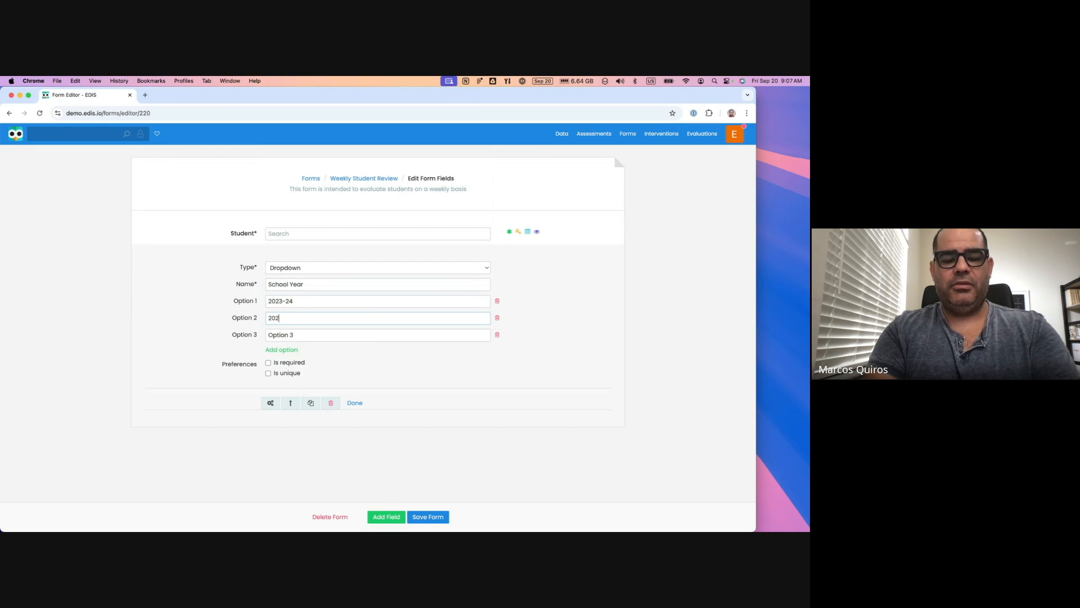
type("4-25")
key("Tab")
type("2025-26")
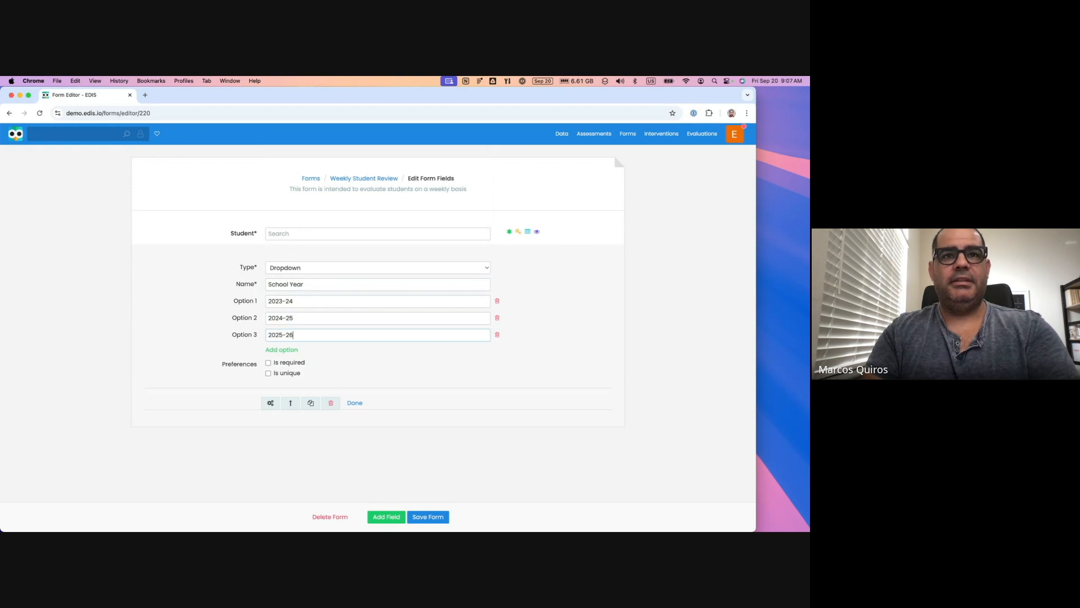
left_click(293, 367)
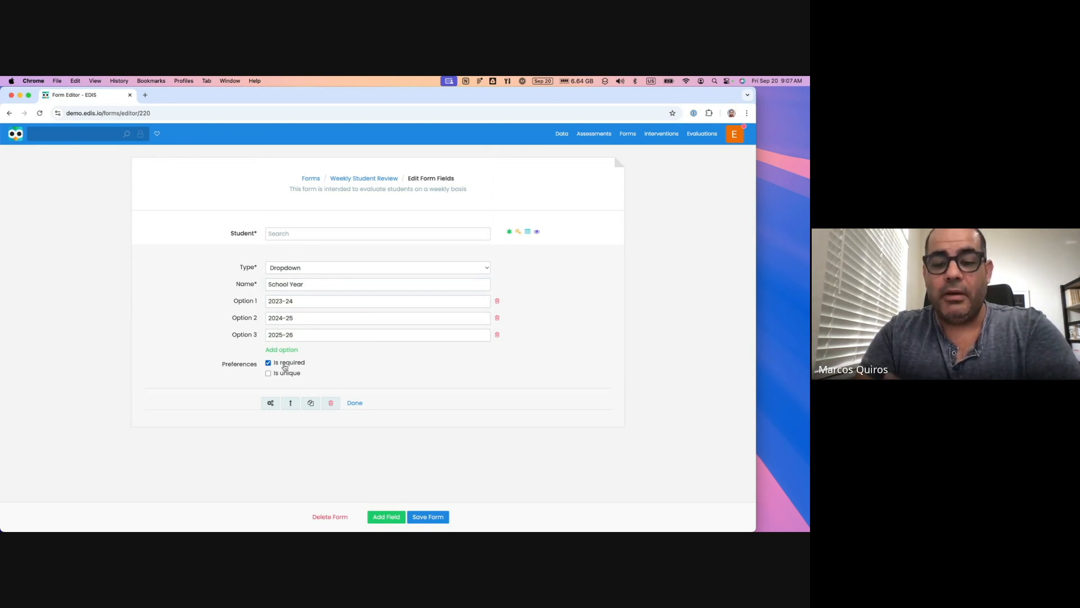
left_click(354, 403)
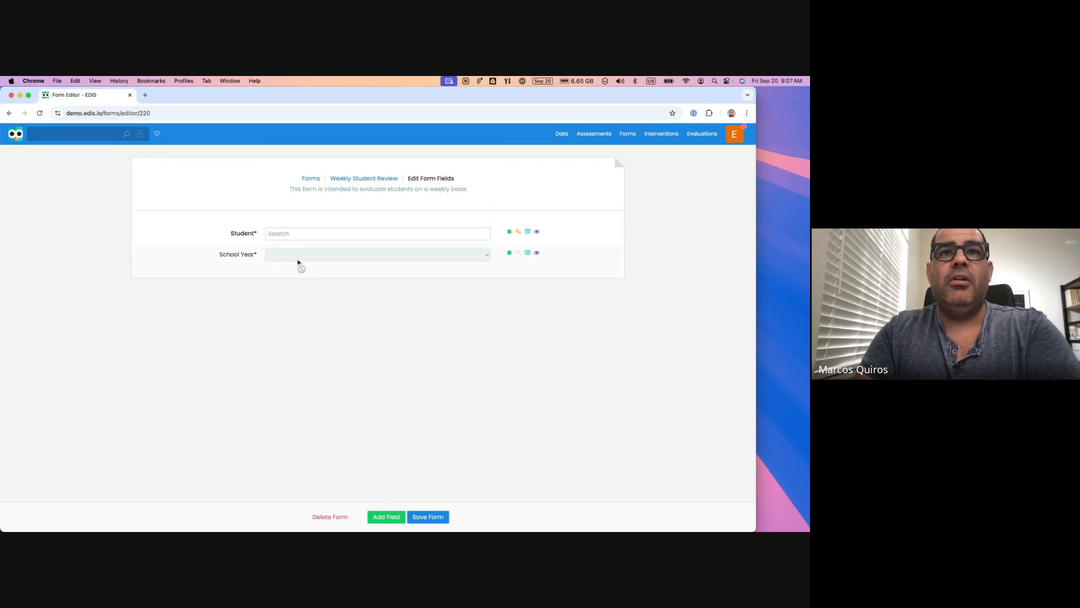
Add a field of type Number to the form and name it Week Number.
left_click(398, 521)
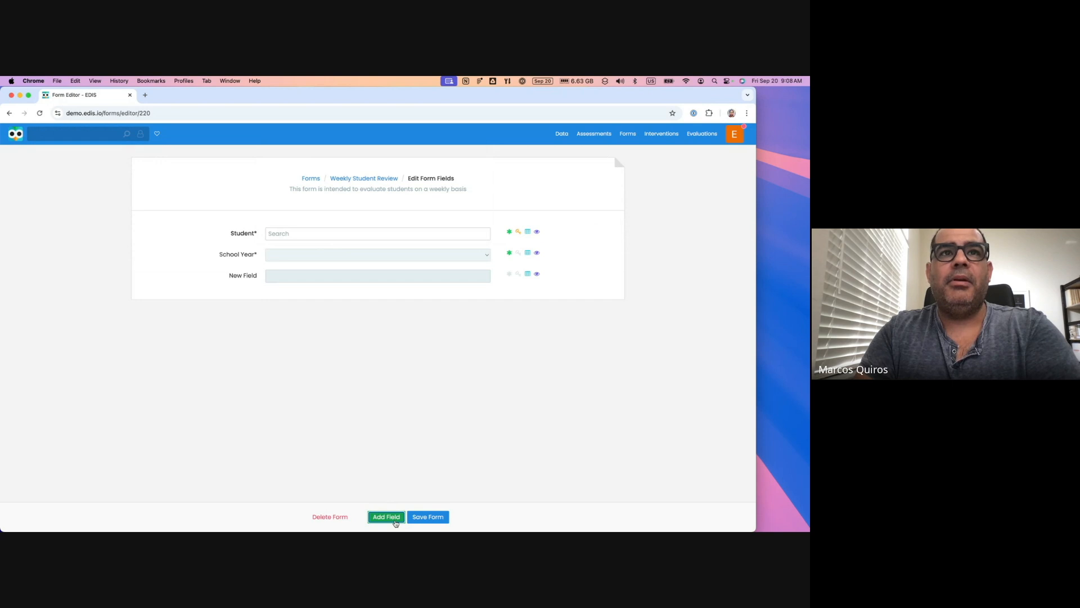
left_click(307, 287)
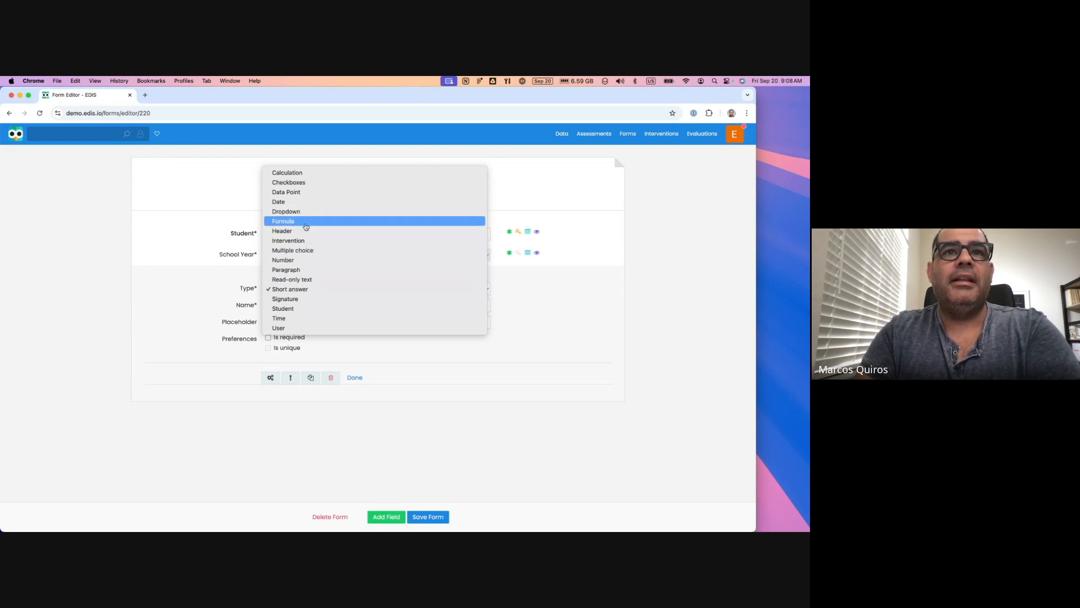
left_click(312, 261)
left_click(307, 305)
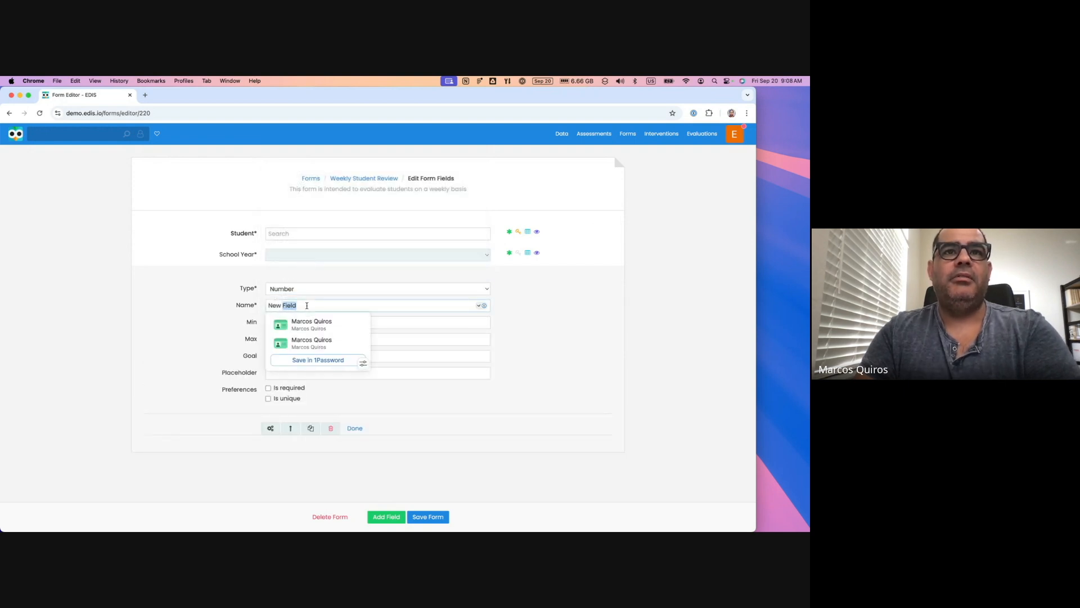
key("super+a")
type("W")
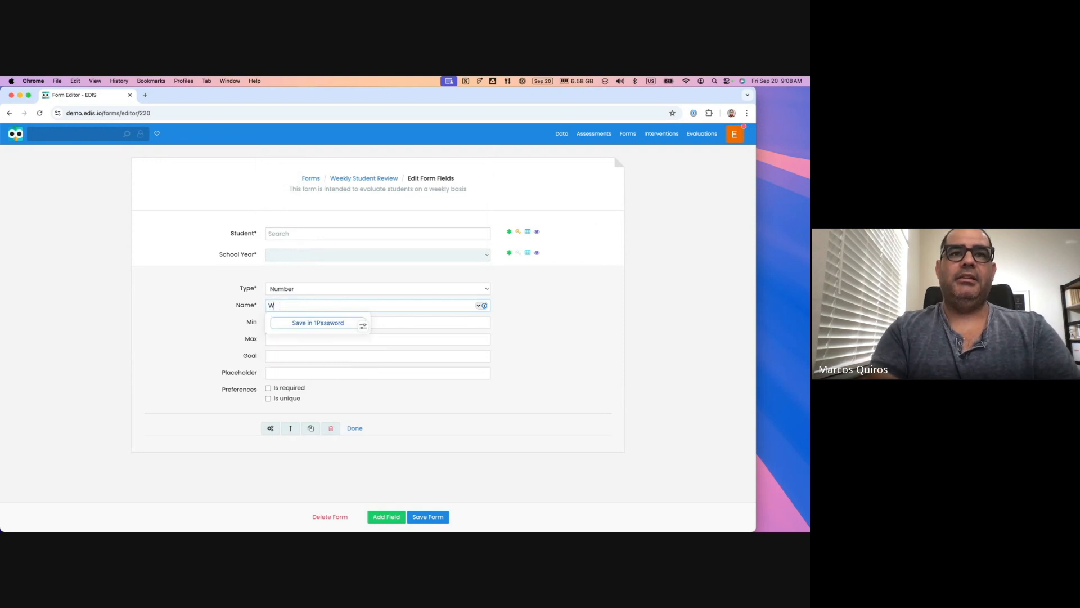
type("eek Number")
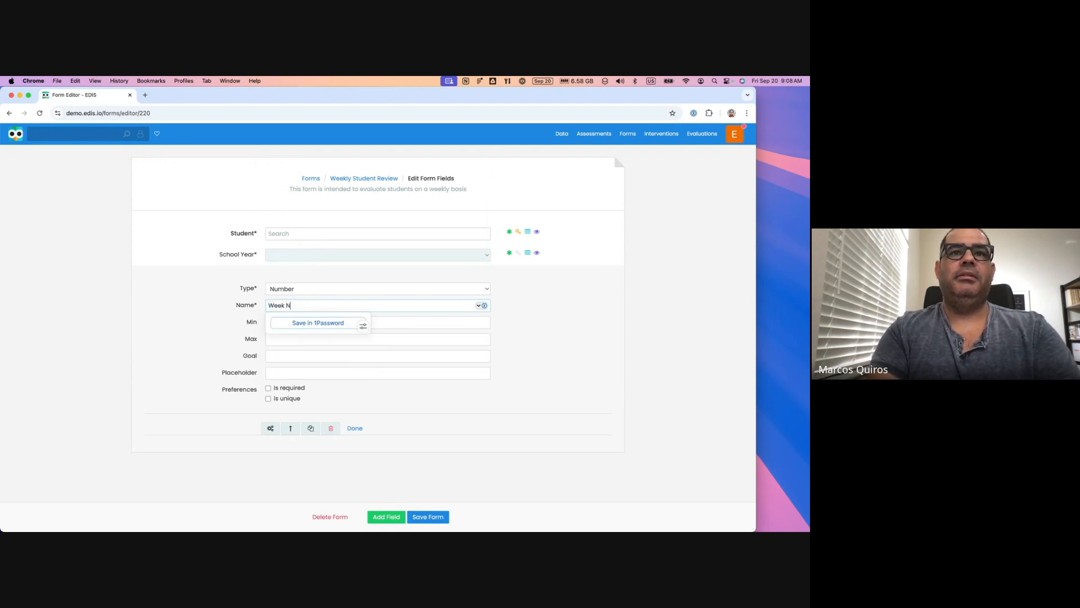
Limit Week Number to a minimum of 1 and a maximum of 50, make it required but not unique, and finish editing it.
left_click(423, 323)
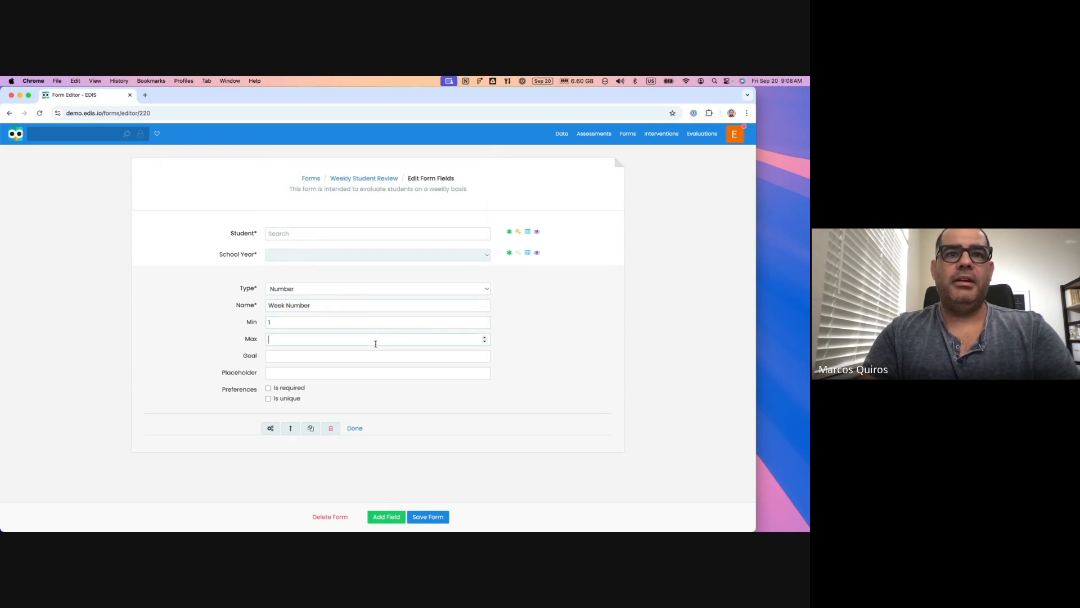
type("50")
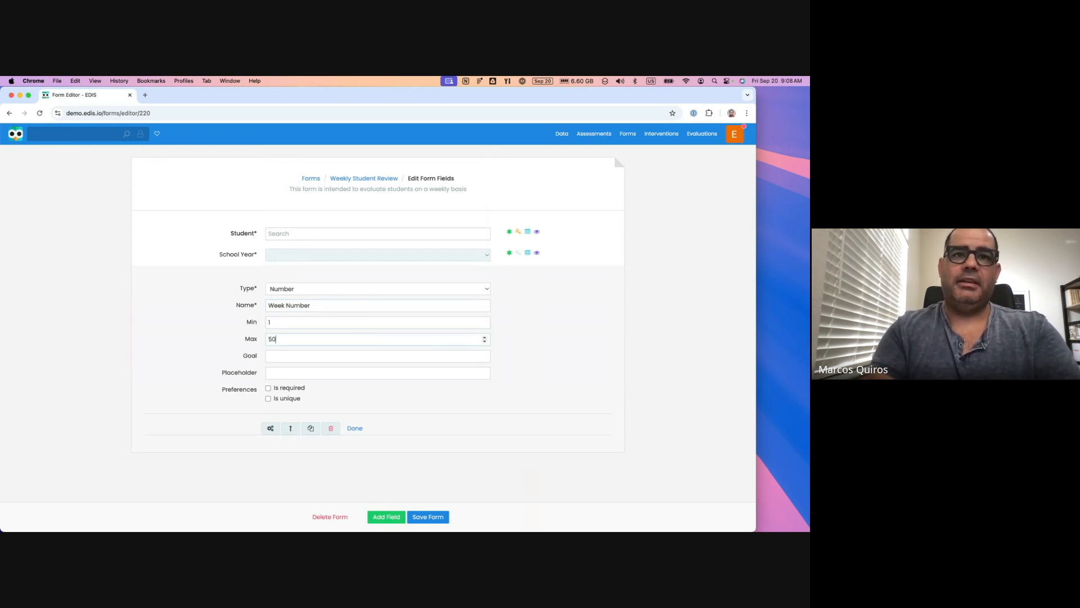
left_click(374, 398)
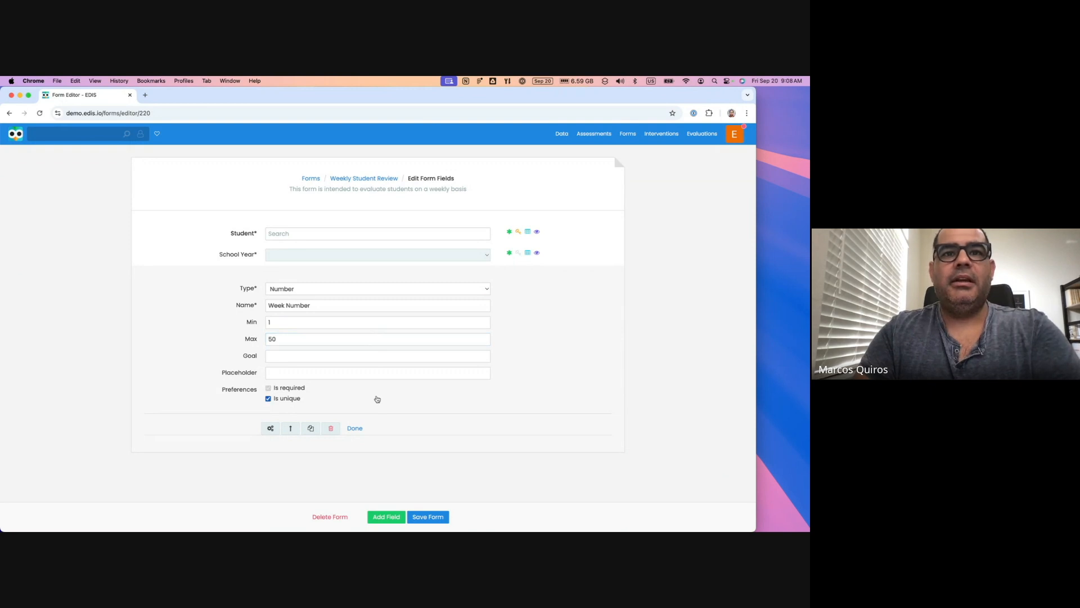
left_click(289, 399)
left_click(291, 388)
left_click(356, 428)
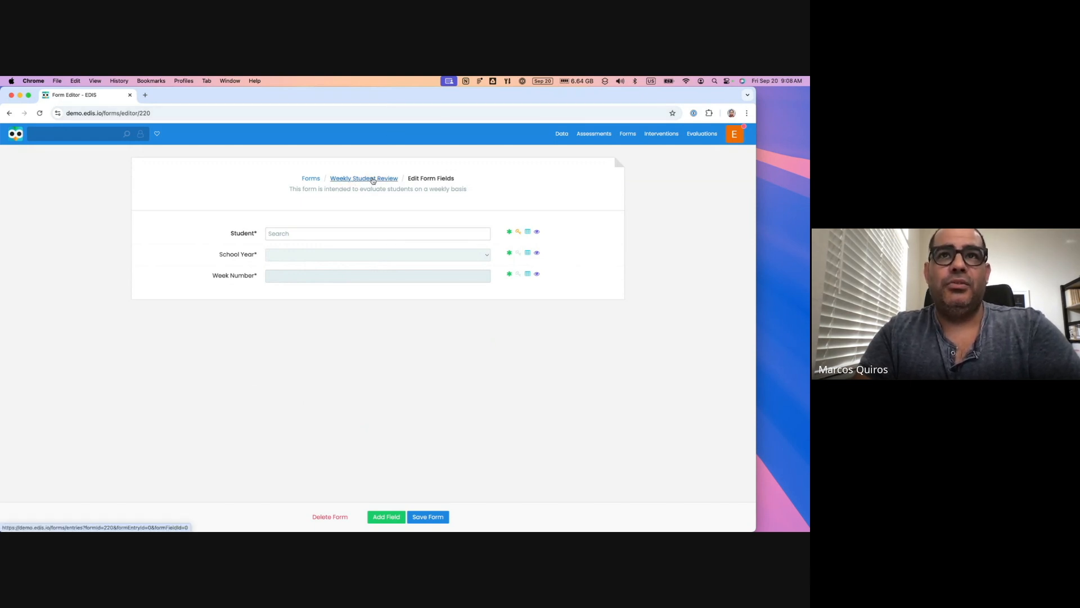
Add another field below Week Number and set its type to Data Point.
left_click(391, 517)
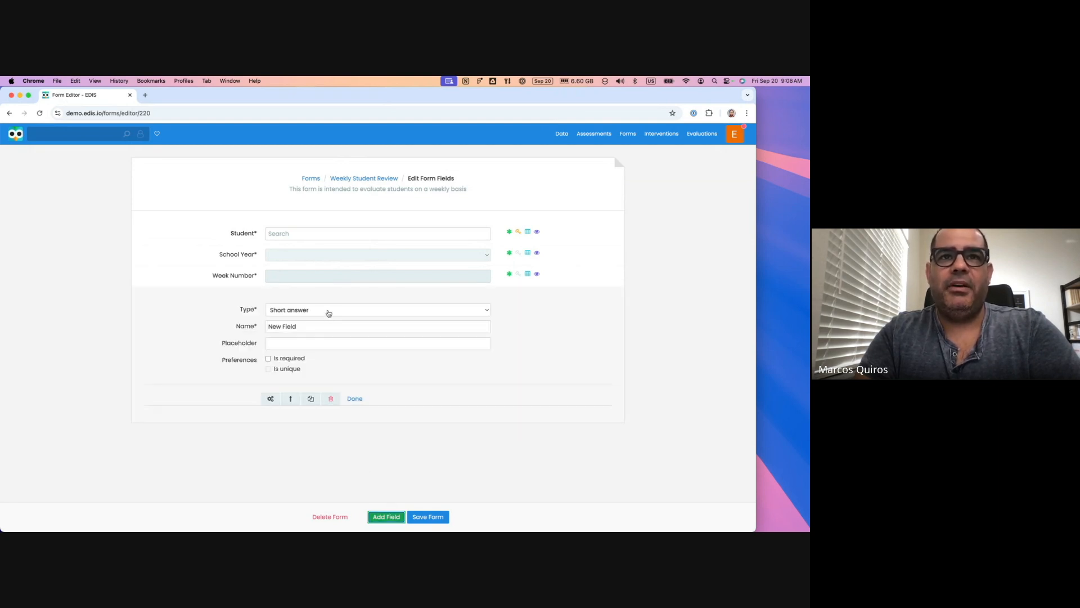
left_click(331, 311)
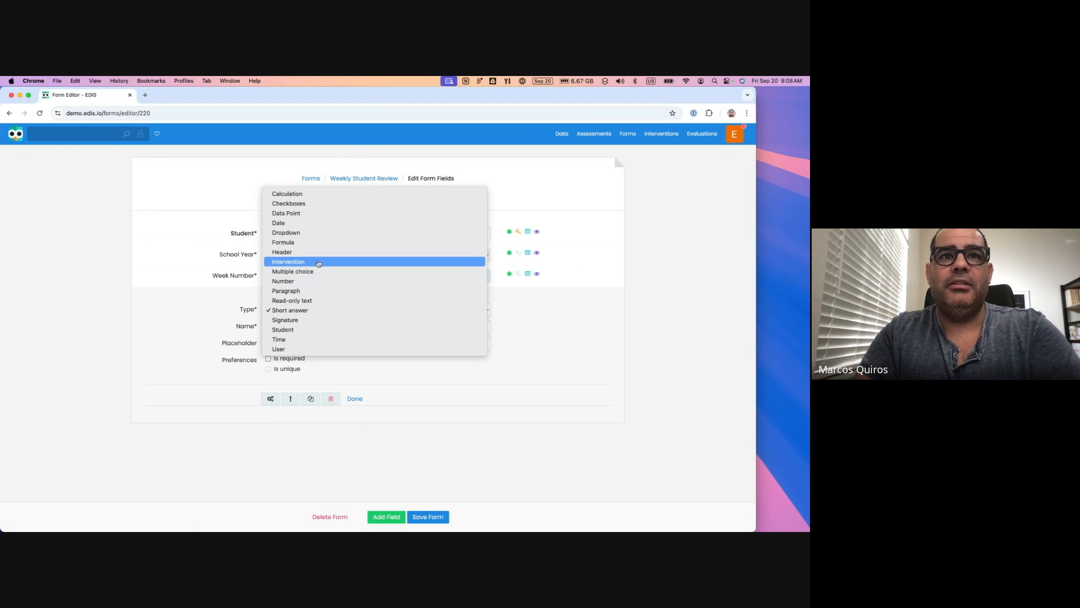
left_click(316, 216)
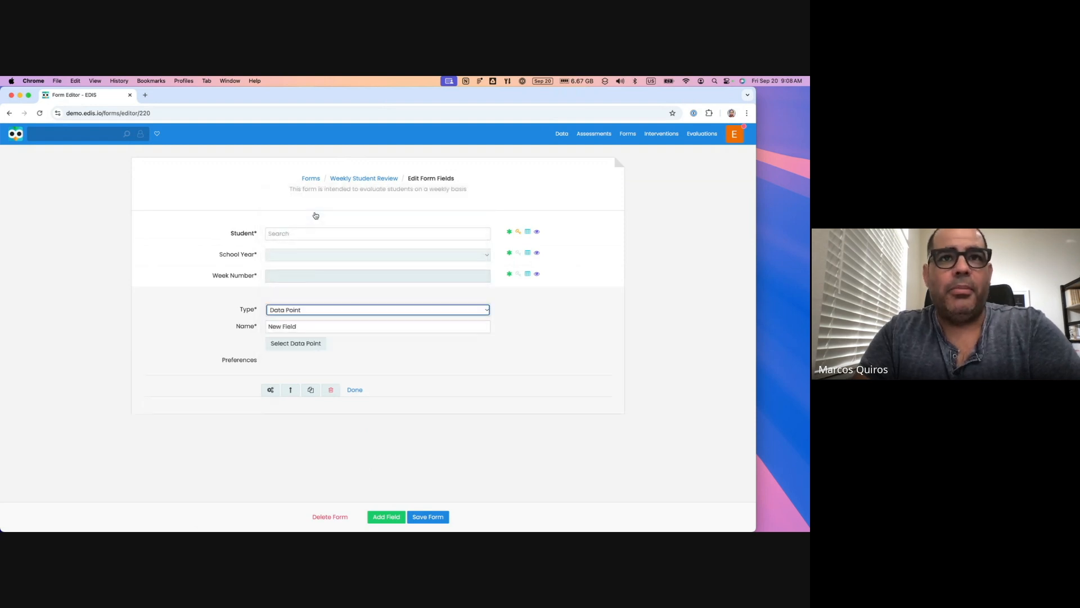
left_click(300, 311)
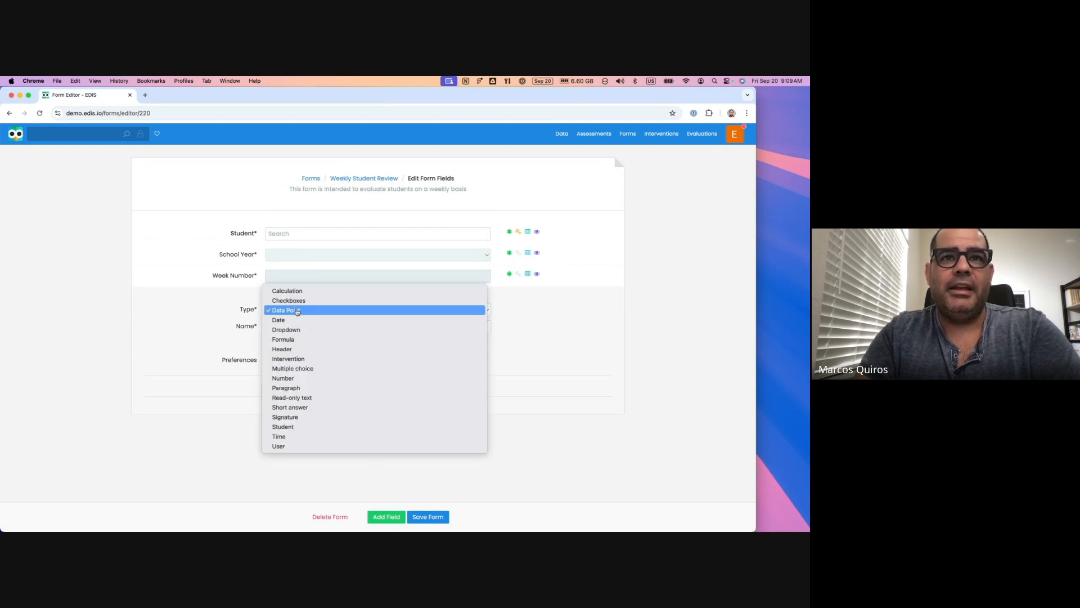
left_click(224, 325)
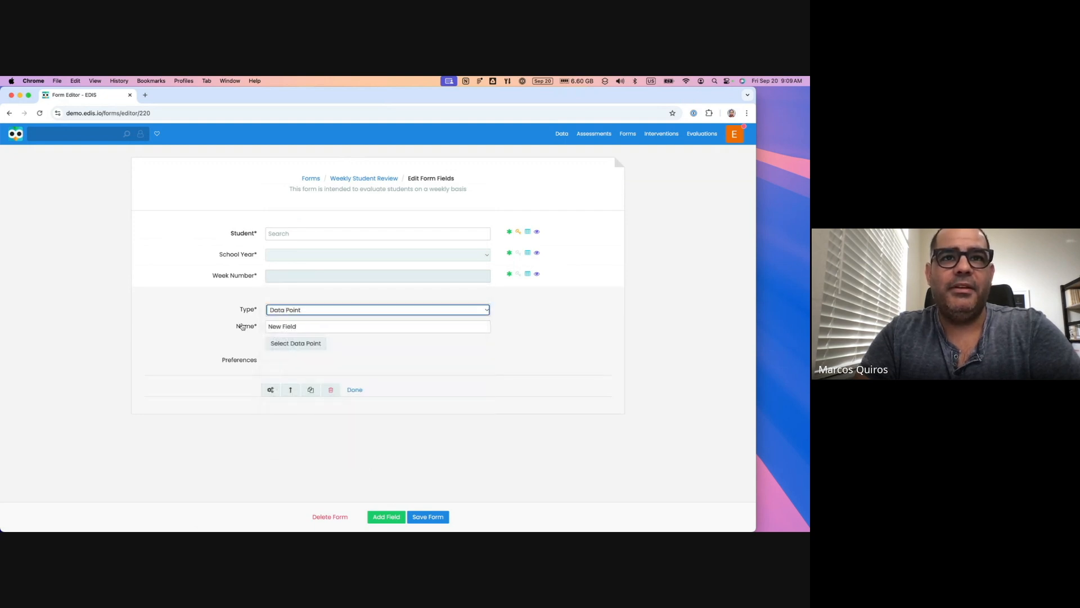
Assign the Student DOB data point from the Demographics category to the new field and finish editing it.
left_click(298, 345)
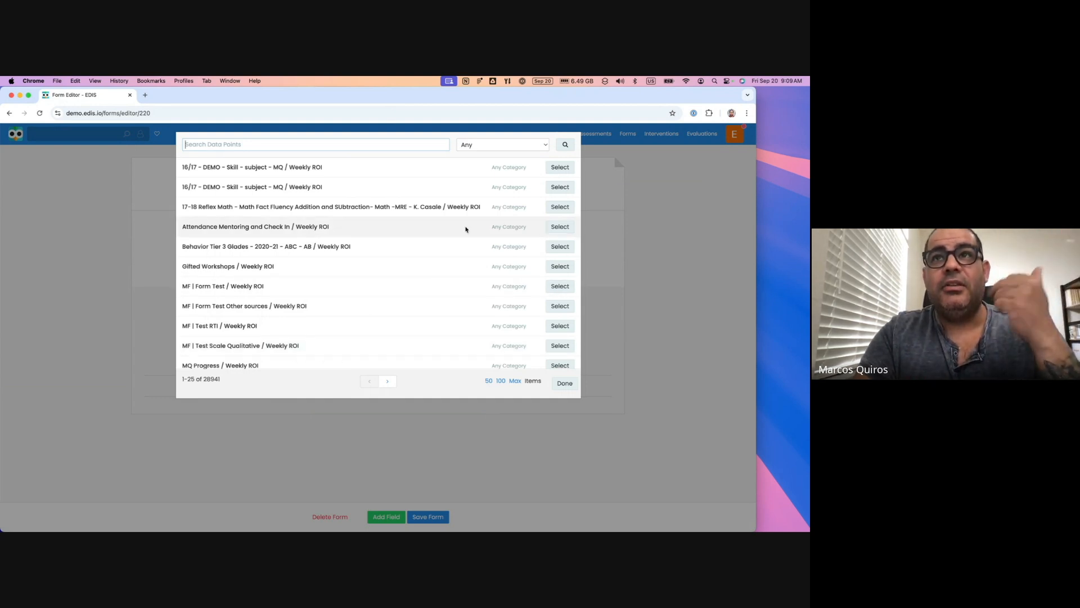
left_click(512, 147)
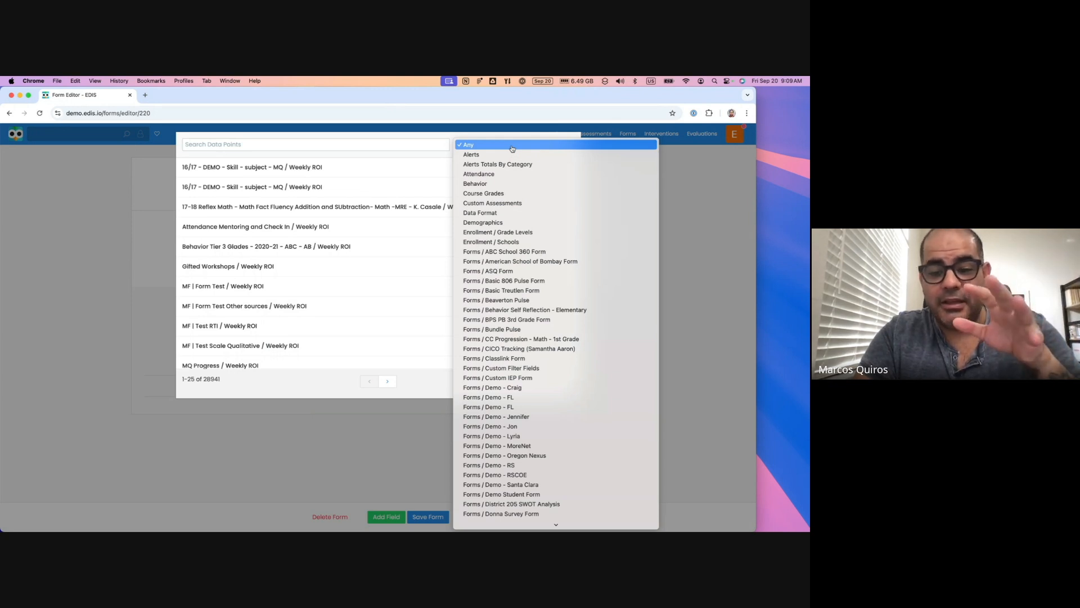
left_click(402, 146)
left_click(395, 146)
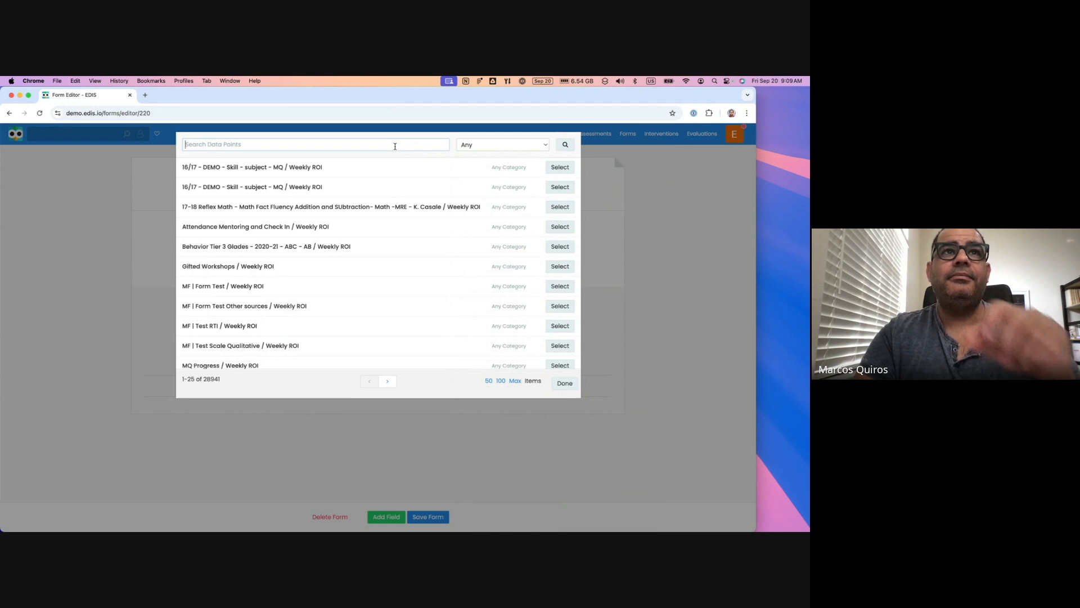
left_click(478, 146)
left_click(488, 222)
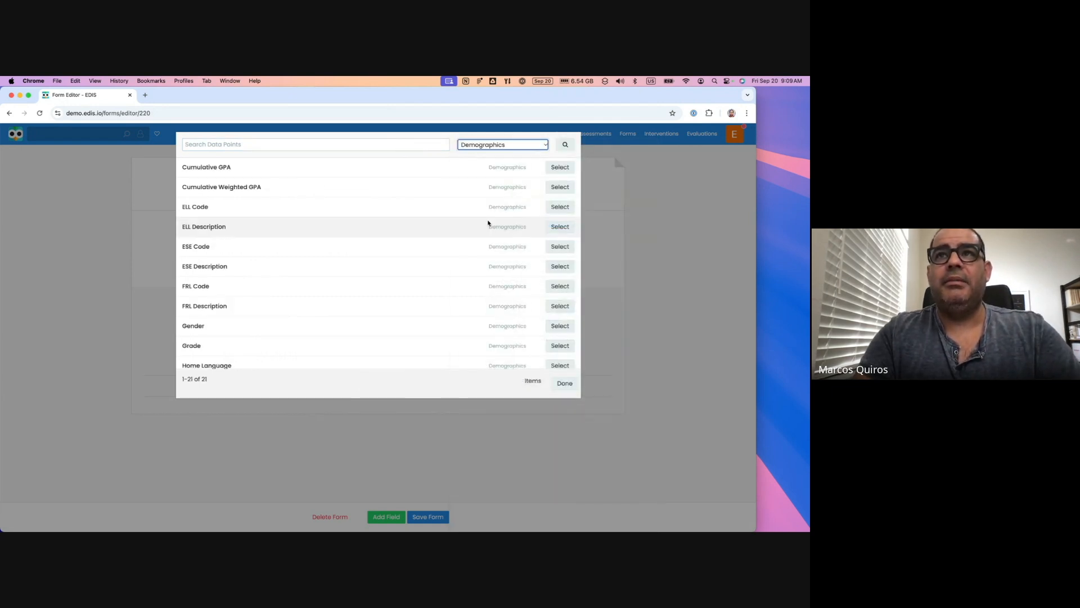
scroll(313, 255, "down", 5)
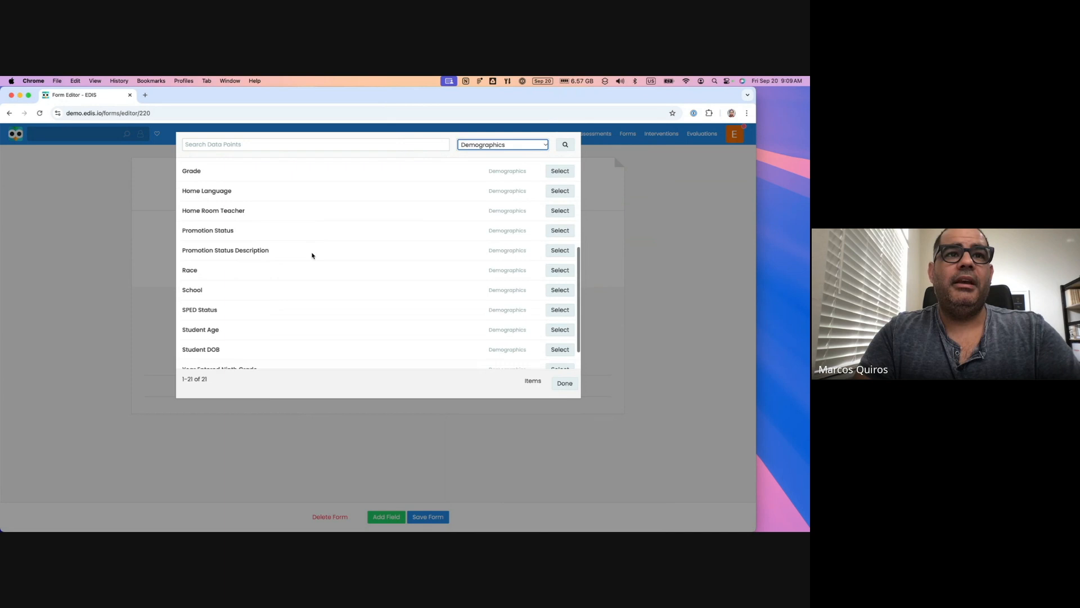
scroll(313, 283, "down", 1)
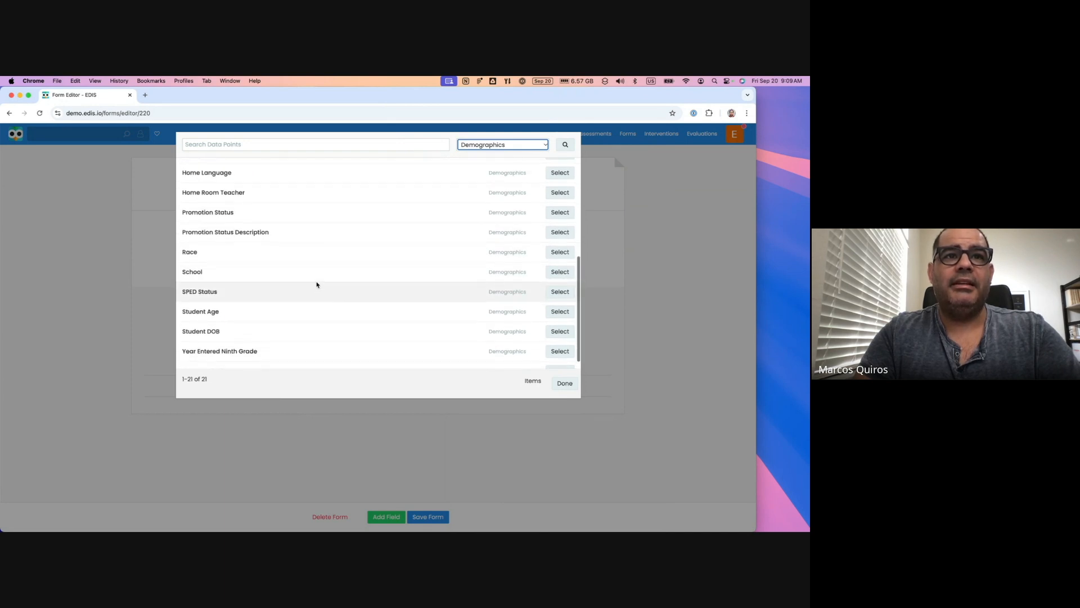
left_click(556, 333)
left_click(565, 383)
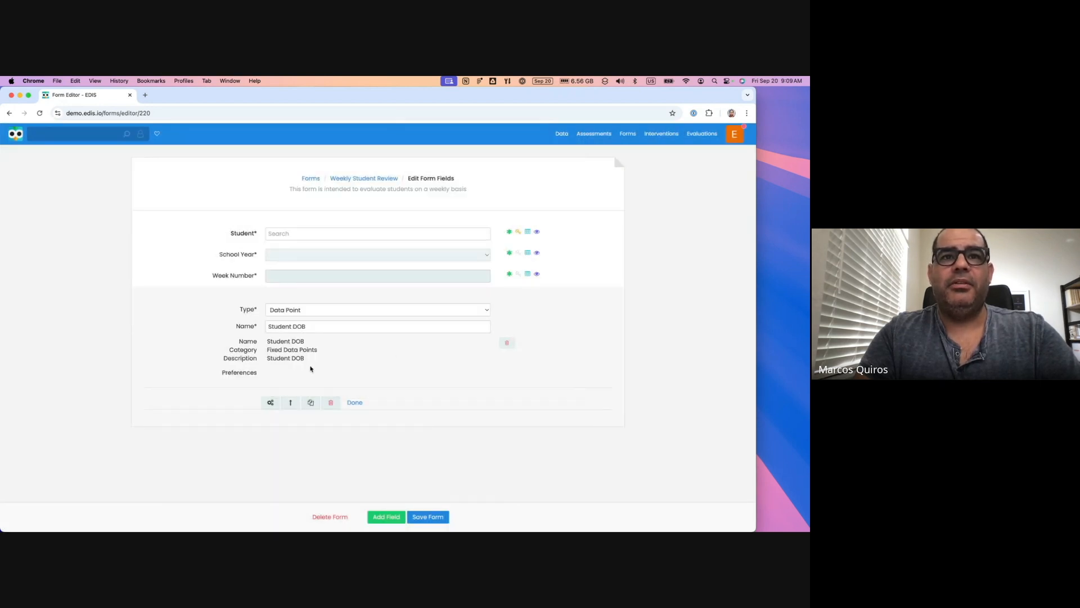
left_click(356, 403)
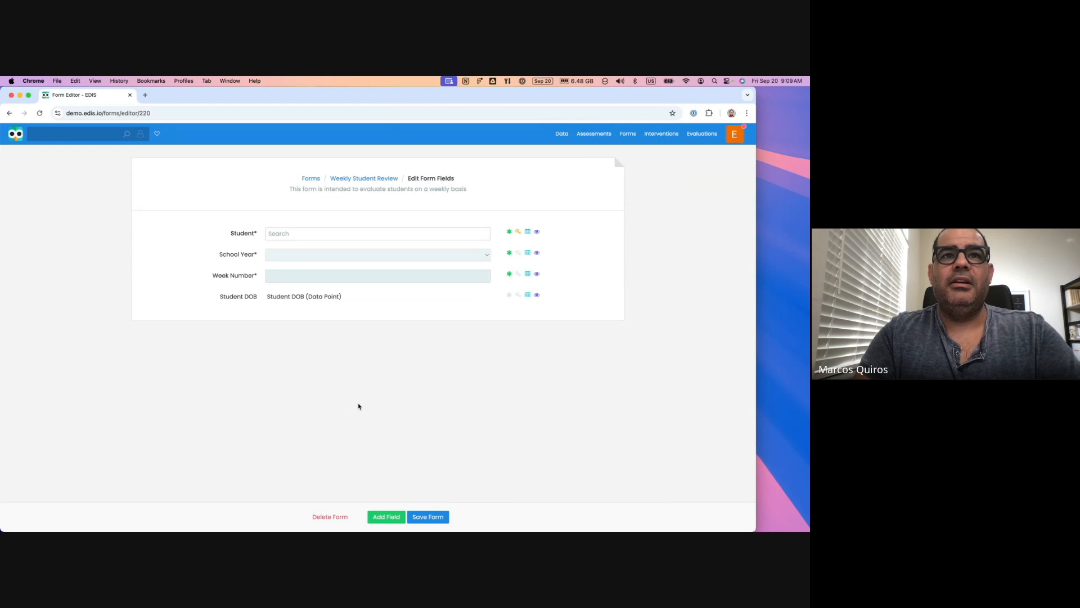
Add a field of type Multiple choice below Student DOB and name it ELA Rating.
mouse_move(281, 294)
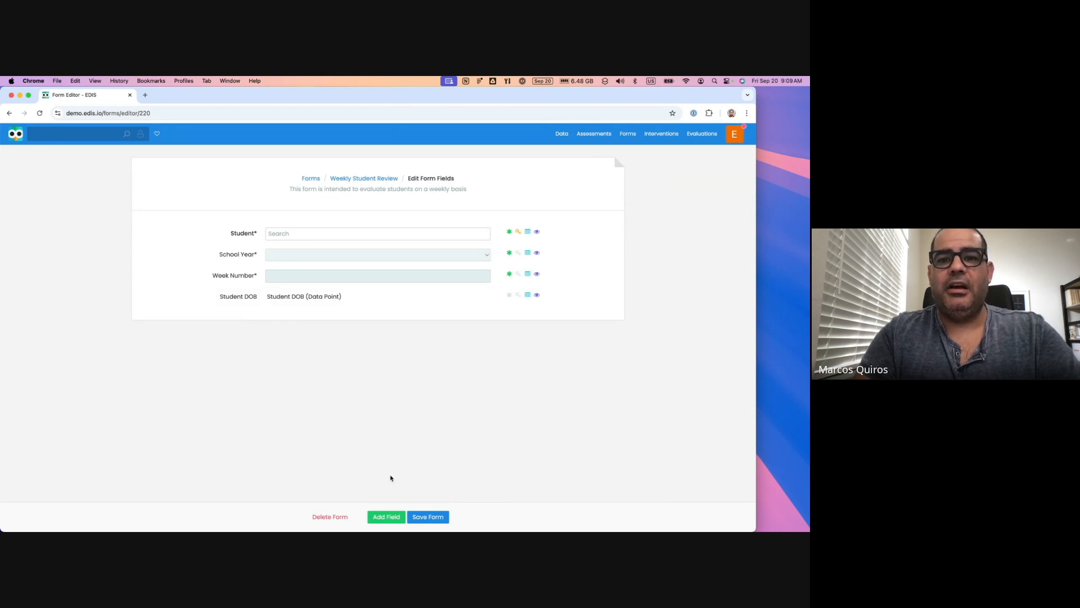
left_click(387, 516)
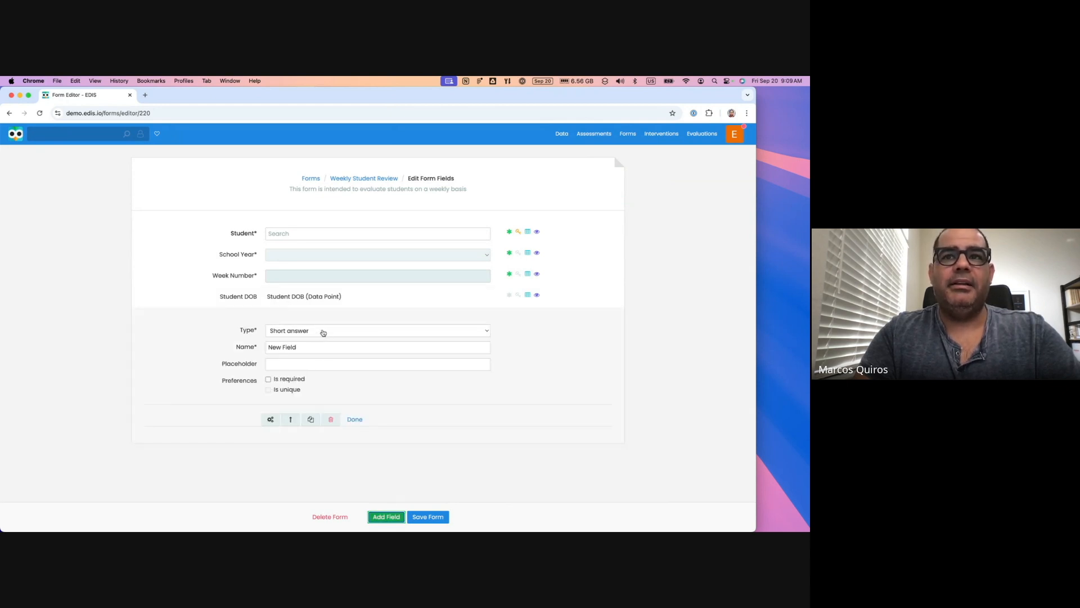
left_click(324, 332)
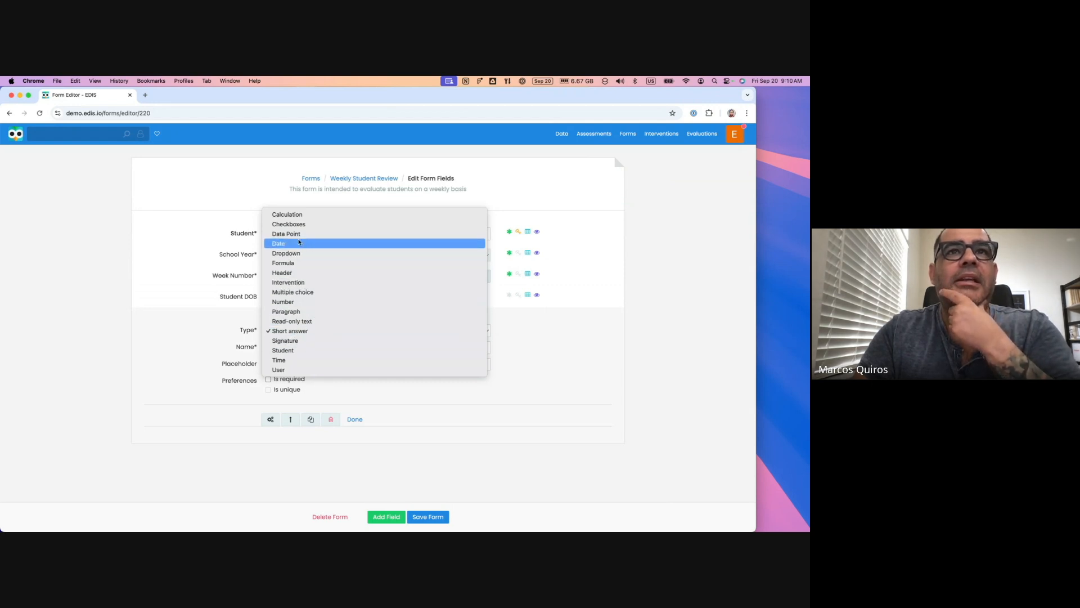
left_click(300, 292)
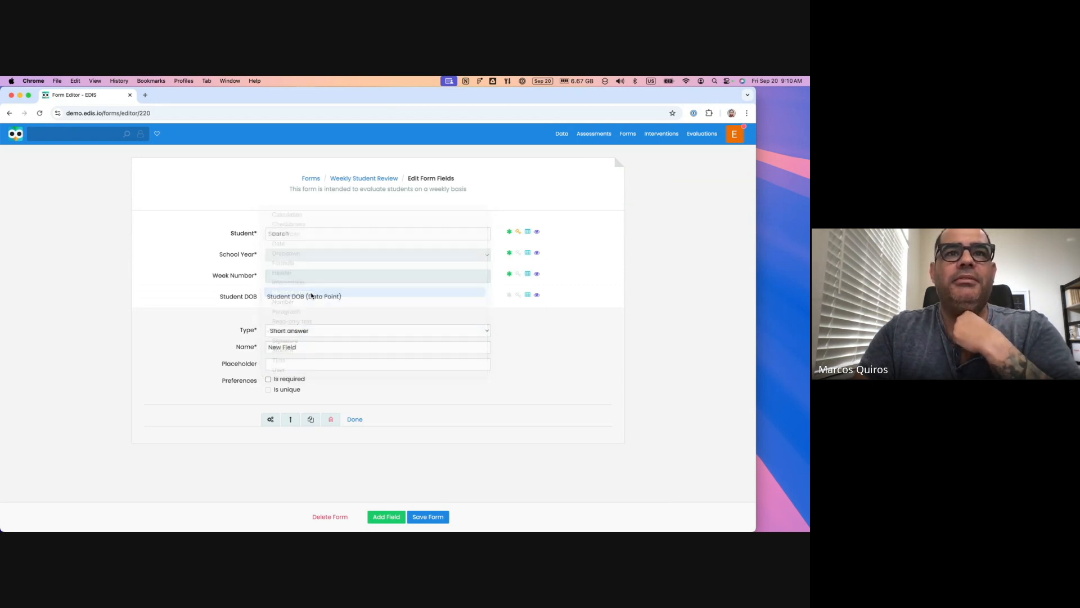
left_click(304, 347)
triple_click(306, 347)
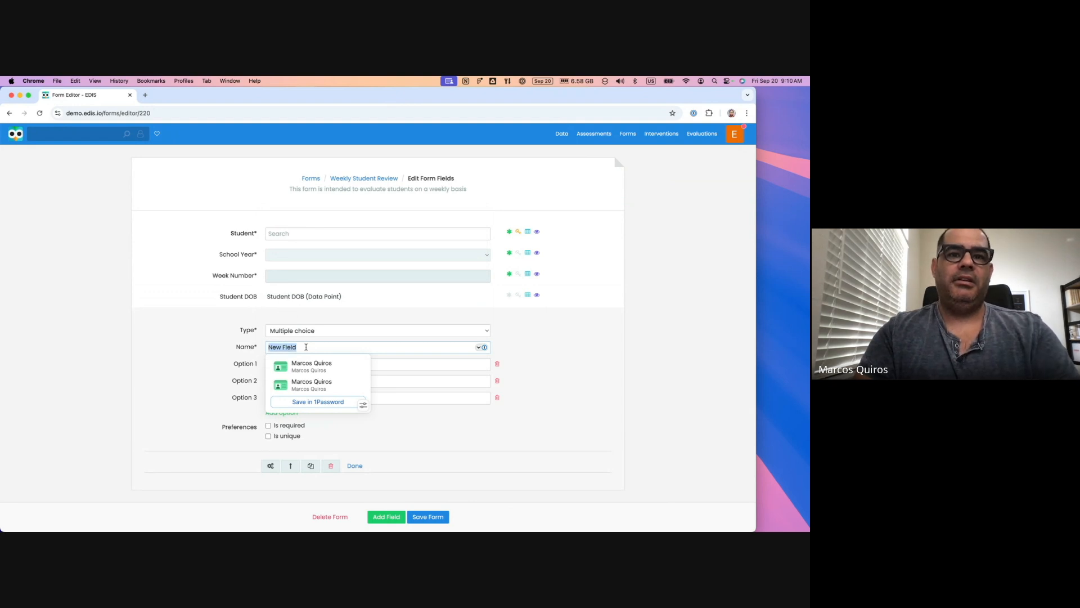
type("ELA Ro")
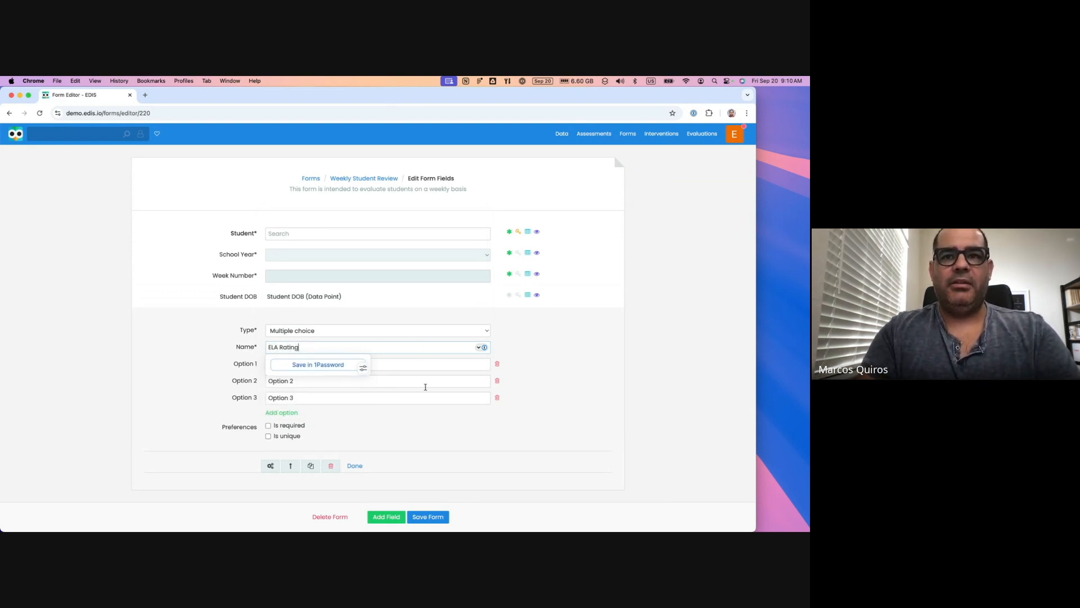
type("ting")
Name the first three ELA Rating options Below Expectations, Approaching Expectations and Meeting Expectations.
left_click(429, 367)
triple_click(430, 367)
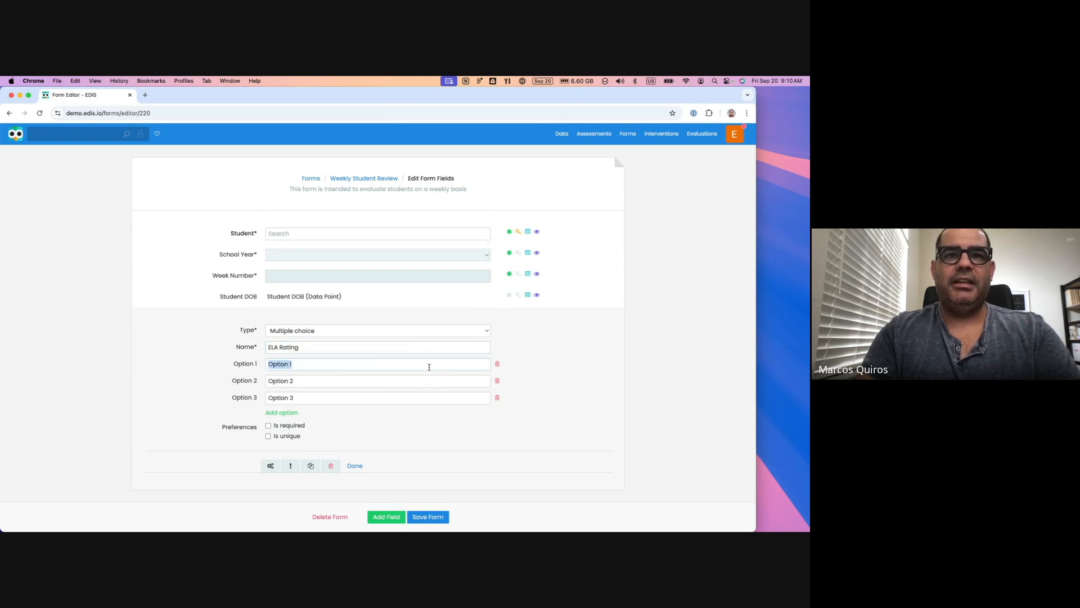
type("Belo")
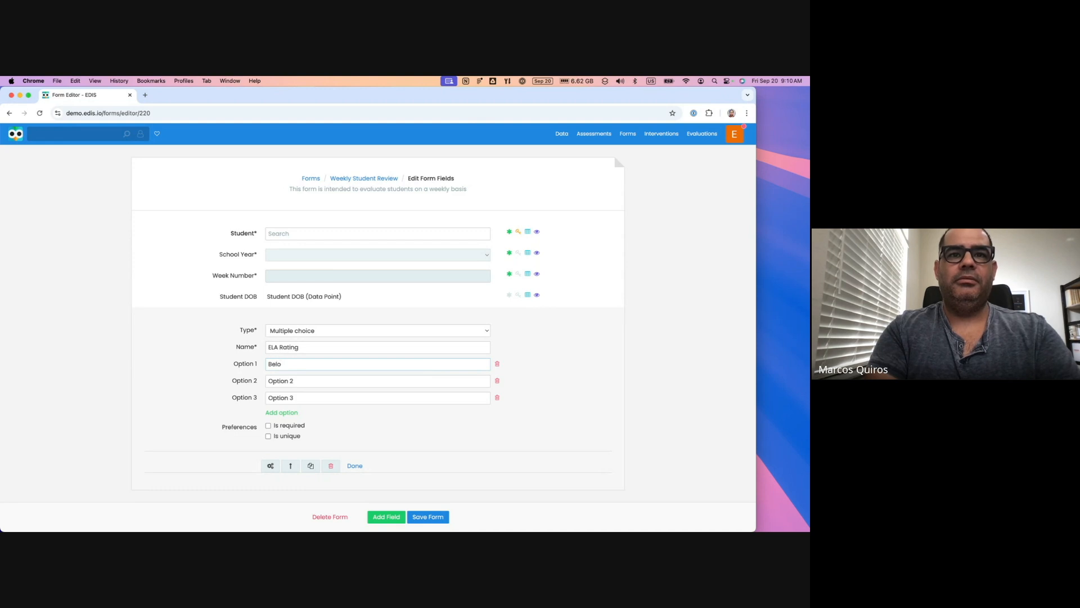
type("w Expectations")
key("Tab")
type("Approachi")
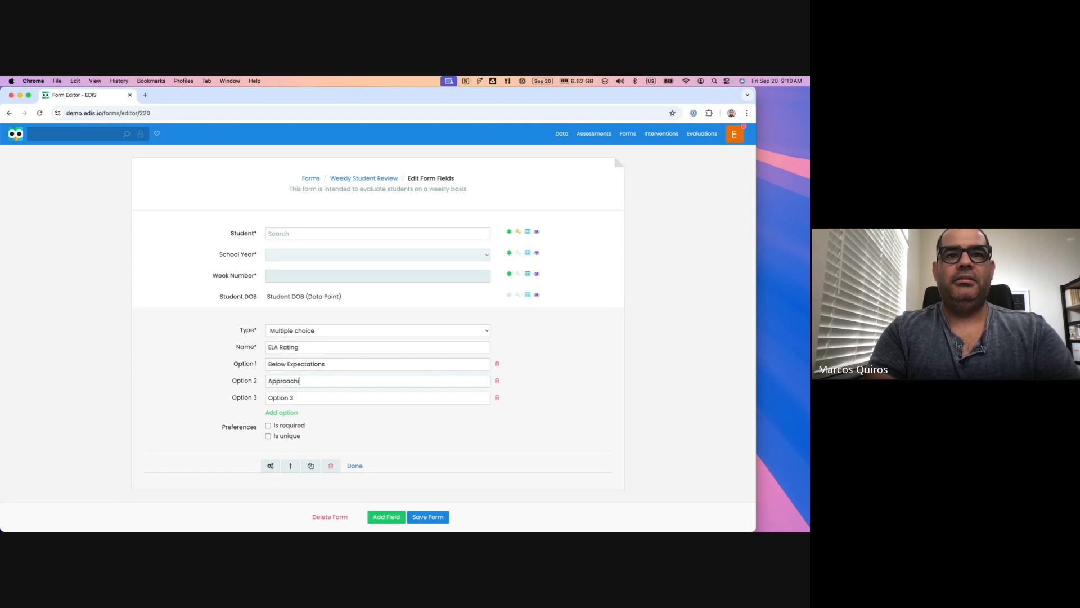
type("ng Expectations")
key("Tab")
type("Meeting Expectations")
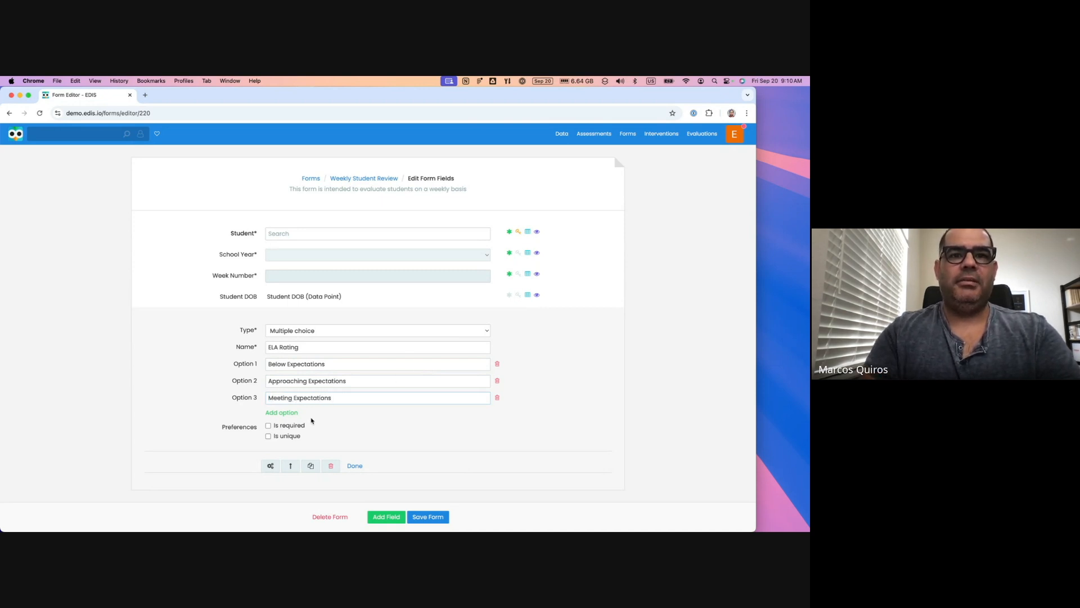
Add a fourth option, Exceeding Expectations, make ELA Rating required but not unique, and finish editing it.
left_click(289, 413)
triple_click(314, 414)
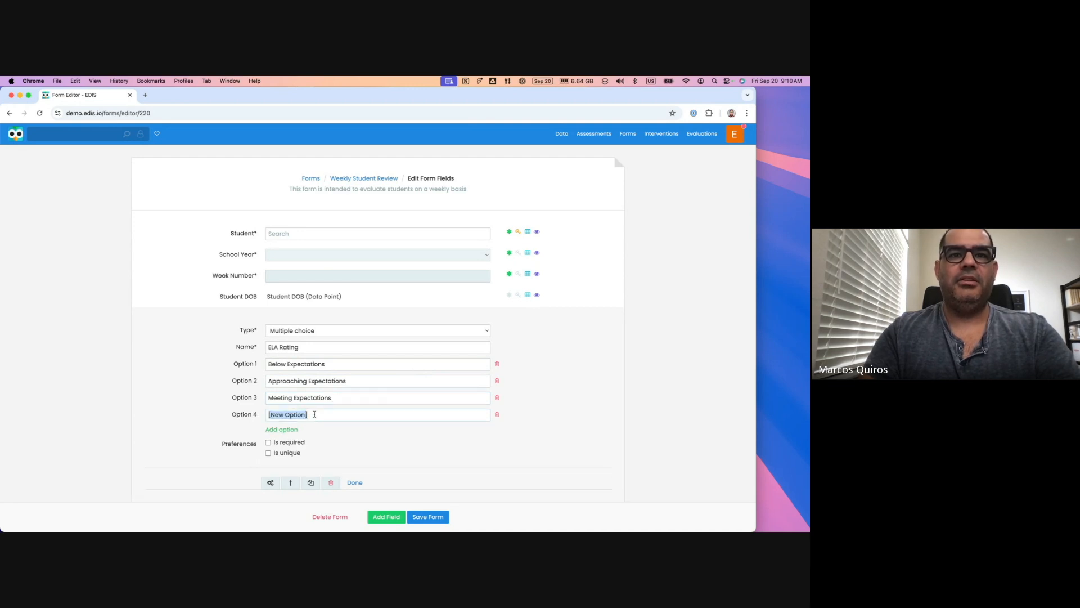
type("Ex")
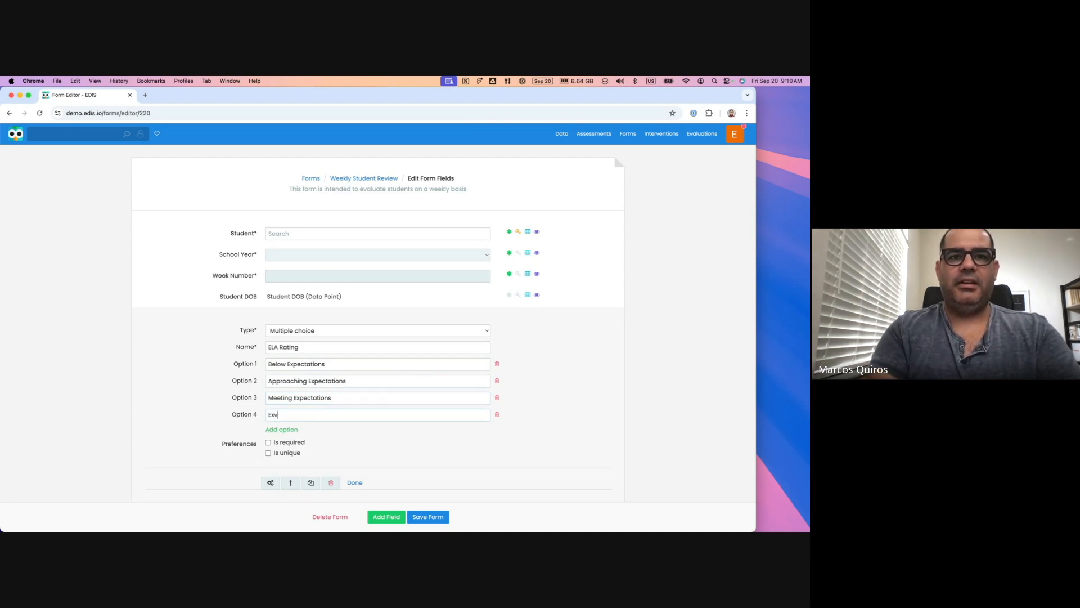
type("ceeding ")
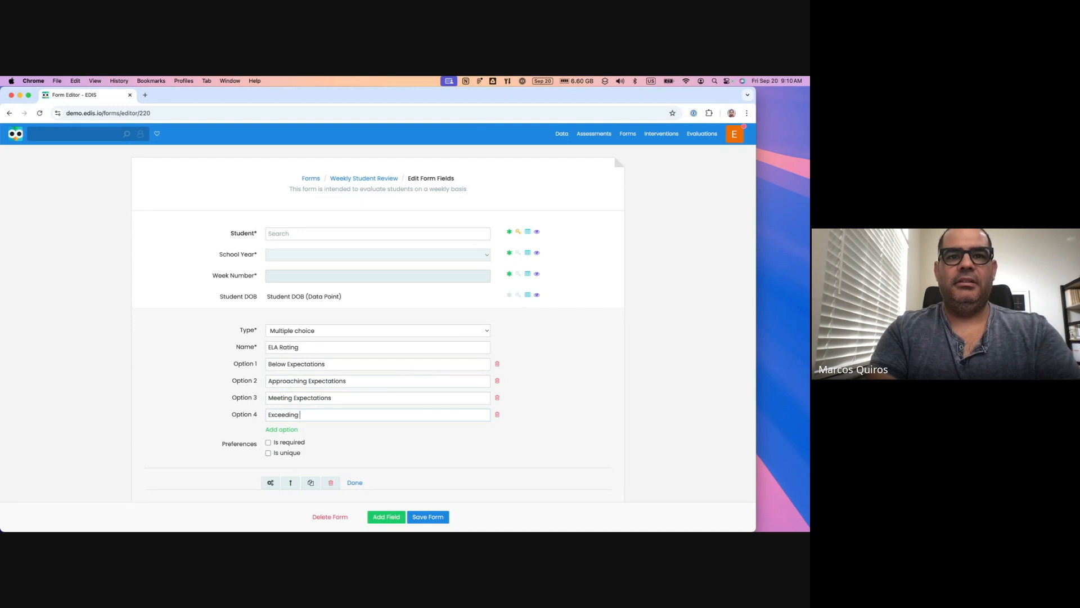
type("Expectations")
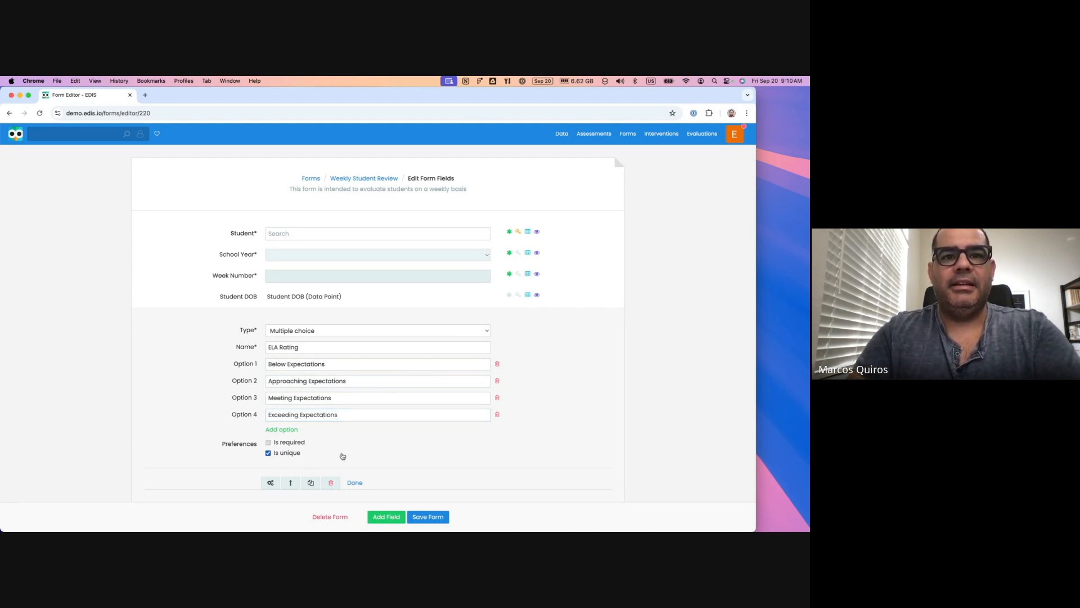
left_click(292, 454)
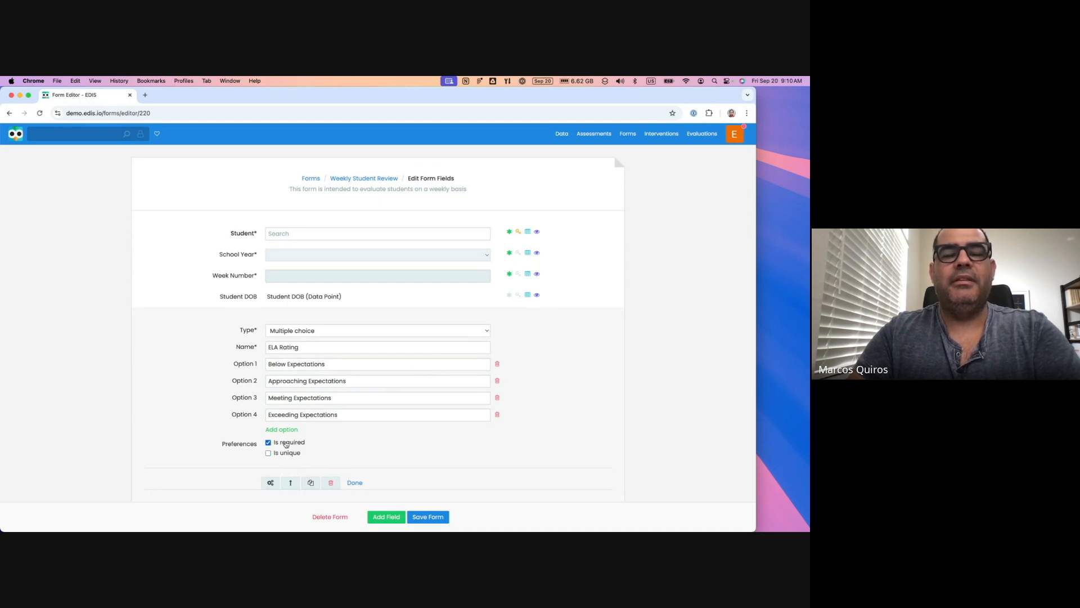
left_click(355, 482)
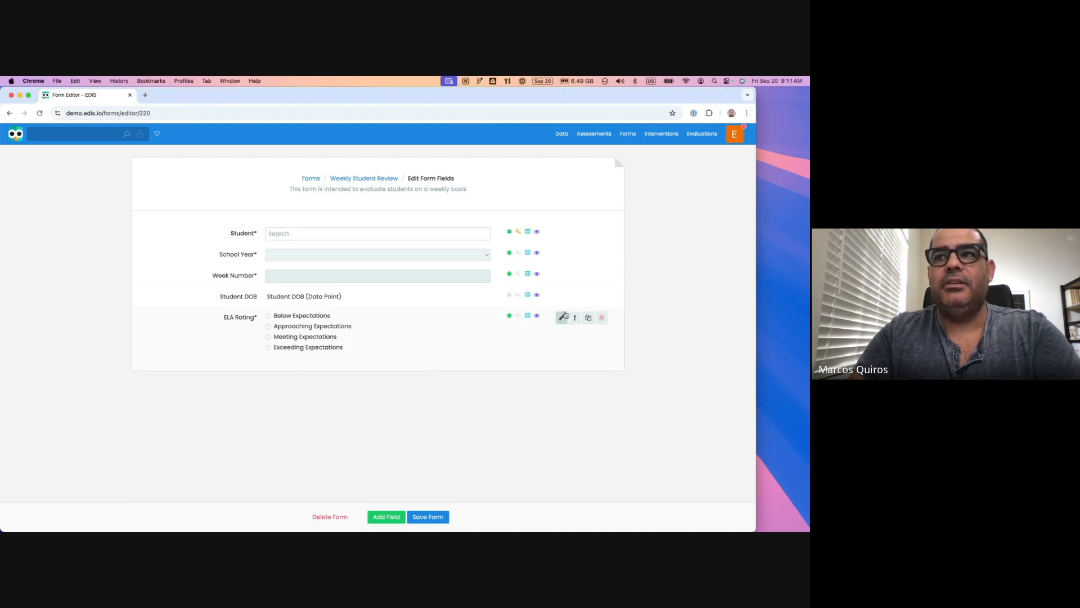
Duplicate the ELA Rating field, rename the copy Math Rating and finish editing it.
left_click(589, 318)
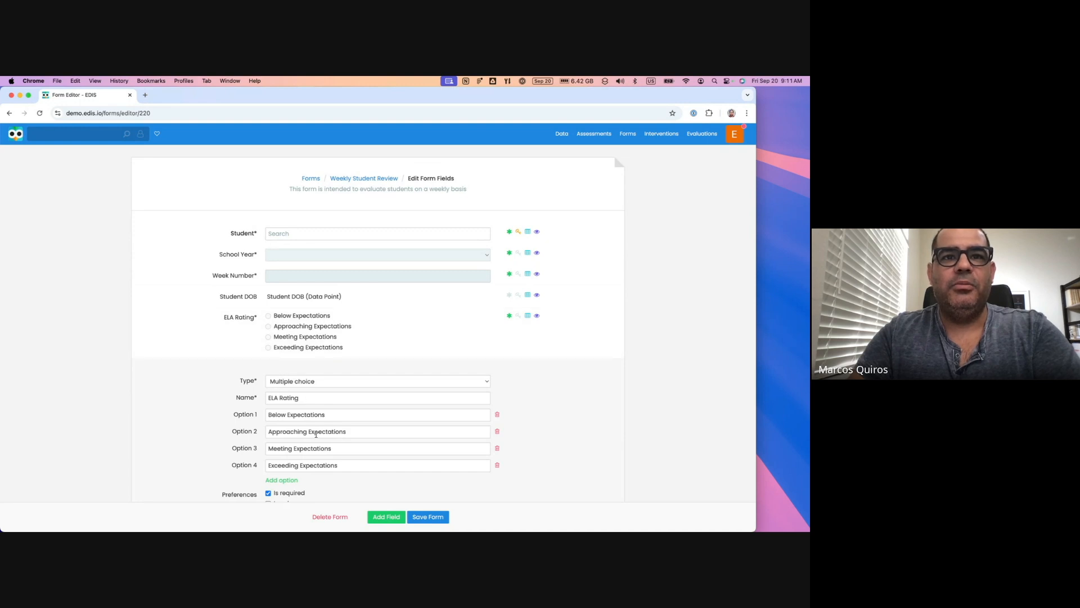
double_click(270, 398)
type("Mo")
type("th")
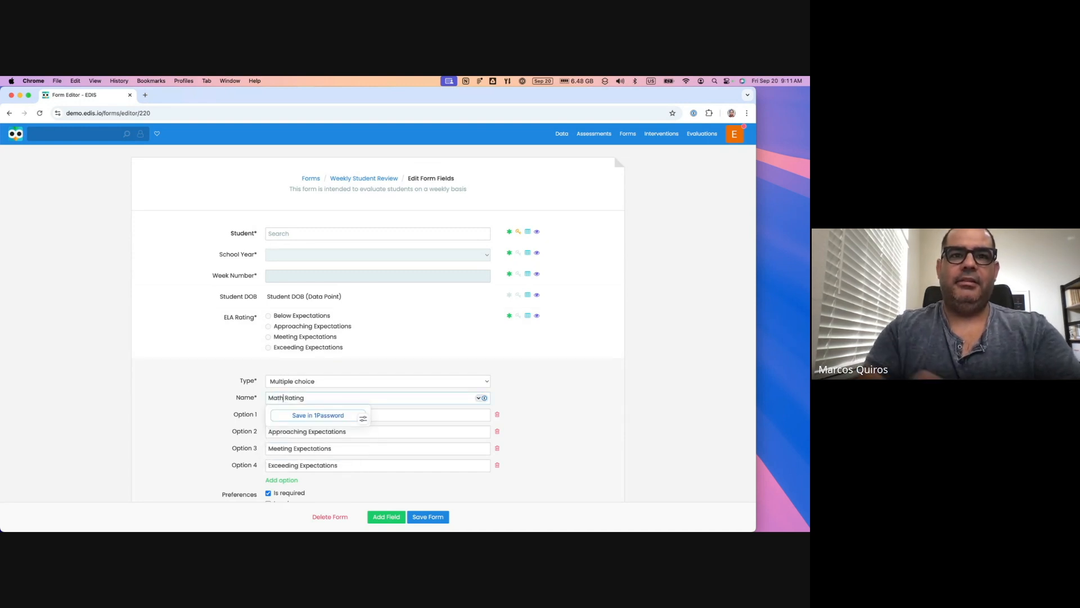
left_click(579, 393)
scroll(582, 395, "down", 2)
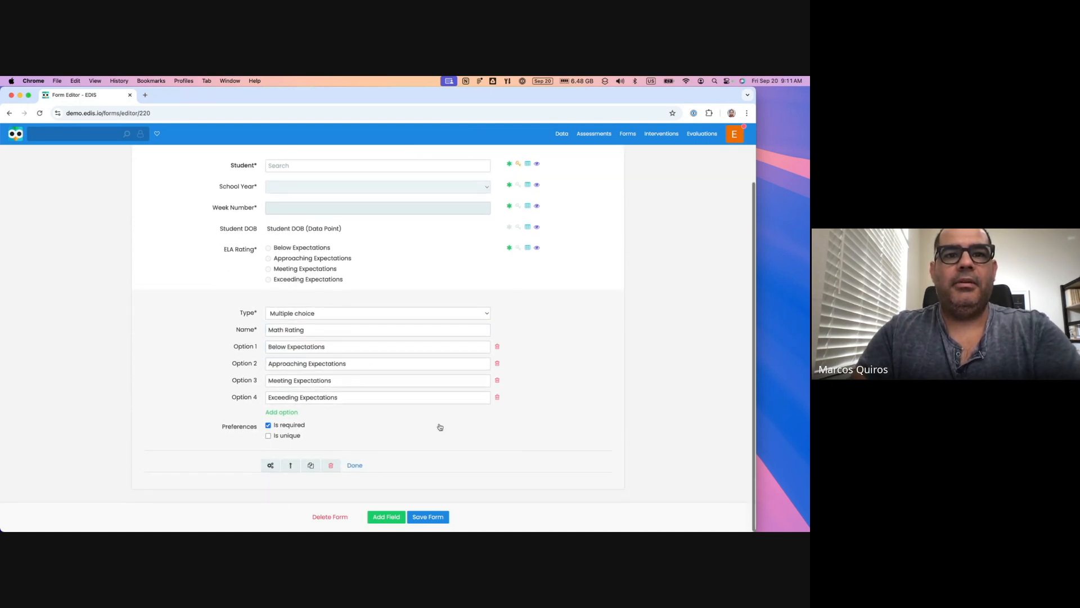
left_click(359, 466)
Duplicate the Math Rating field, rename the copy Behavior Rating and finish editing it.
mouse_move(453, 377)
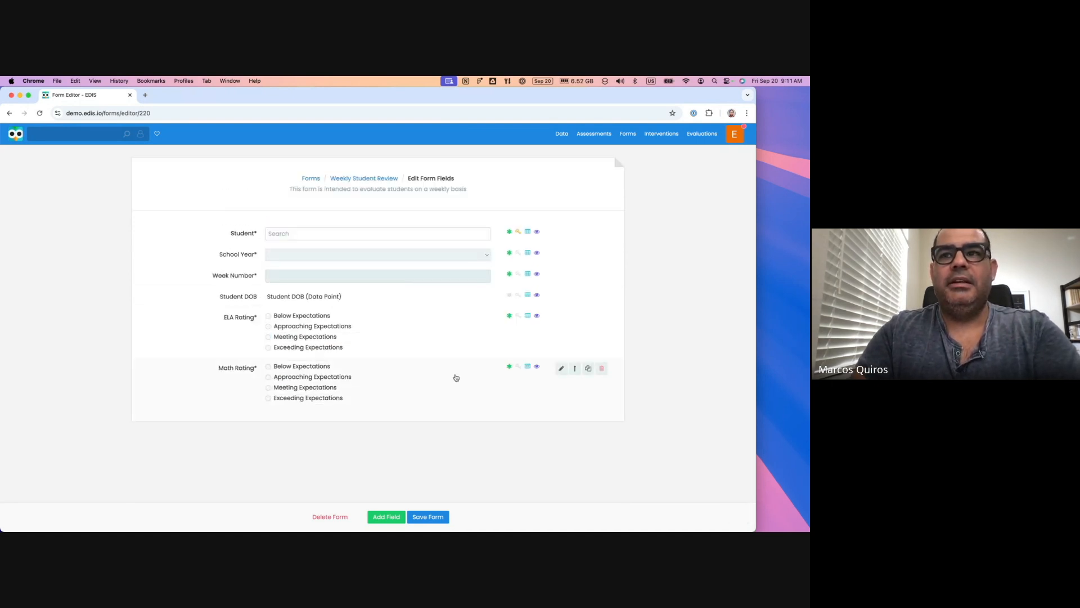
left_click(589, 369)
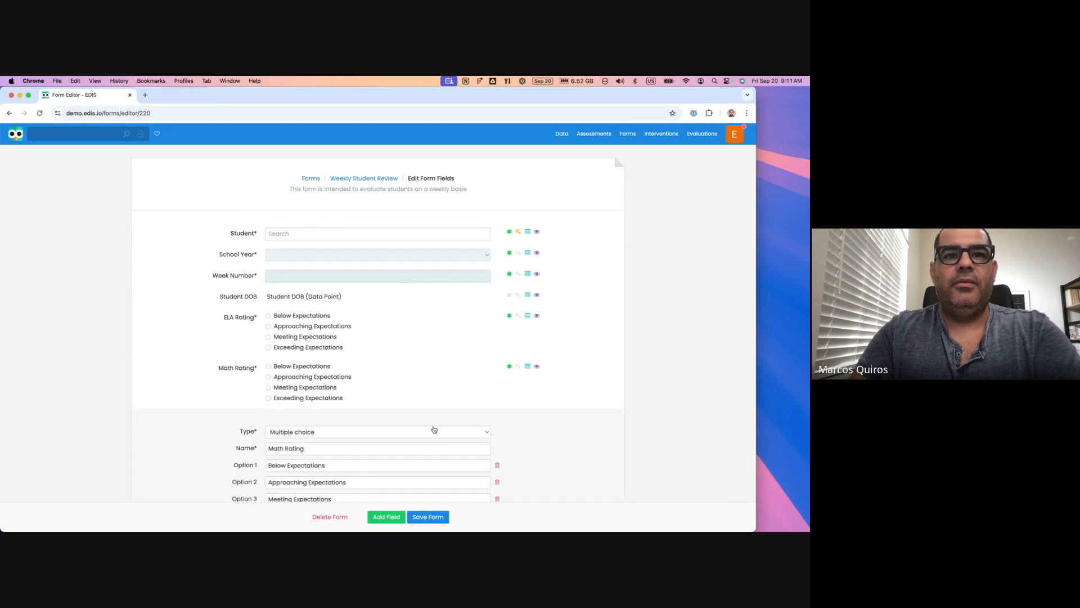
scroll(338, 427, "down", 2)
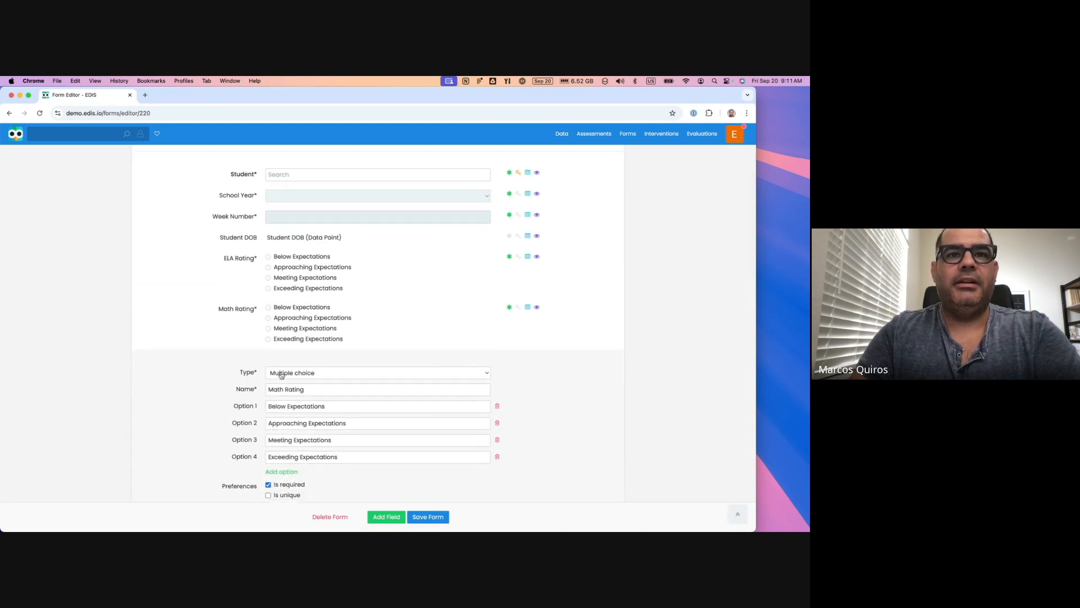
double_click(279, 389)
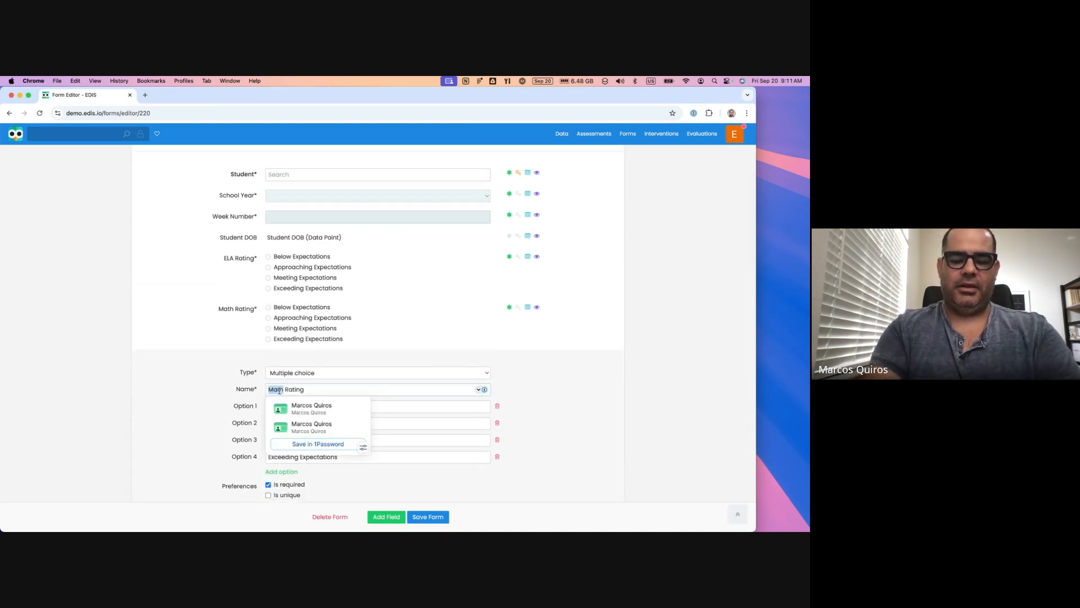
type("Behavior")
left_click(541, 406)
scroll(388, 489, "down", 2)
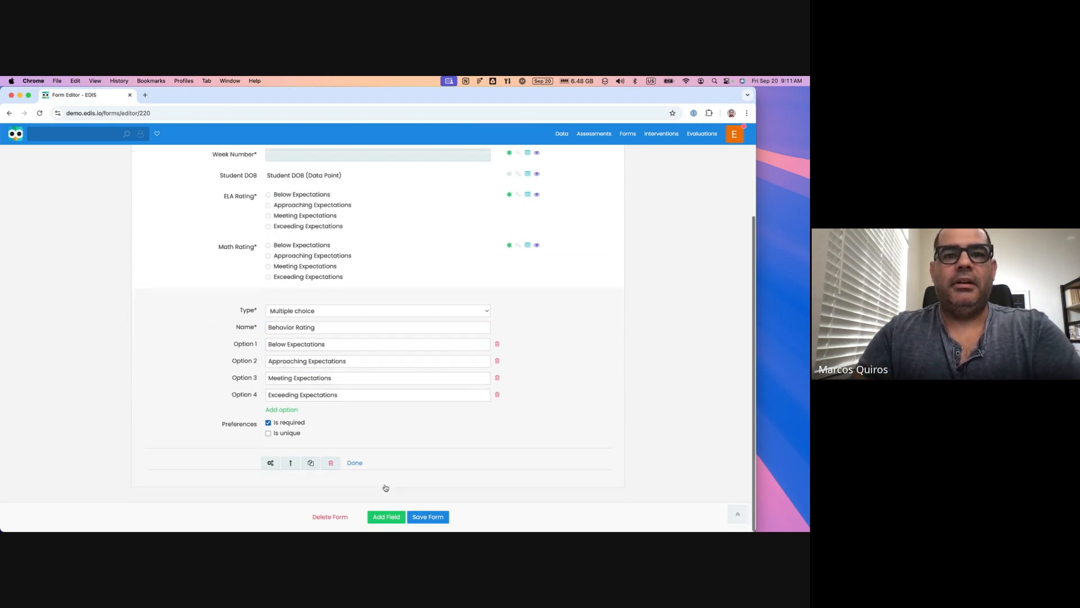
left_click(355, 463)
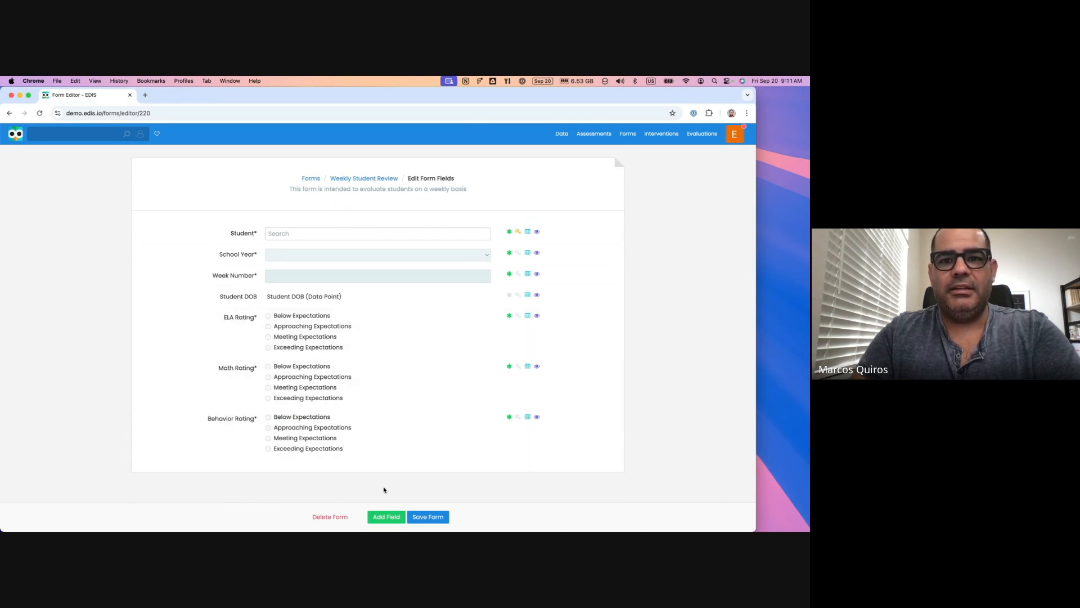
Add a field of type Paragraph below Behavior Rating, name it Notes (Optional), and finish editing without making it required.
left_click(388, 517)
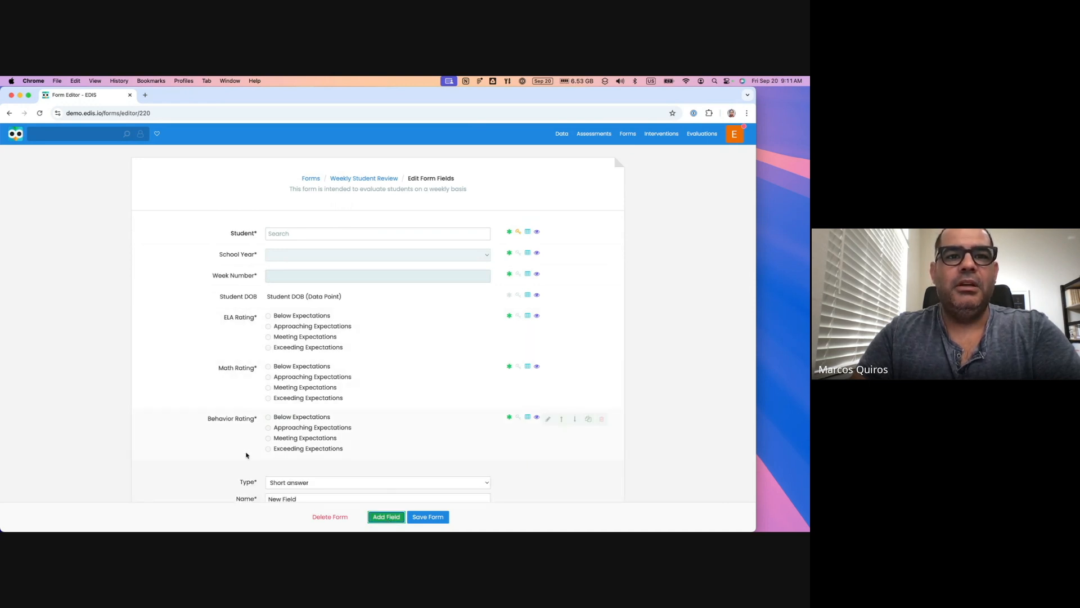
left_click(345, 376)
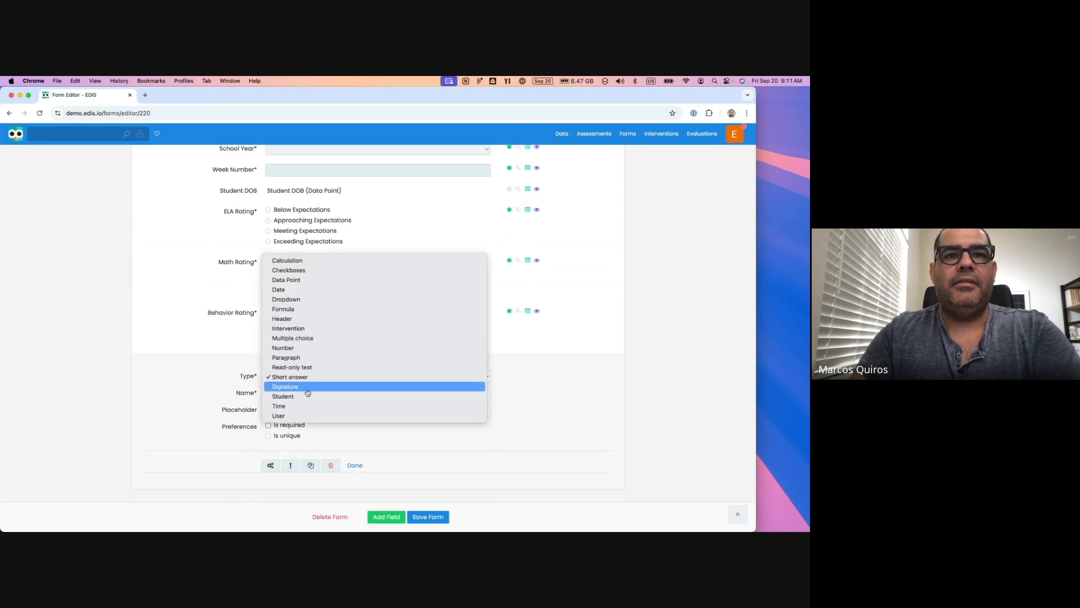
left_click(310, 358)
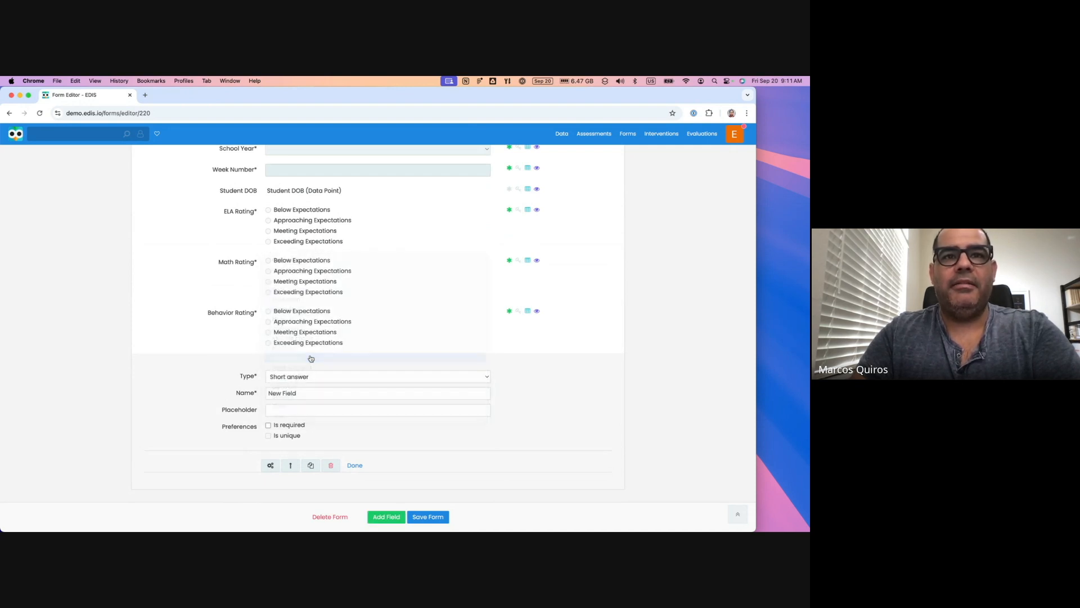
left_click(306, 393)
type("N")
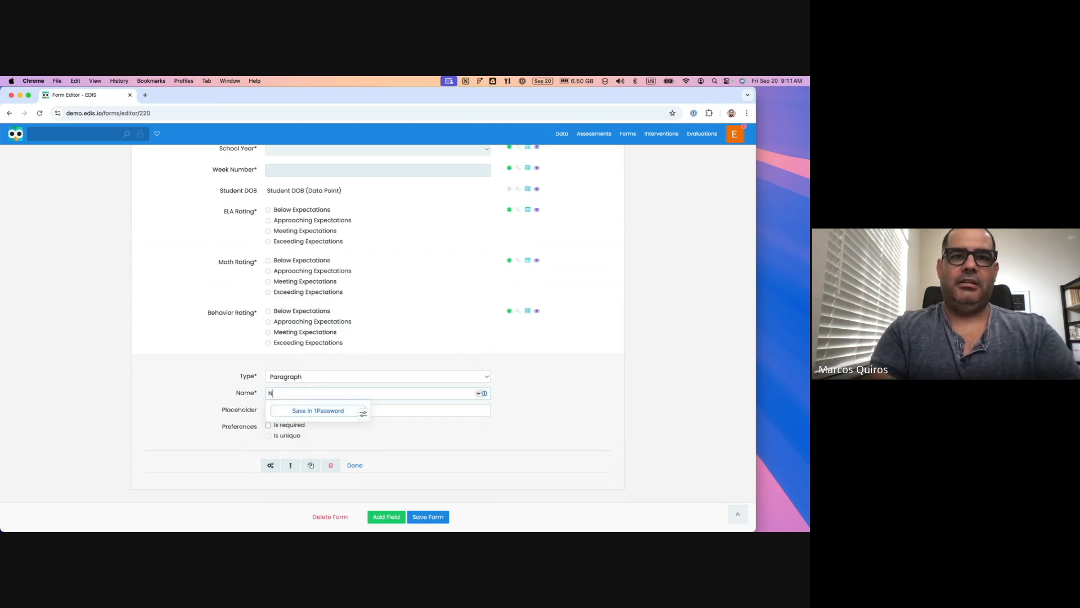
type("otes (")
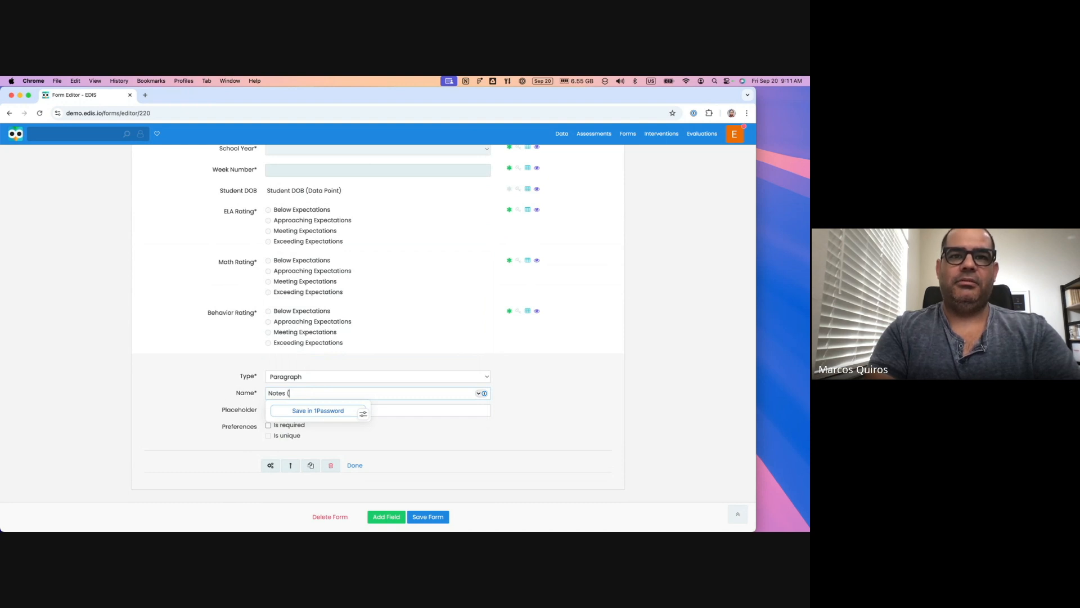
type("Optional)")
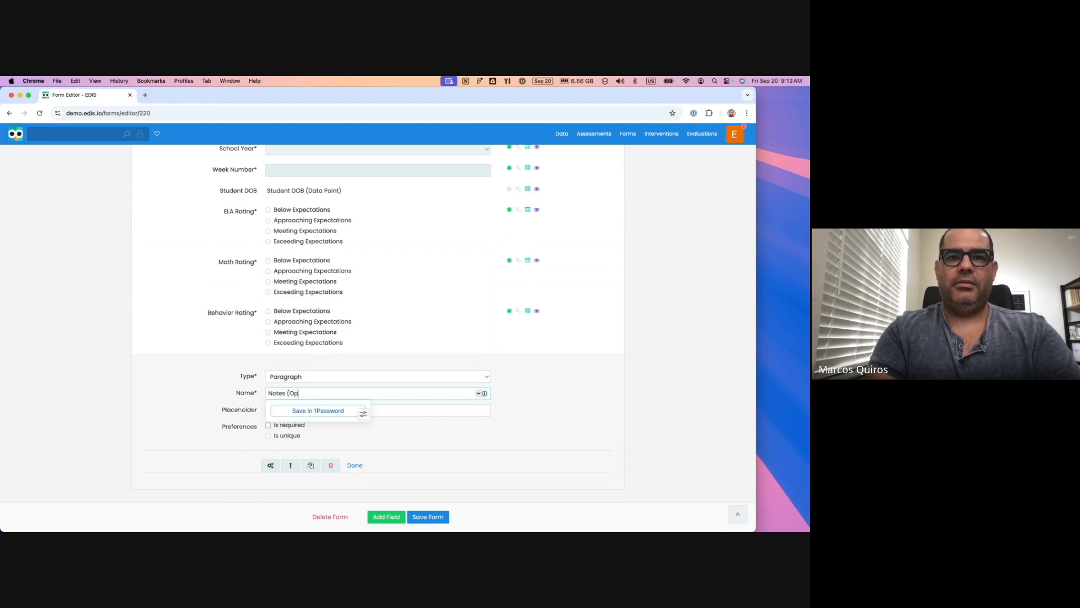
left_click(427, 435)
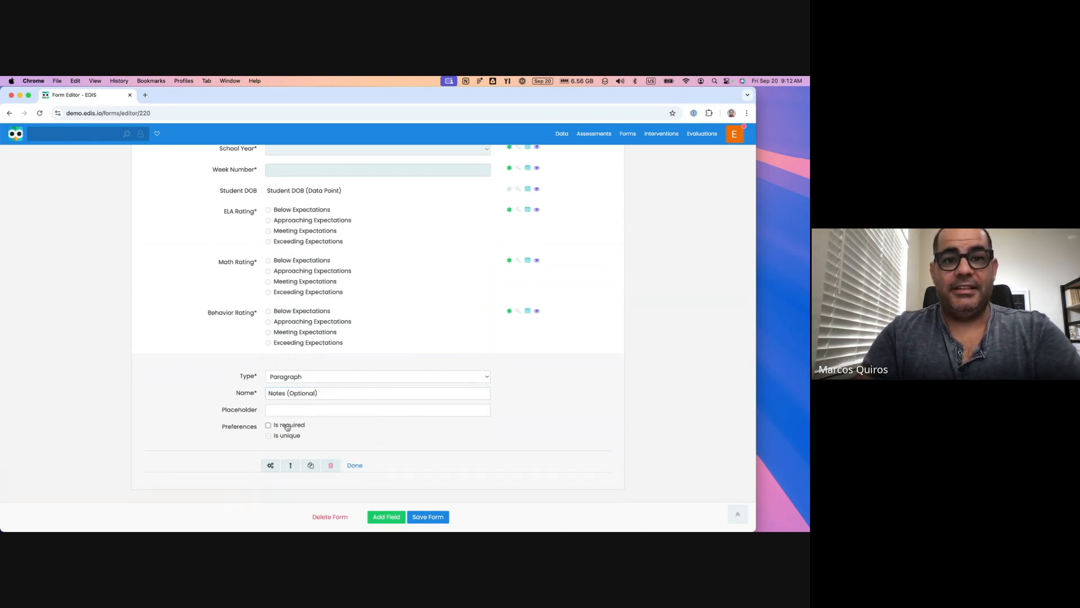
left_click(357, 466)
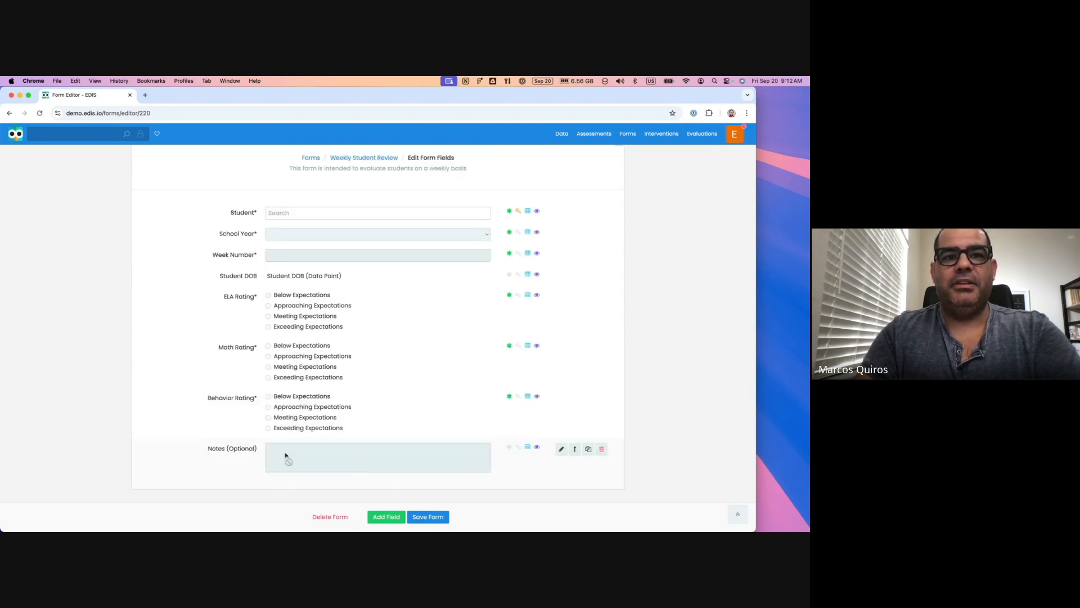
Add a required field of type Signature below Notes (Optional), name it Signature and finish editing it.
scroll(294, 480, "down", 1)
scroll(293, 480, "up", 2)
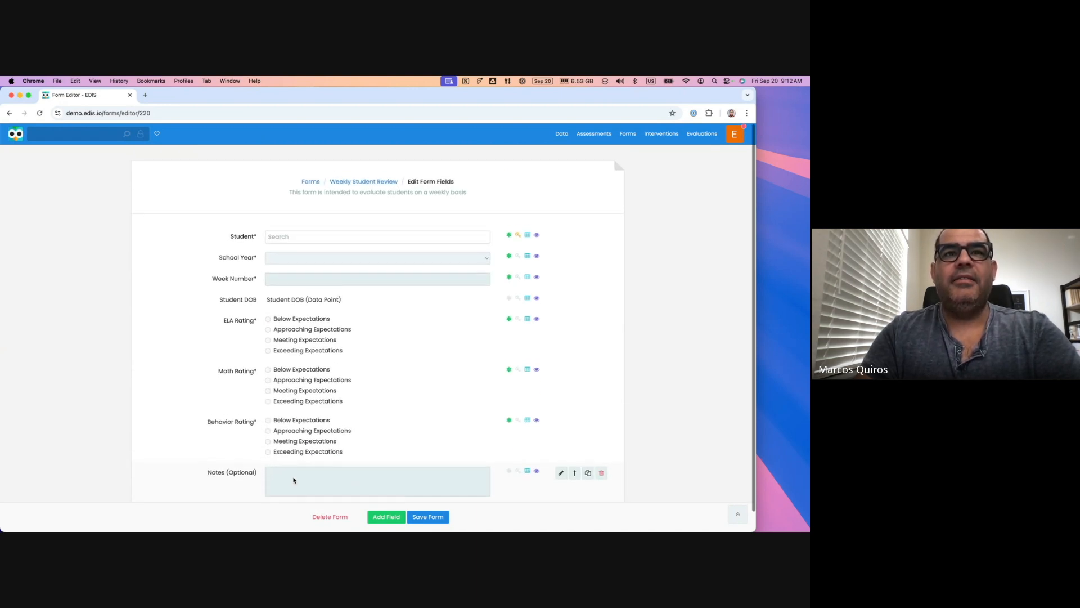
left_click(380, 517)
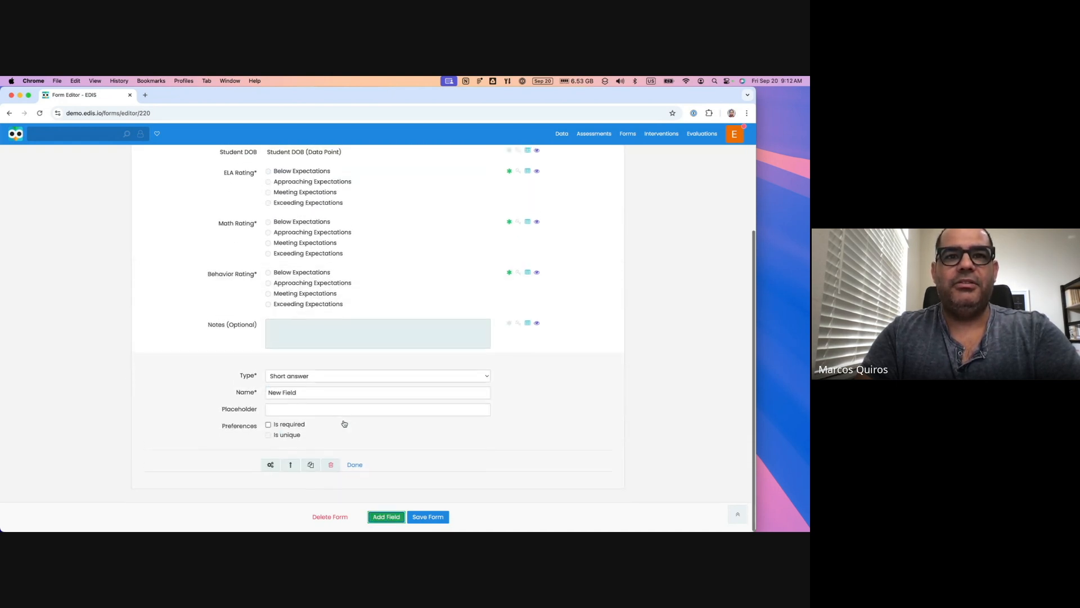
left_click(345, 376)
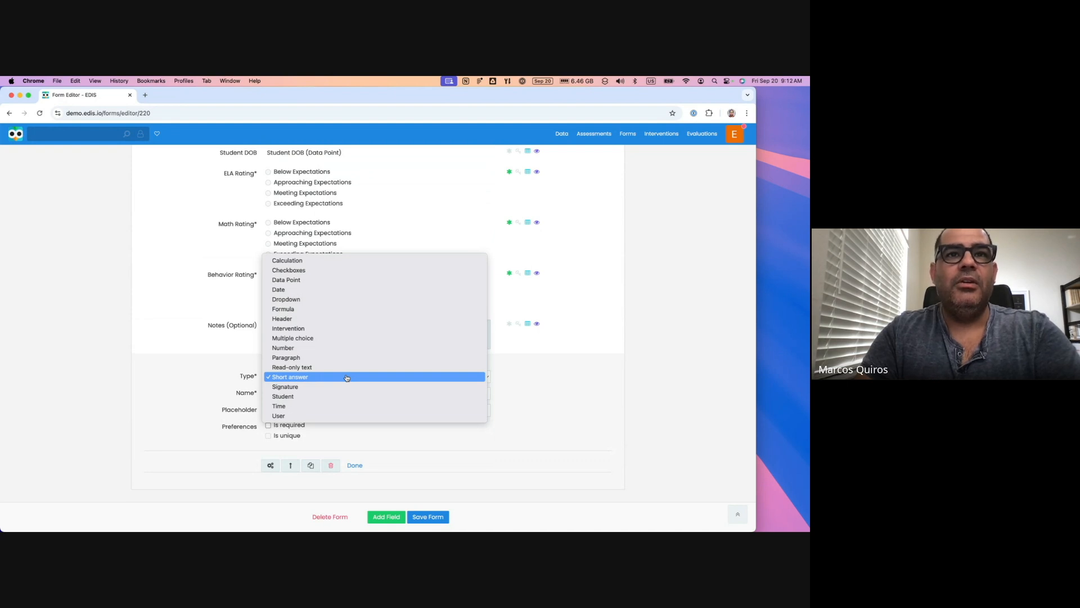
left_click(302, 388)
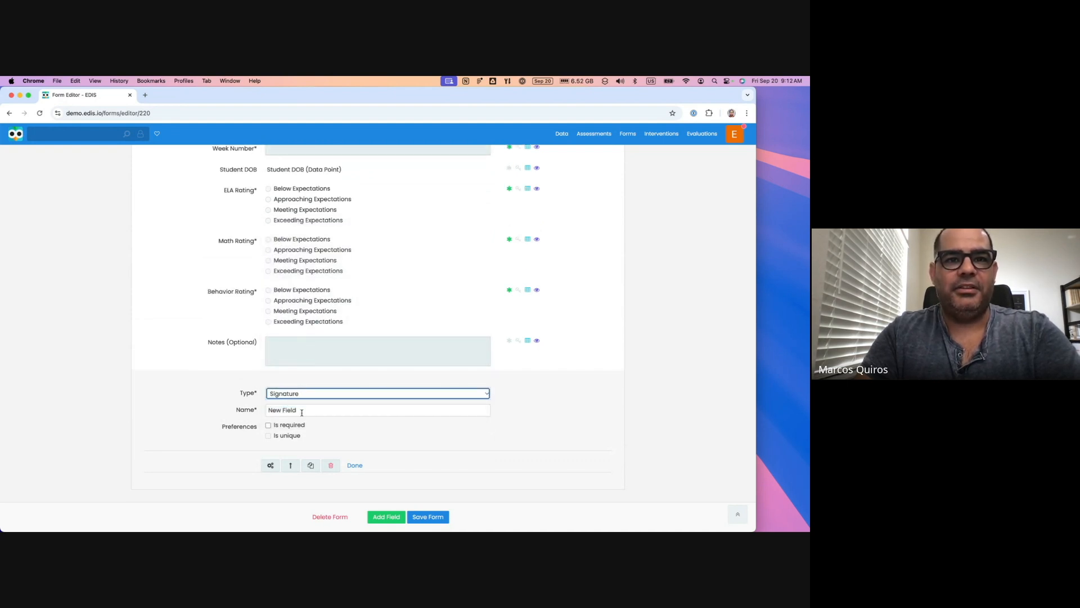
triple_click(303, 413)
type("Sig")
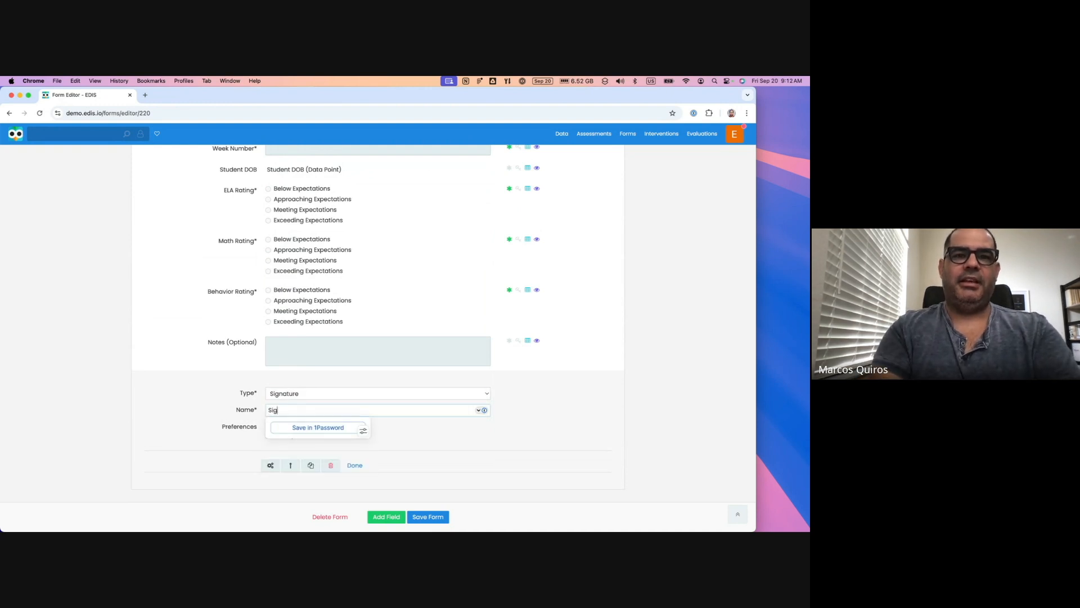
type("nature")
left_click(434, 428)
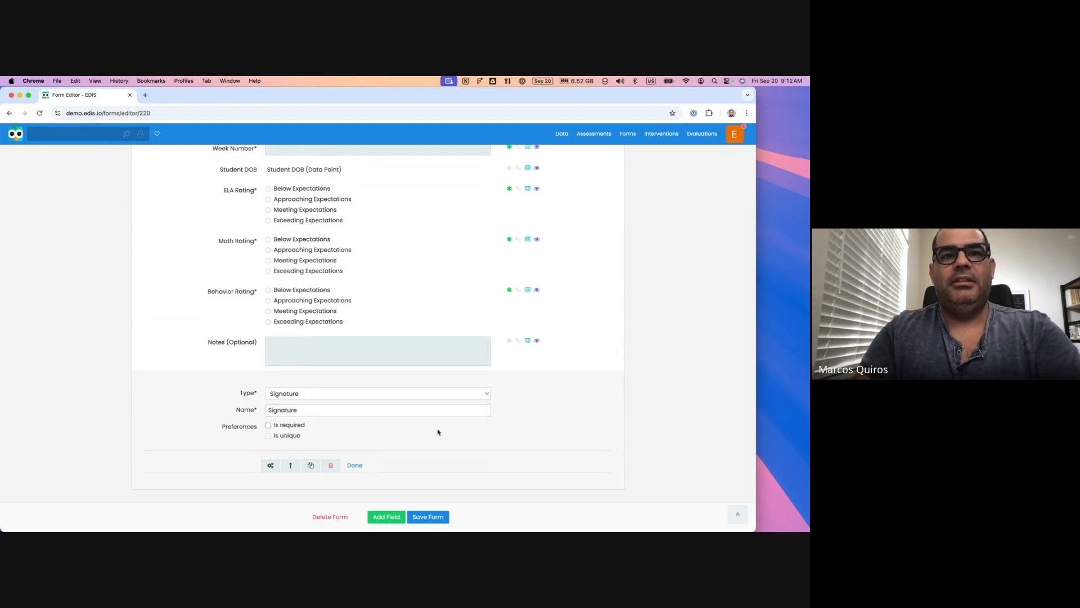
left_click(297, 429)
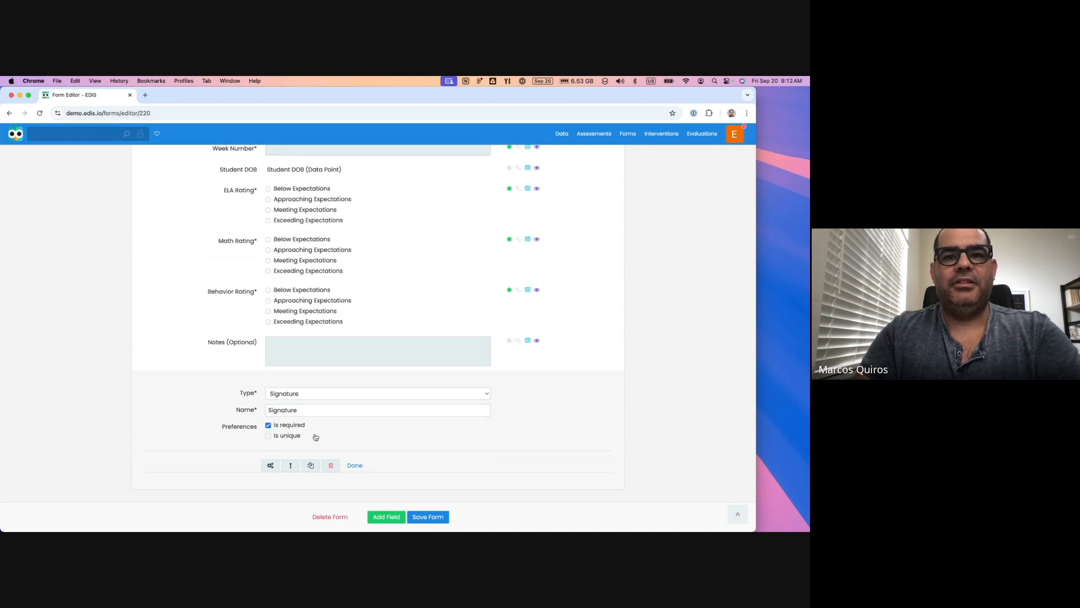
left_click(356, 465)
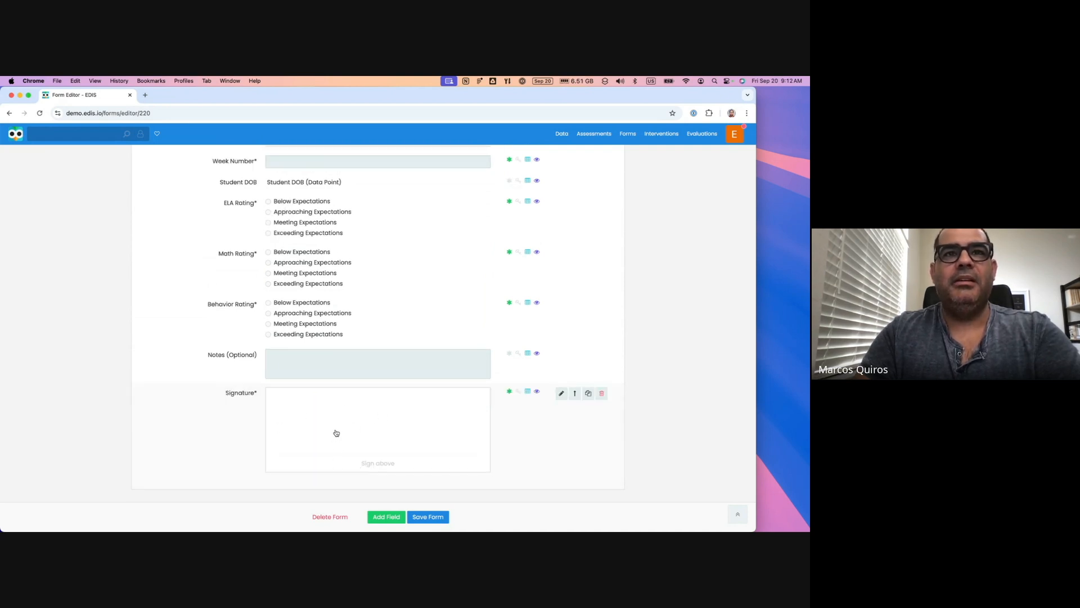
Save the Weekly Student Review form with its fields and confirm the save.
scroll(341, 432, "up", 3)
scroll(336, 432, "down", 3)
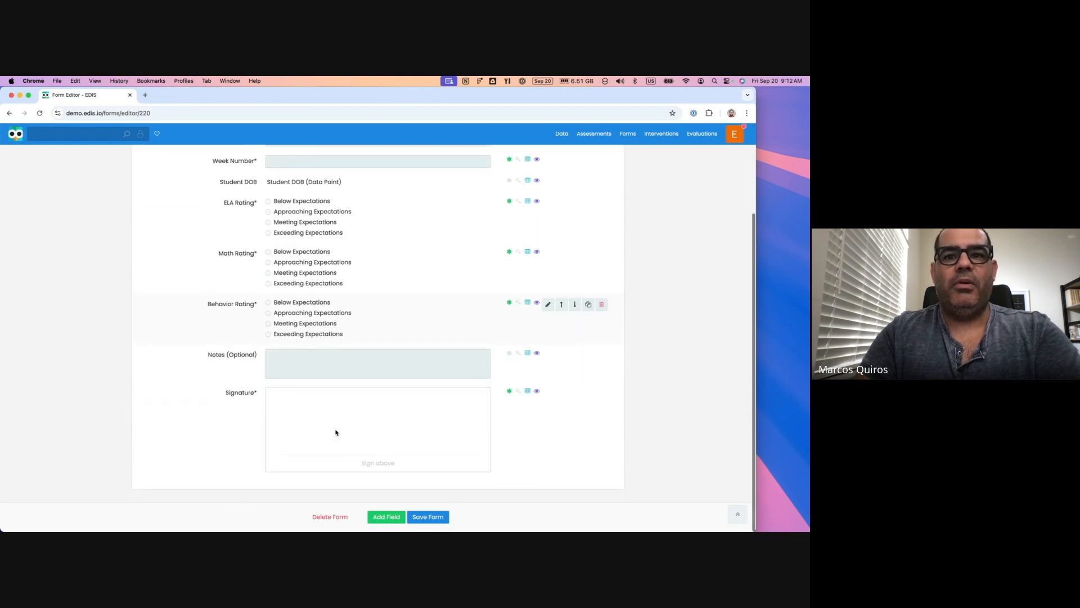
left_click(429, 517)
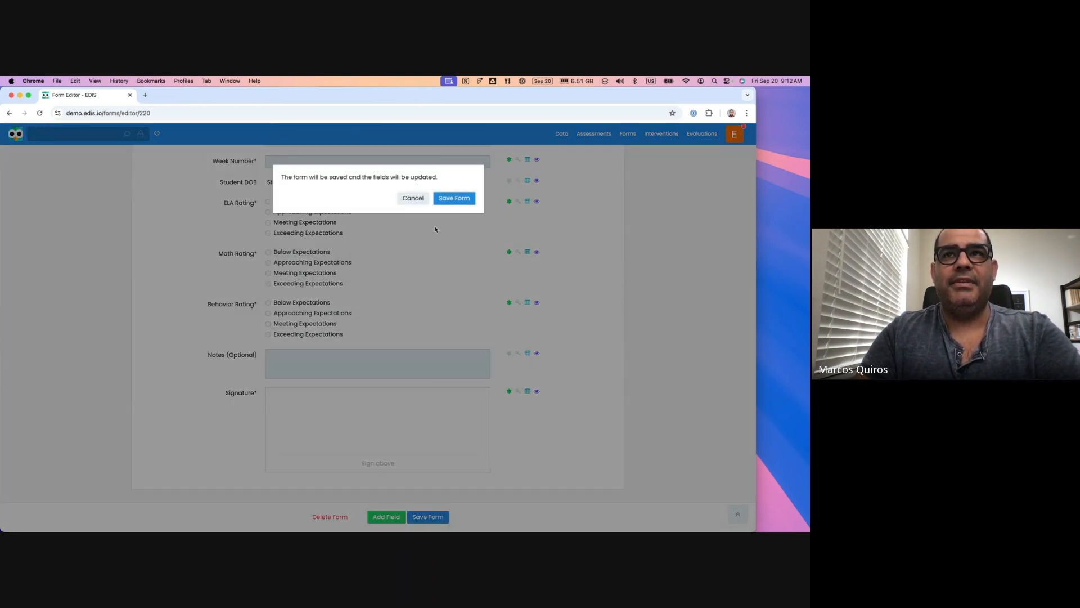
left_click(460, 195)
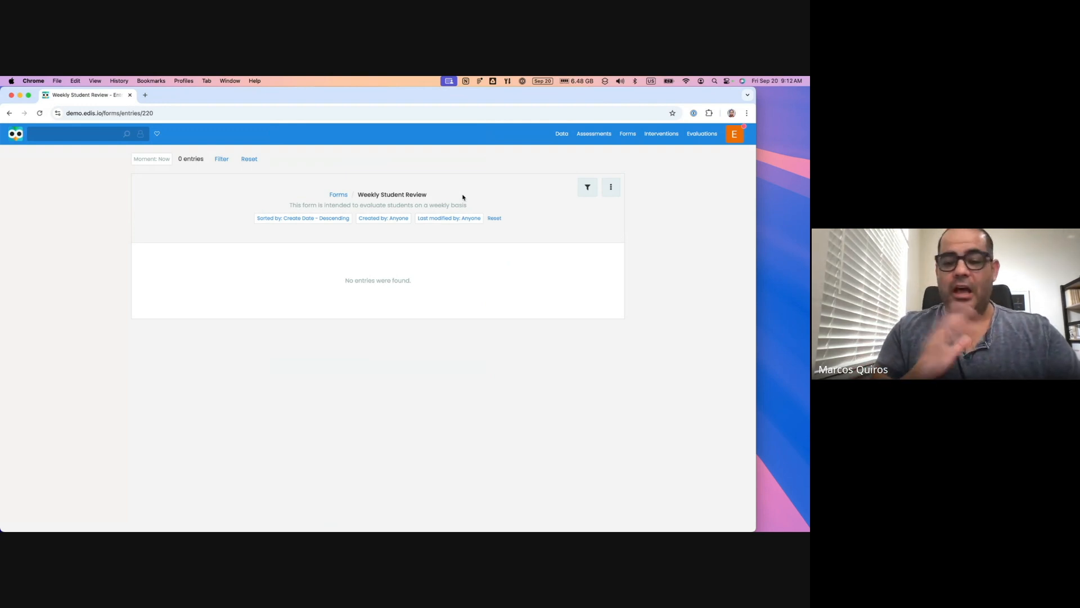
left_click(618, 190)
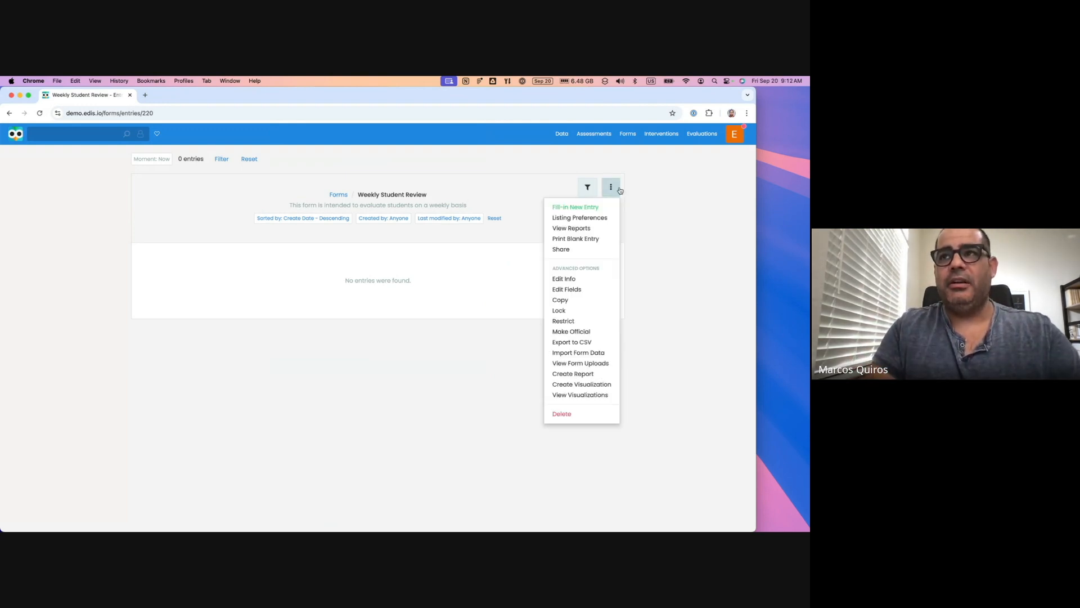
left_click(545, 184)
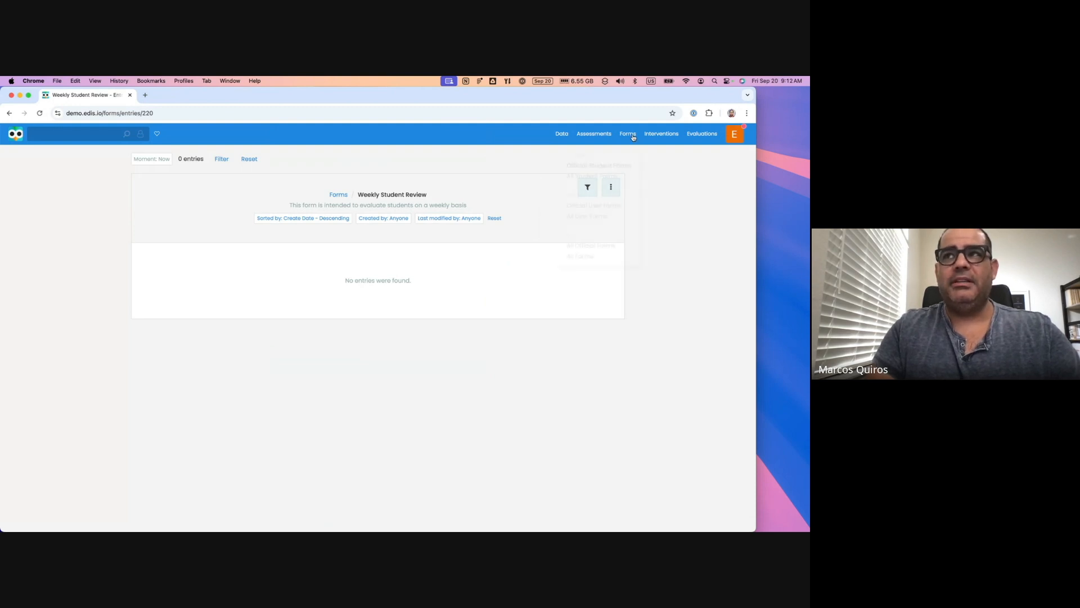
List all forms and search them for "weekly".
left_click(602, 260)
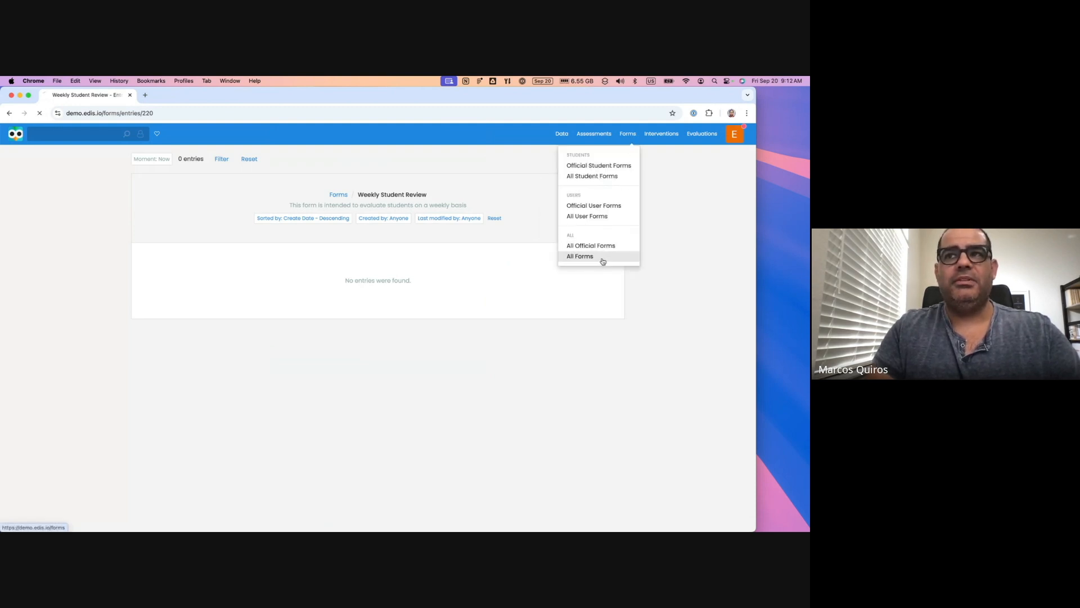
left_click(273, 232)
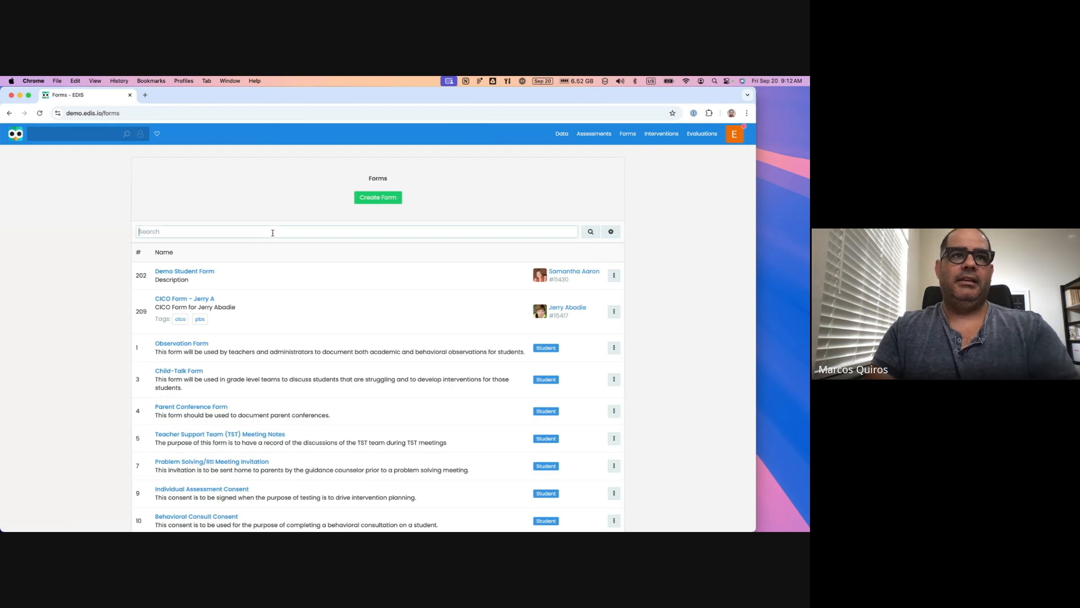
type("qw")
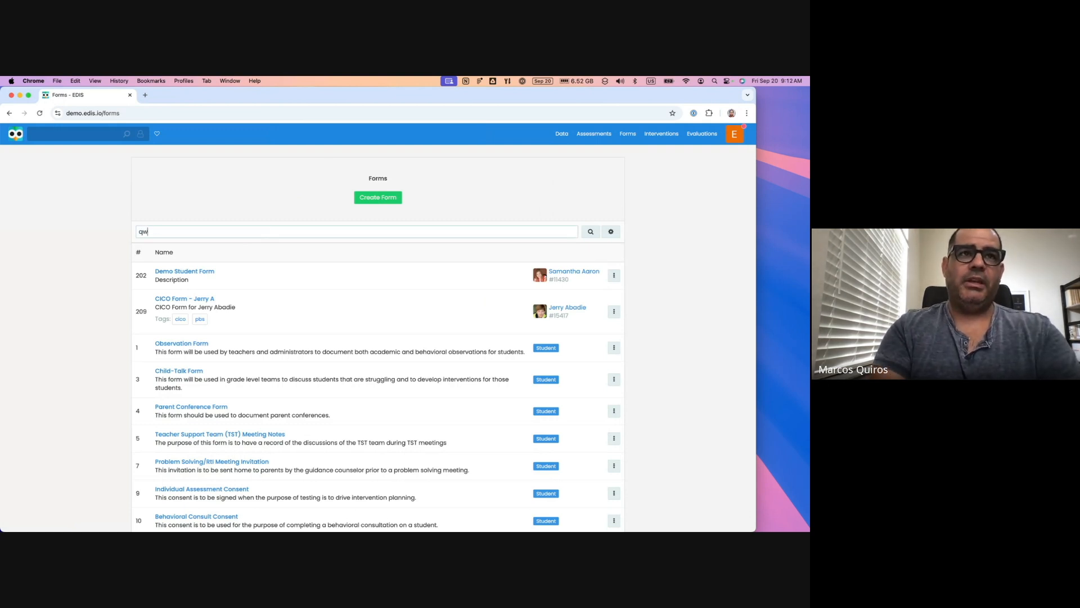
key("BackSpace")
key("BackSpace")
type("week")
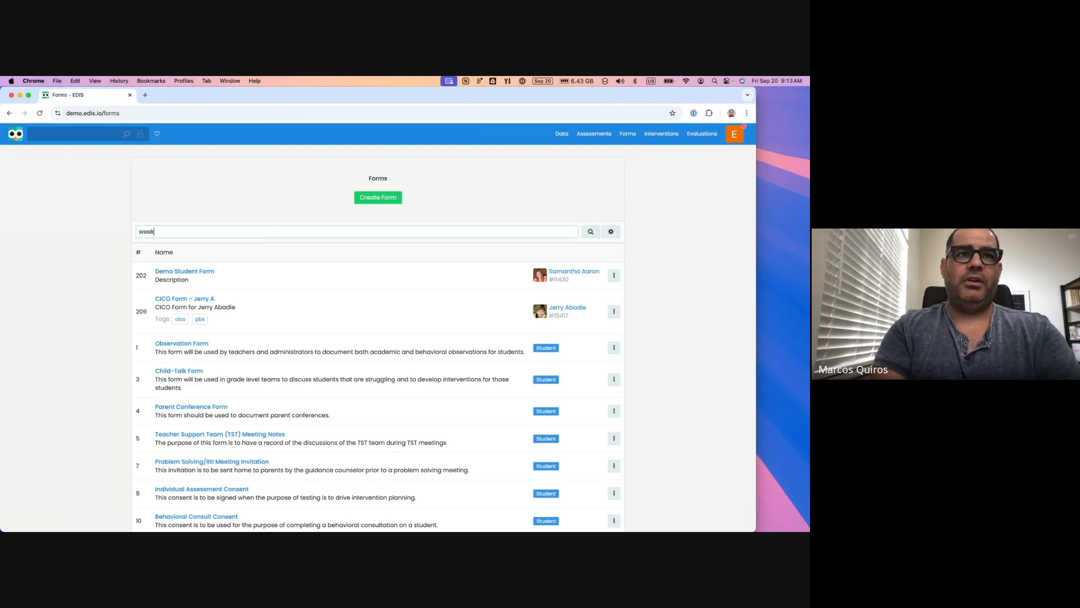
type("ly")
key("Return")
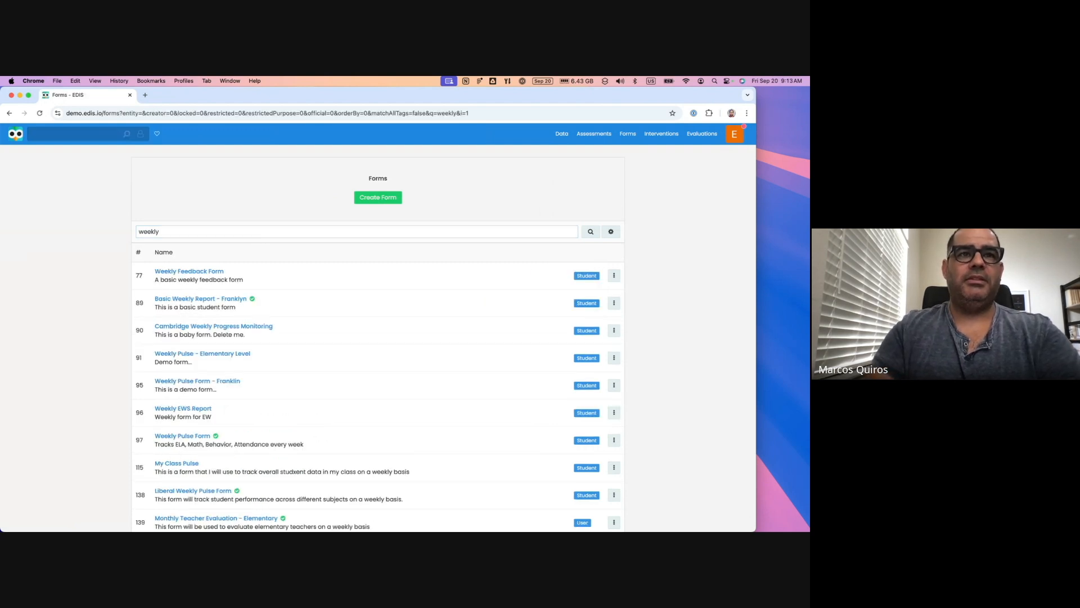
Start filling in a new entry for the Weekly Student Review form from the search results.
scroll(309, 366, "down", 5)
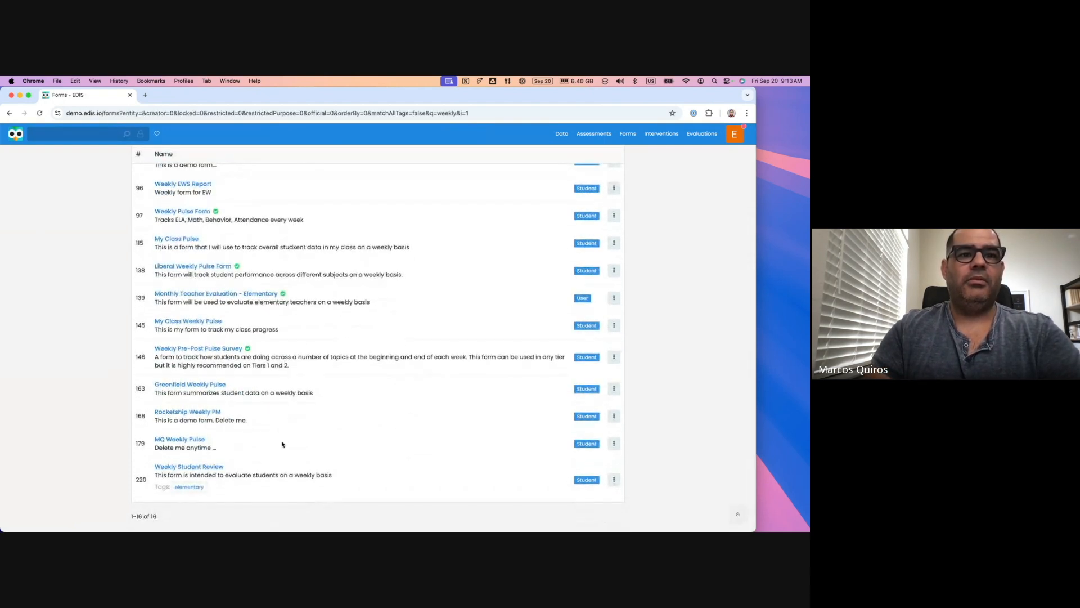
left_click(614, 479)
left_click(592, 496)
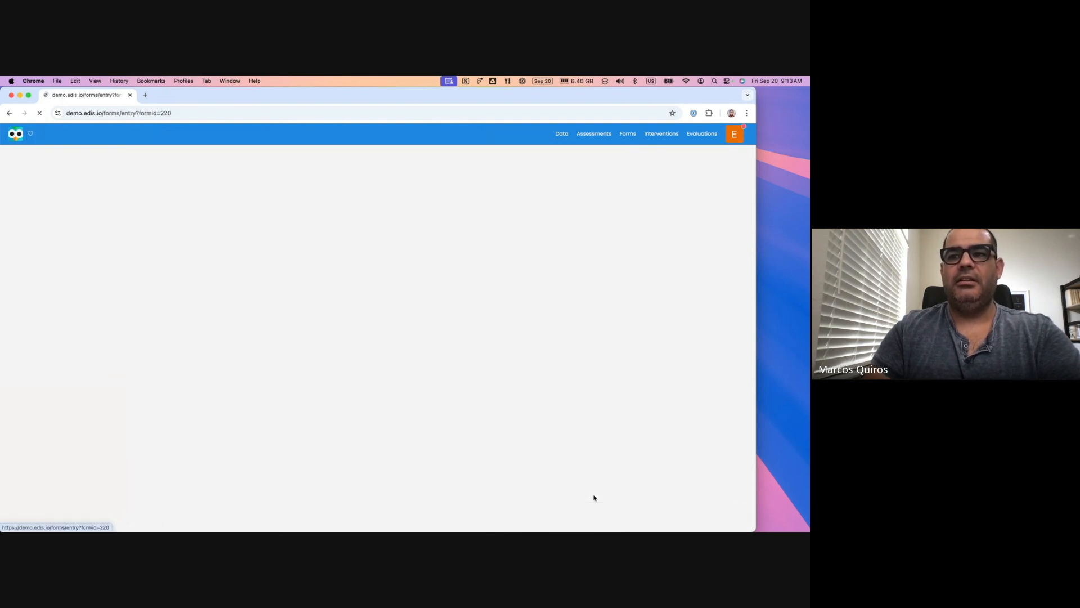
scroll(586, 433, "down", 3)
scroll(587, 434, "up", 3)
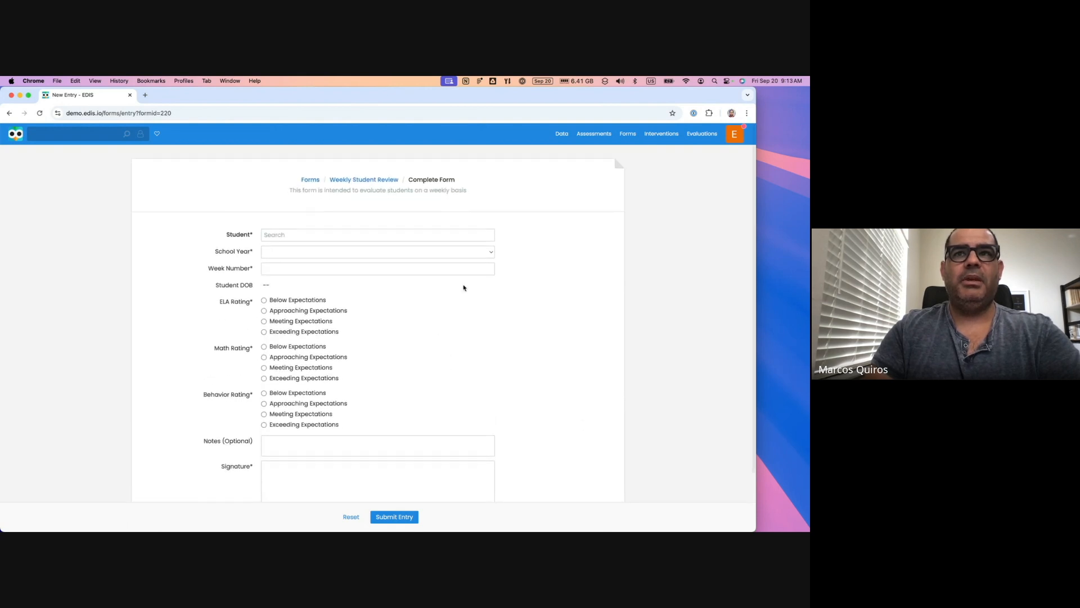
Look up the student by first name and select the first match as the entry's student.
left_click(427, 234)
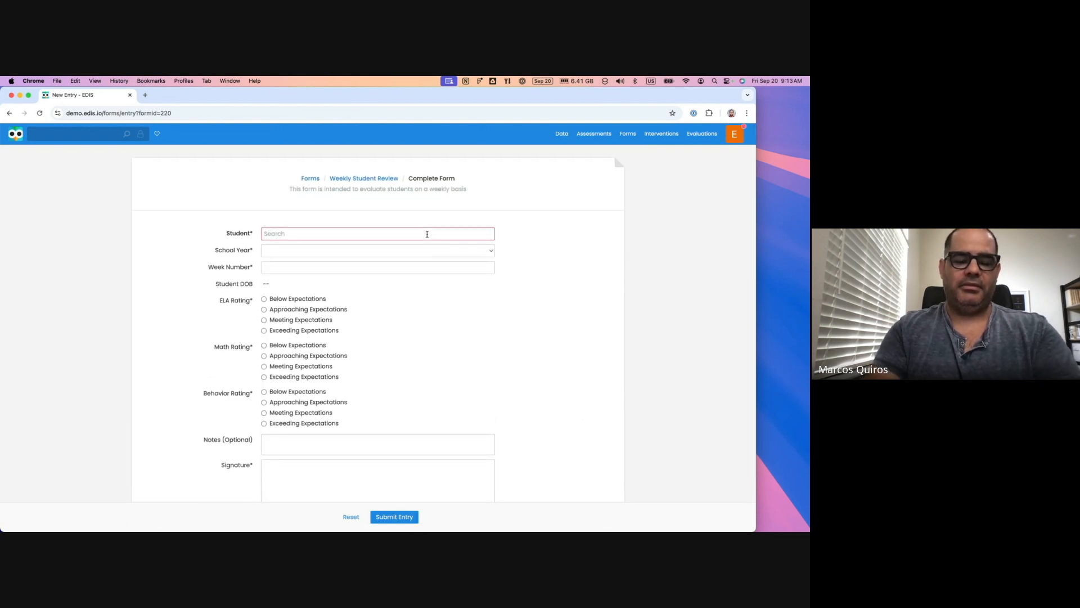
type("Samantha")
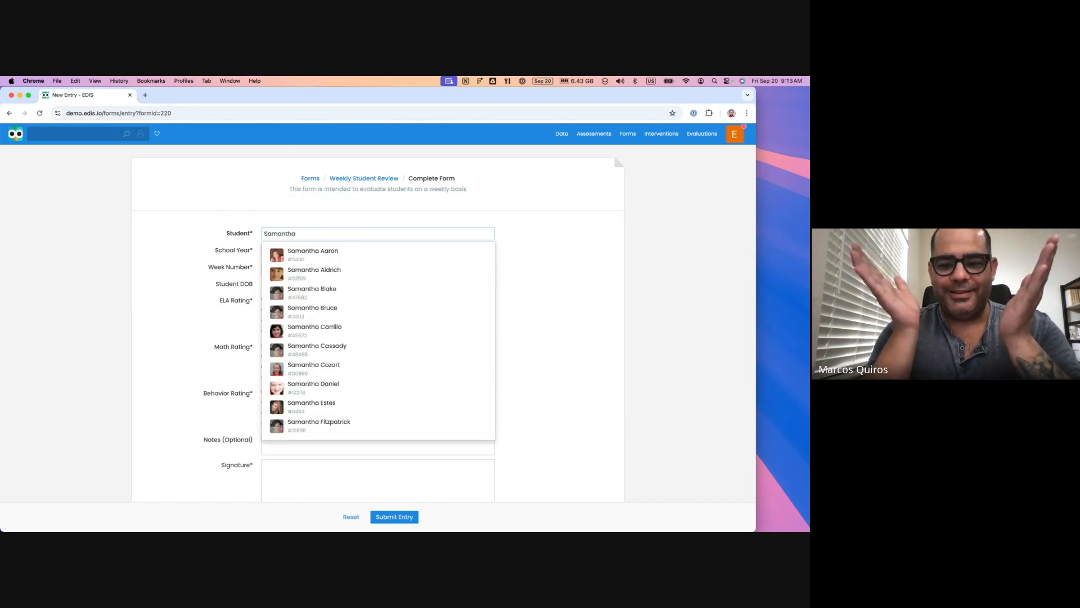
left_click(432, 248)
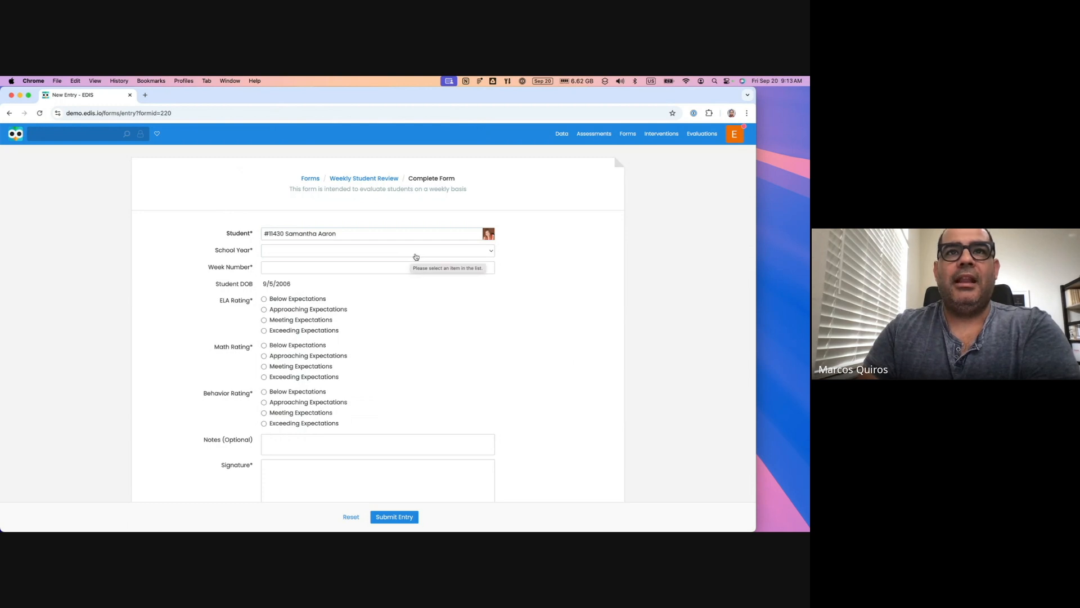
Set School Year to 2024-25, Week Number to 4, ELA to Meeting Expectations, Math to Exceeding Expectations and Behavior to Approaching Expectations.
left_click(416, 256)
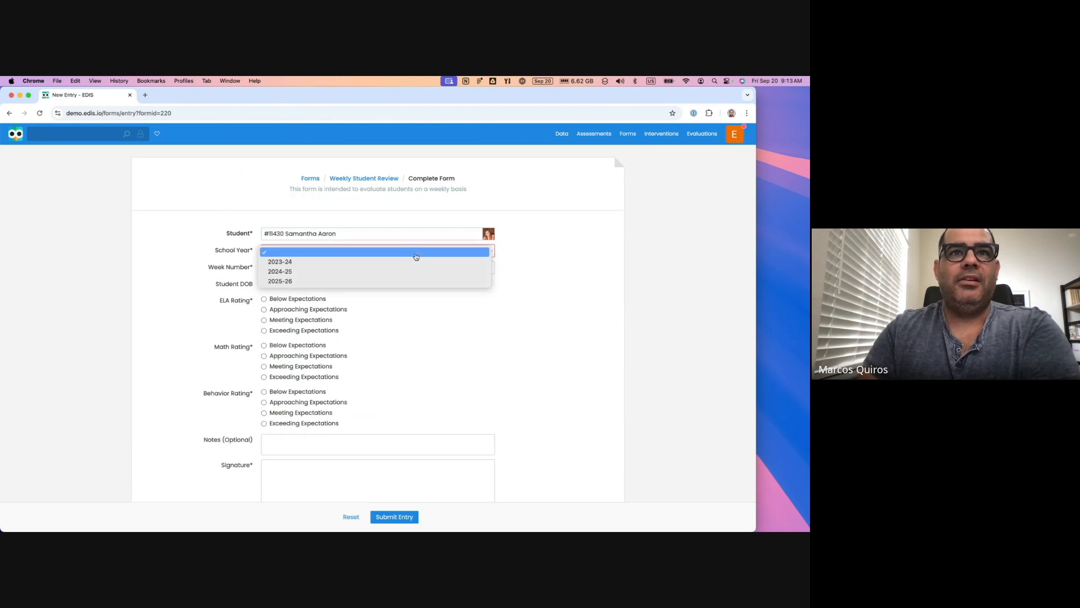
left_click(318, 271)
left_click(308, 268)
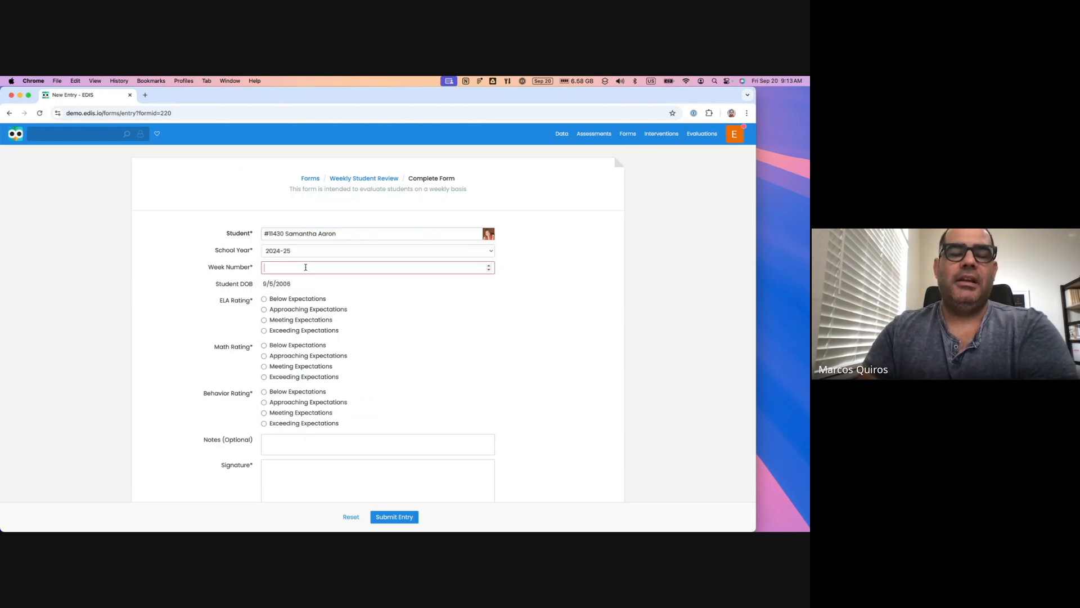
type("4")
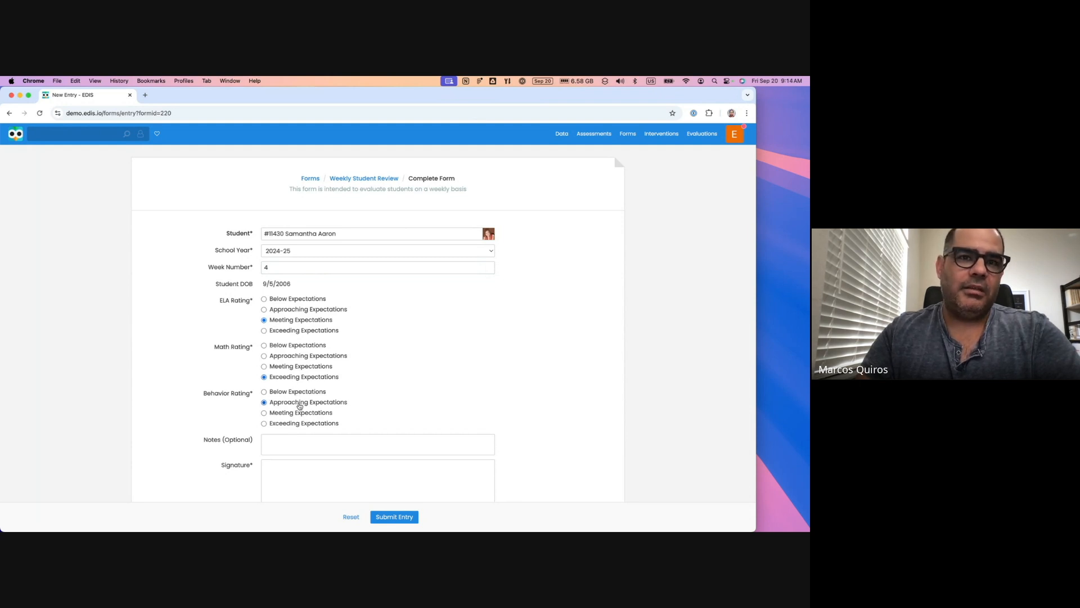
Enter the optional note "ELA and Math are solid. We still have work to do on classroom distractions.".
scroll(429, 398, "down", 3)
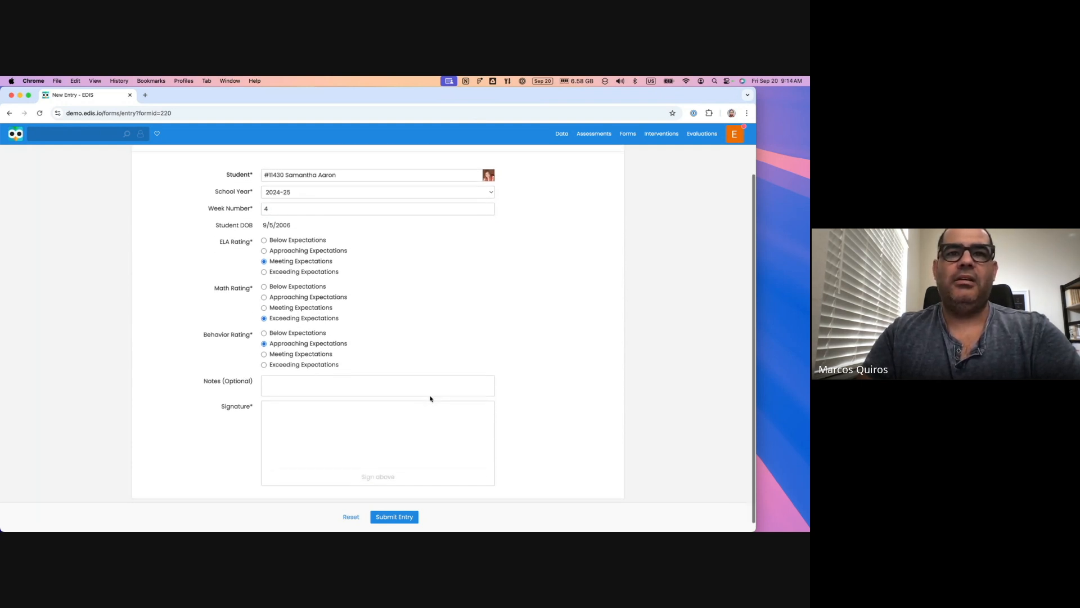
scroll(429, 397, "down", 1)
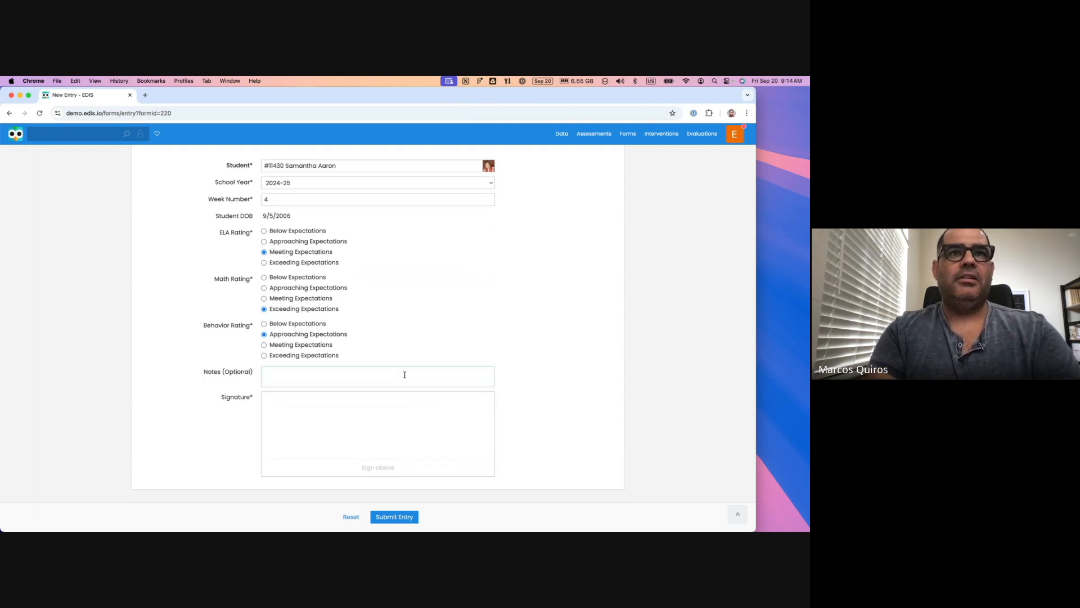
type("and Math are solid.")
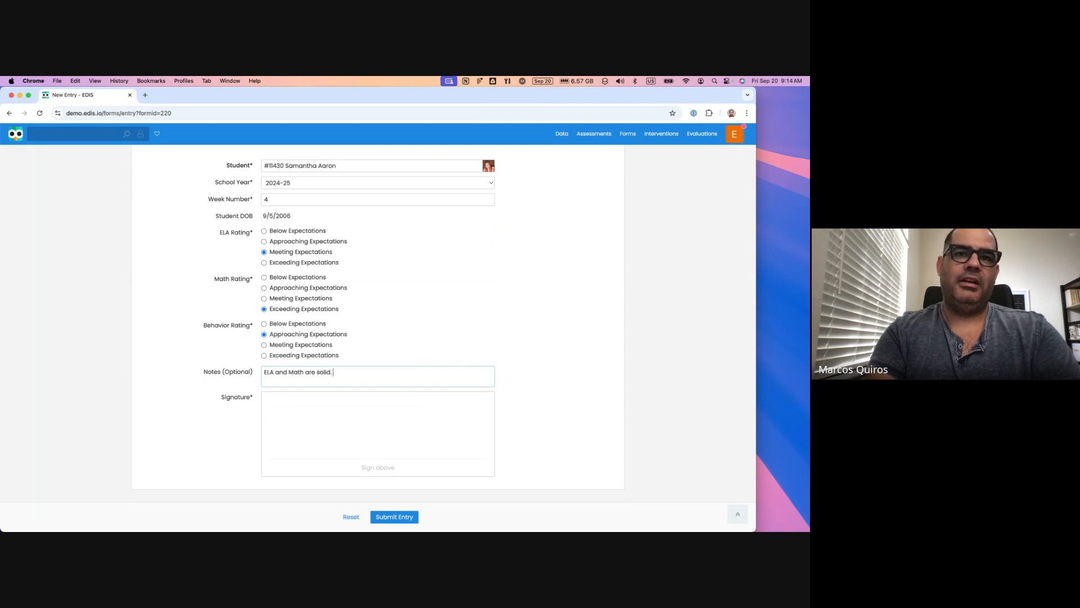
type(" We still hae ")
type(" work to do on")
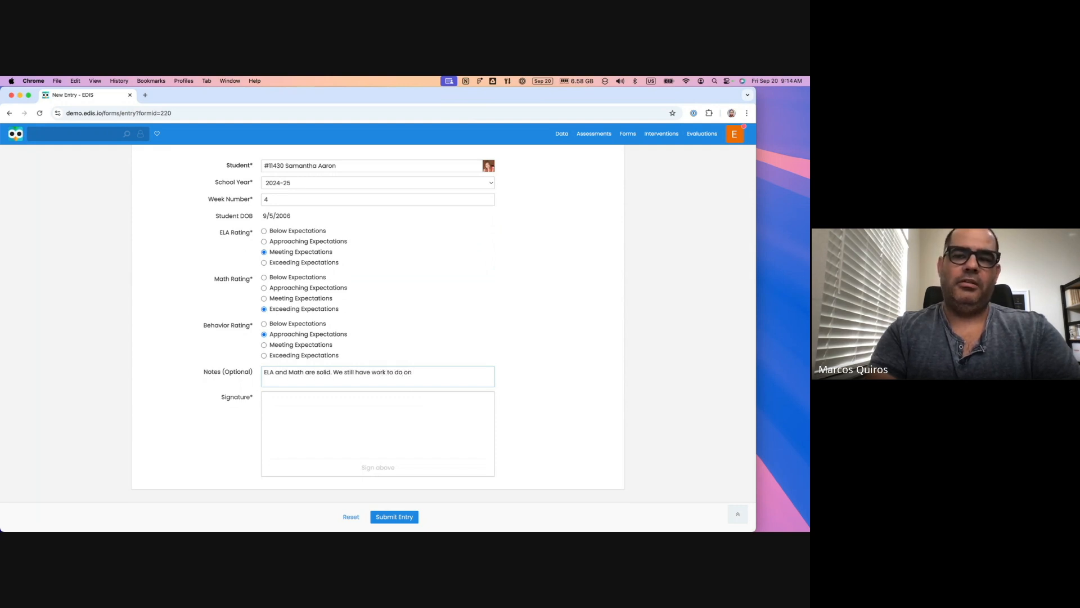
type(" classroom distractions.")
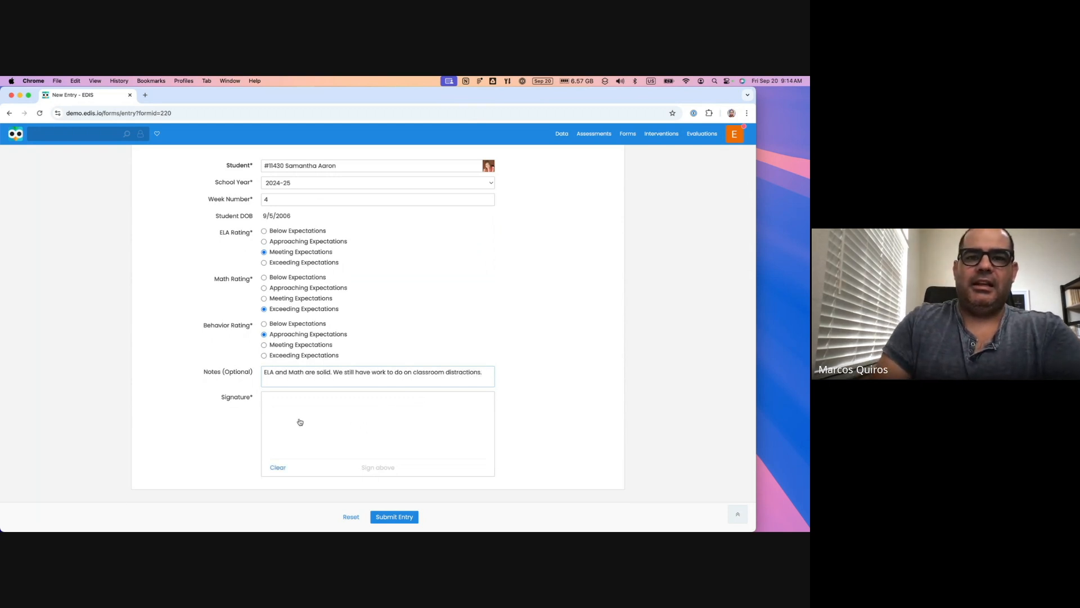
Draw a freehand signature in the Signature field, submit the entry and confirm the submission.
mouse_move(300, 421)
left_mouse_down()
mouse_move(313, 444)
mouse_move(304, 423)
mouse_move(372, 406)
mouse_move(368, 420)
left_mouse_up()
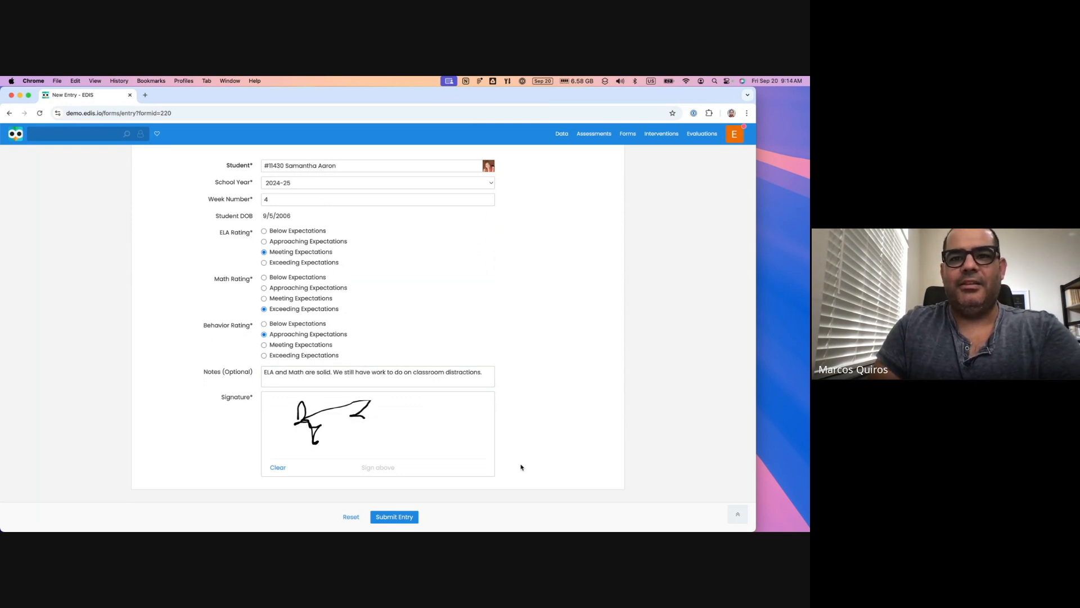
left_click(409, 520)
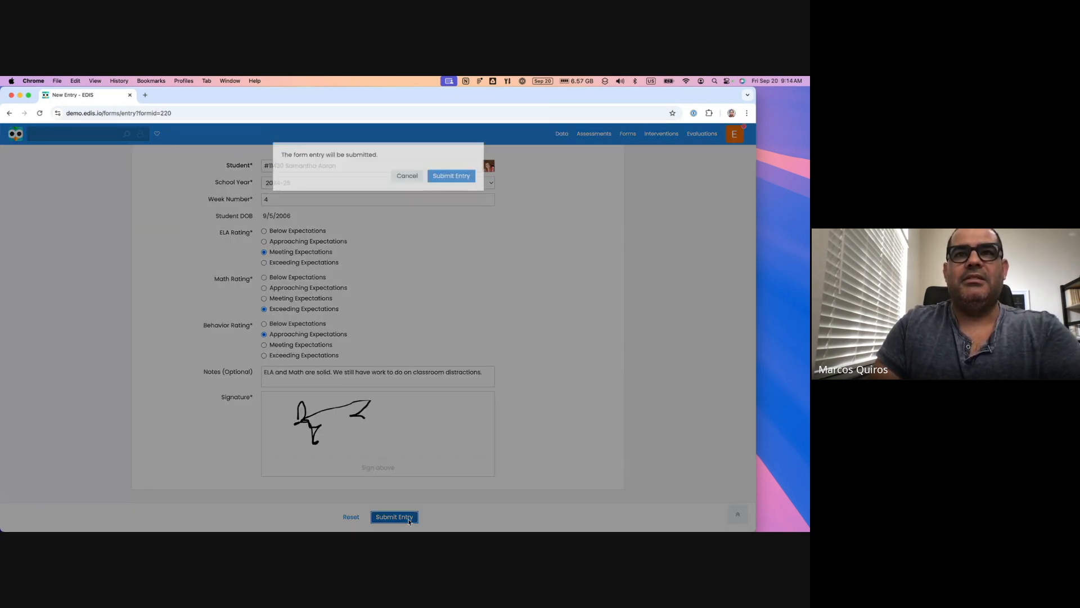
left_click(461, 202)
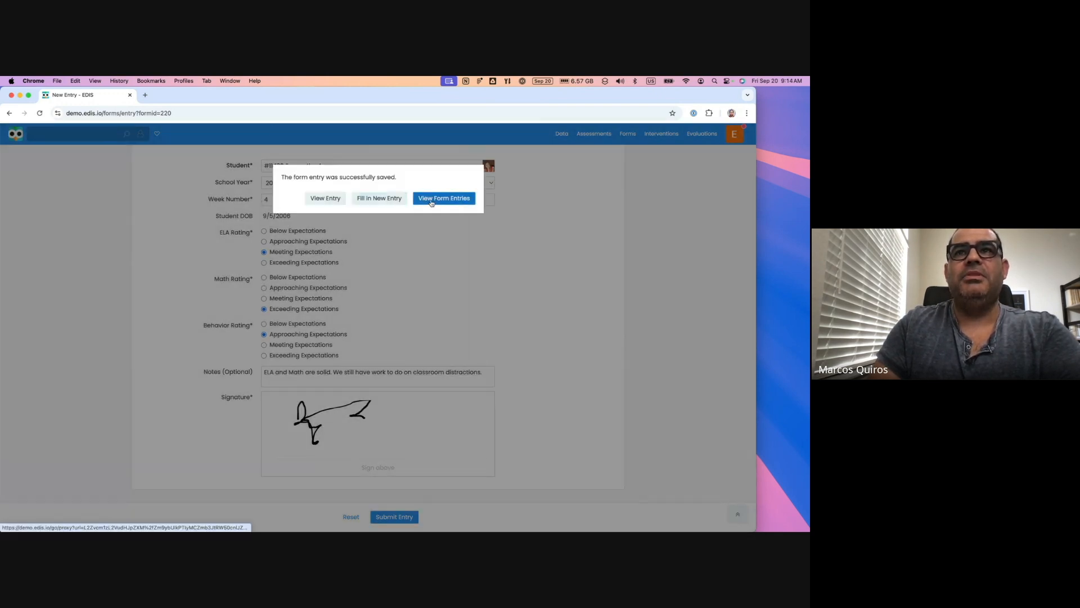
View the form's entries, open the submitted Weekly Student Review entry, read through its details and close it.
left_click(434, 200)
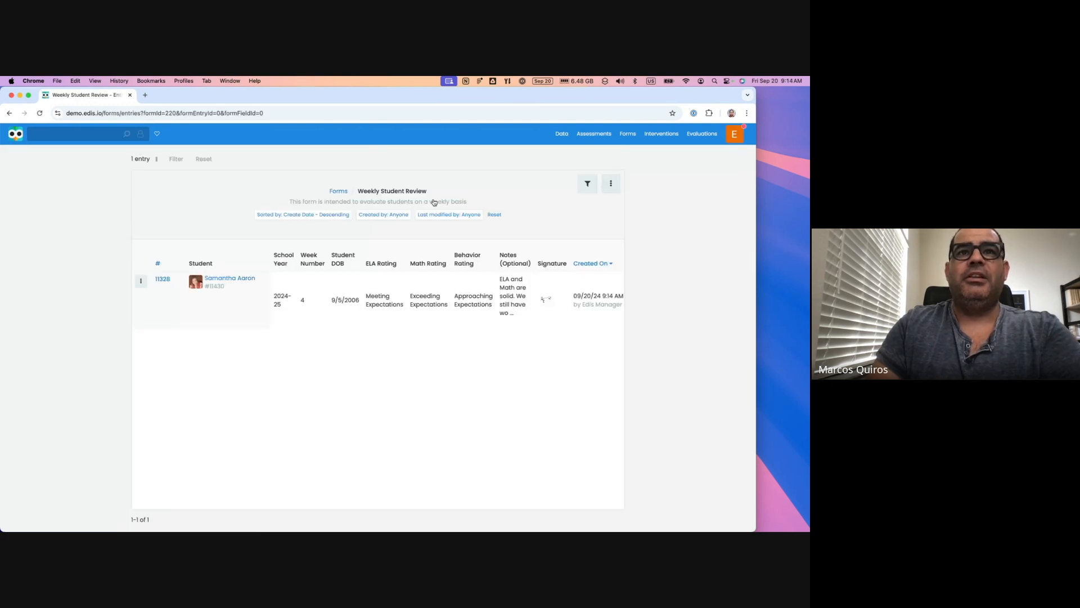
left_click(163, 283)
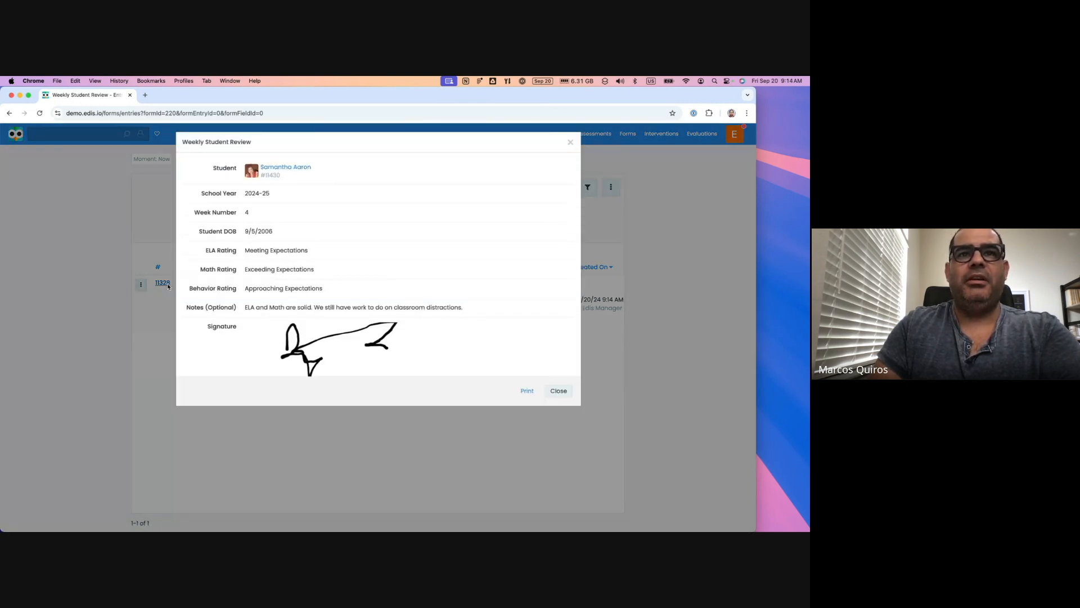
scroll(308, 288, "down", 3)
scroll(308, 287, "down", 1)
scroll(309, 287, "up", 5)
scroll(308, 287, "down", 5)
scroll(308, 287, "up", 5)
scroll(308, 287, "down", 5)
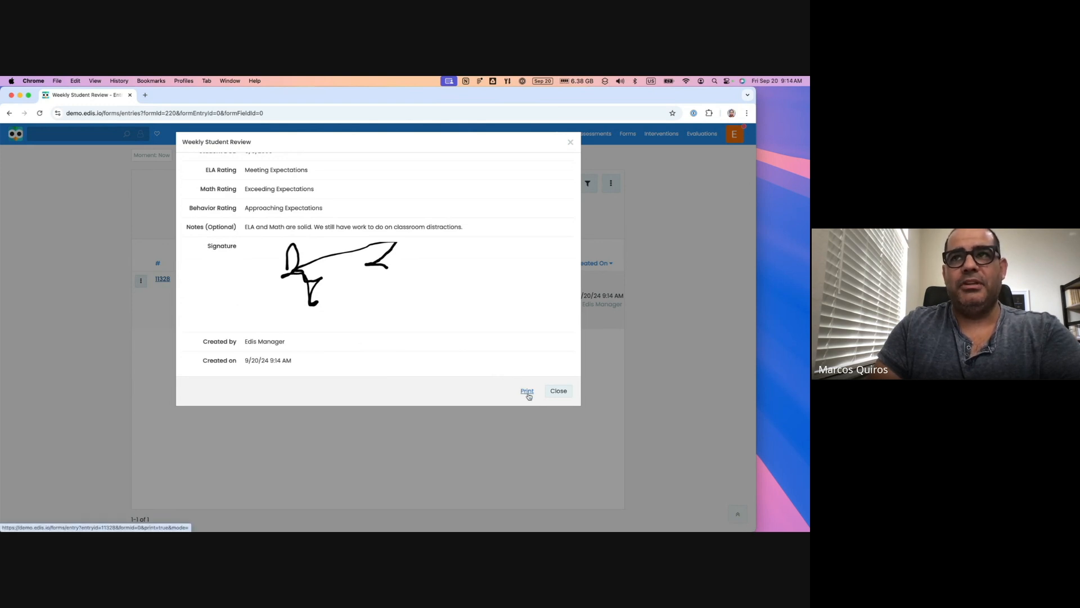
left_click(570, 148)
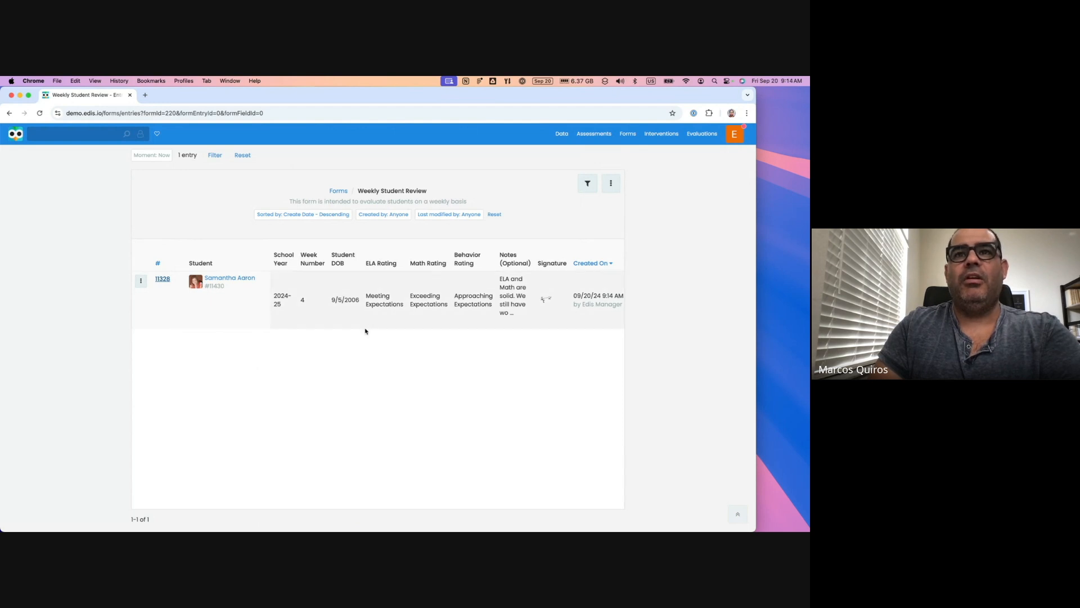
Open the student's profile from the entry list and review the Weekly Student Review entry among the student's forms.
left_click(245, 280)
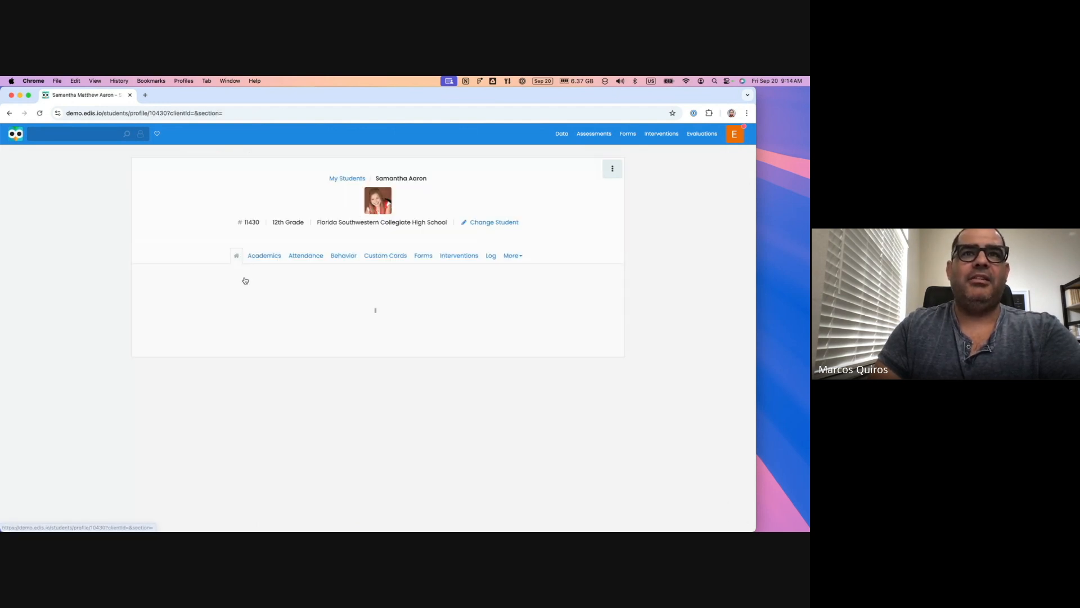
left_click(423, 256)
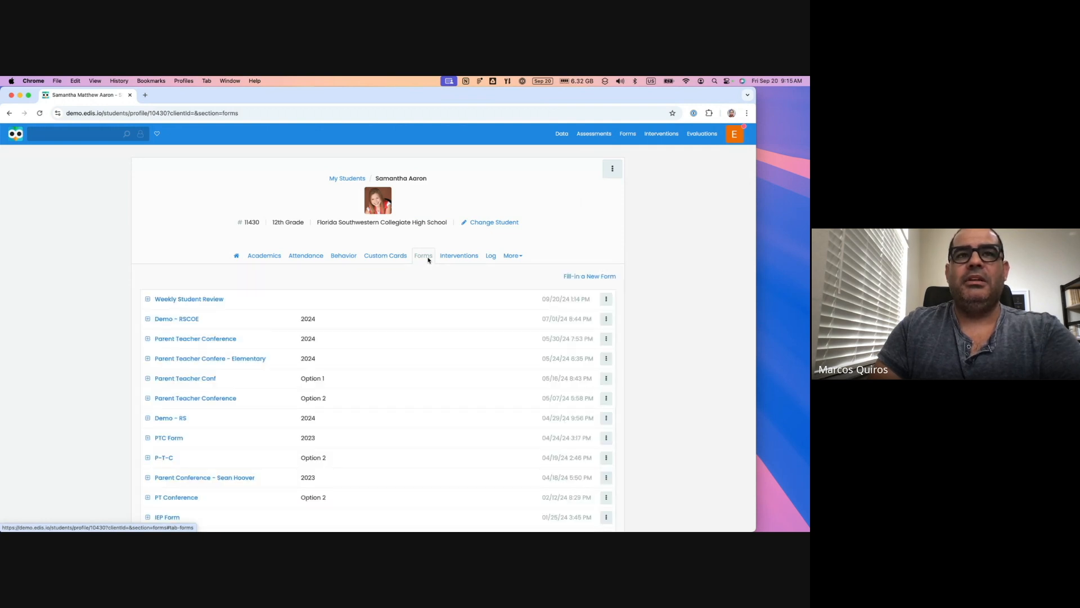
left_click(172, 300)
scroll(223, 391, "down", 1)
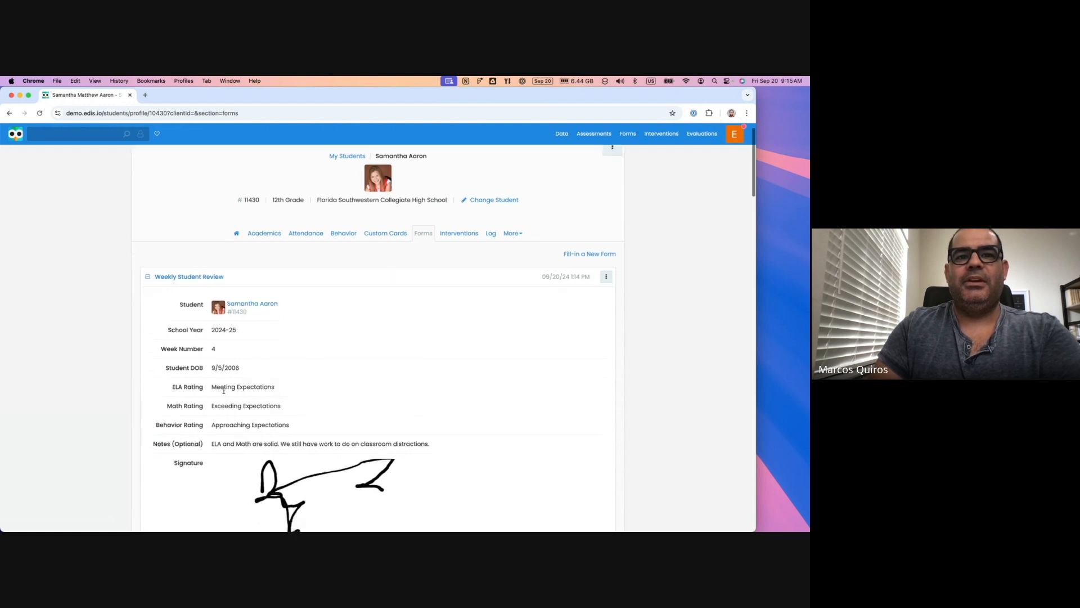
scroll(223, 391, "down", 3)
scroll(224, 390, "up", 4)
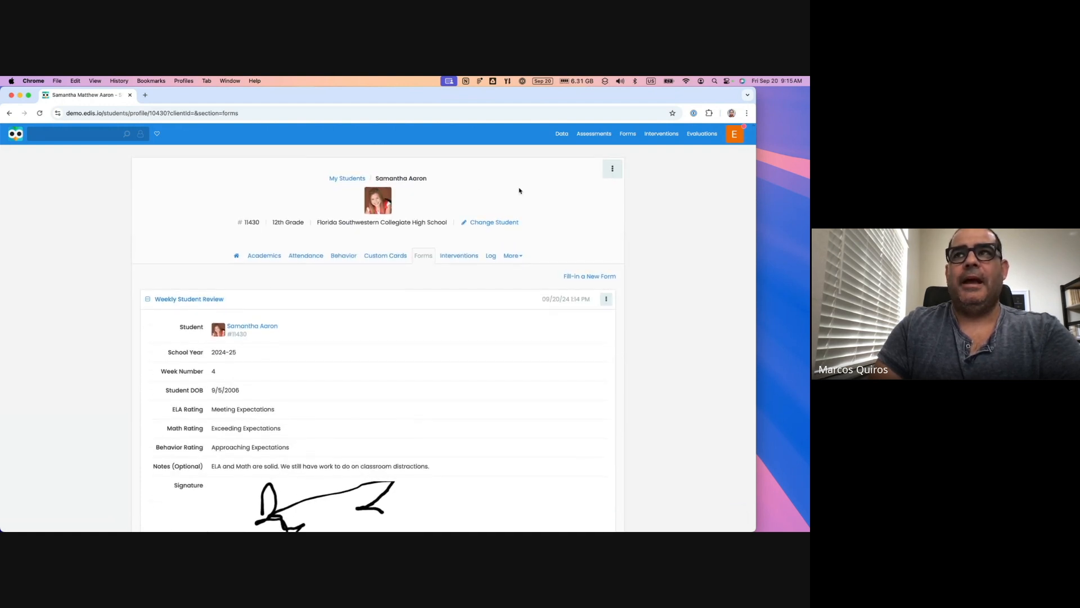
Search all forms for "weekly review" and open the entries of the Weekly Student Review form.
left_click(628, 133)
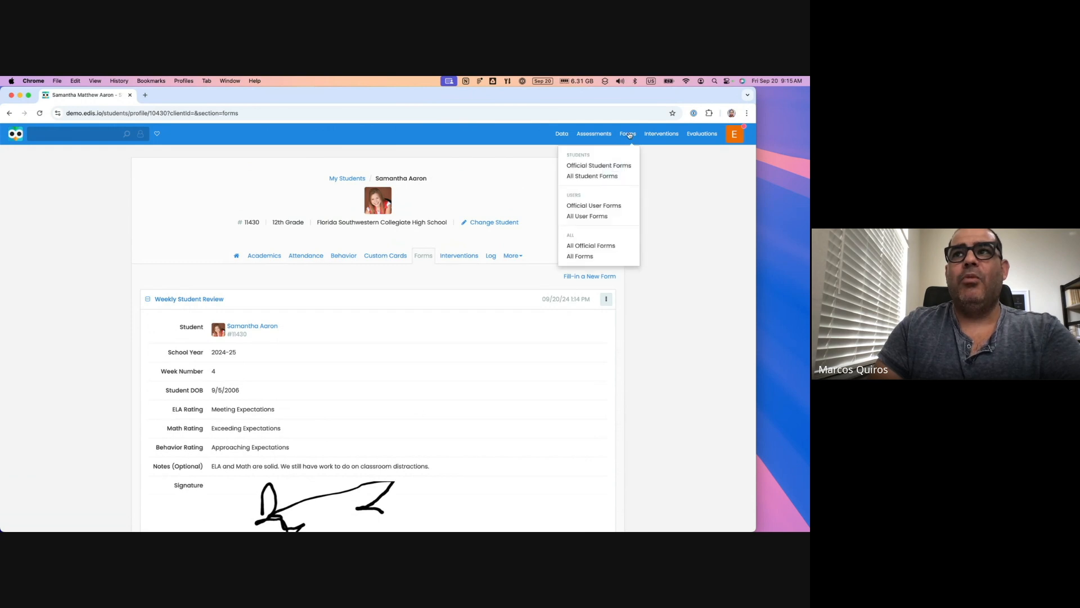
left_click(590, 258)
left_click(308, 229)
type("weej")
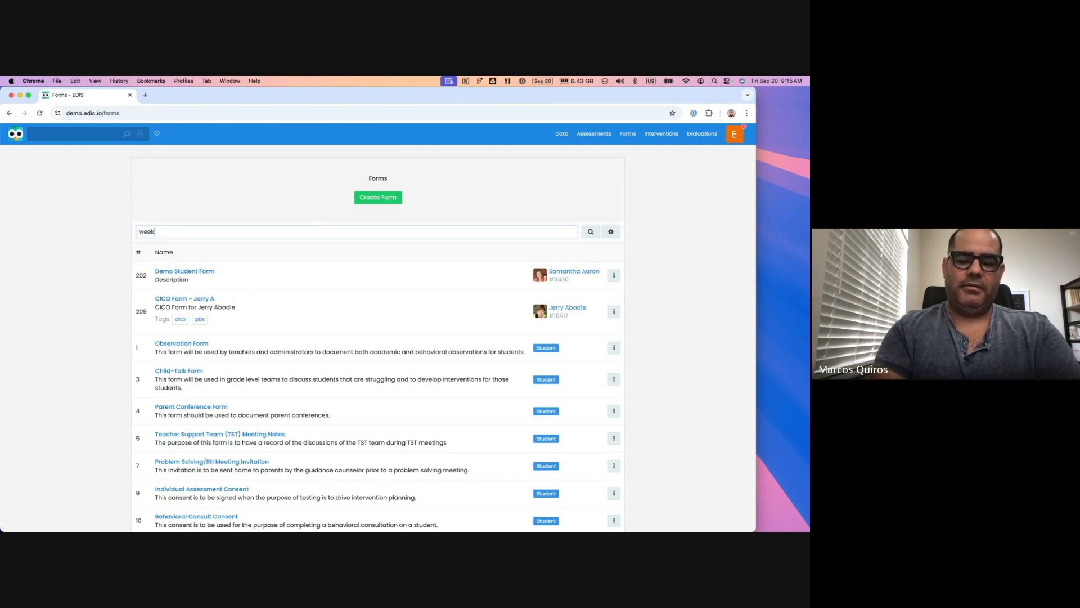
type("kly review")
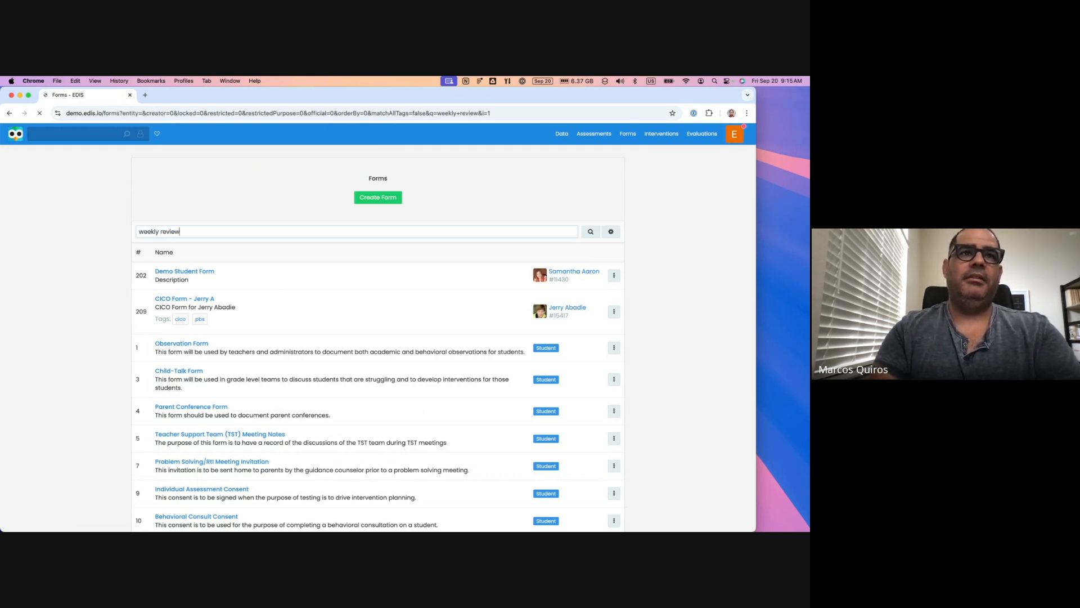
key("Return")
left_click(188, 271)
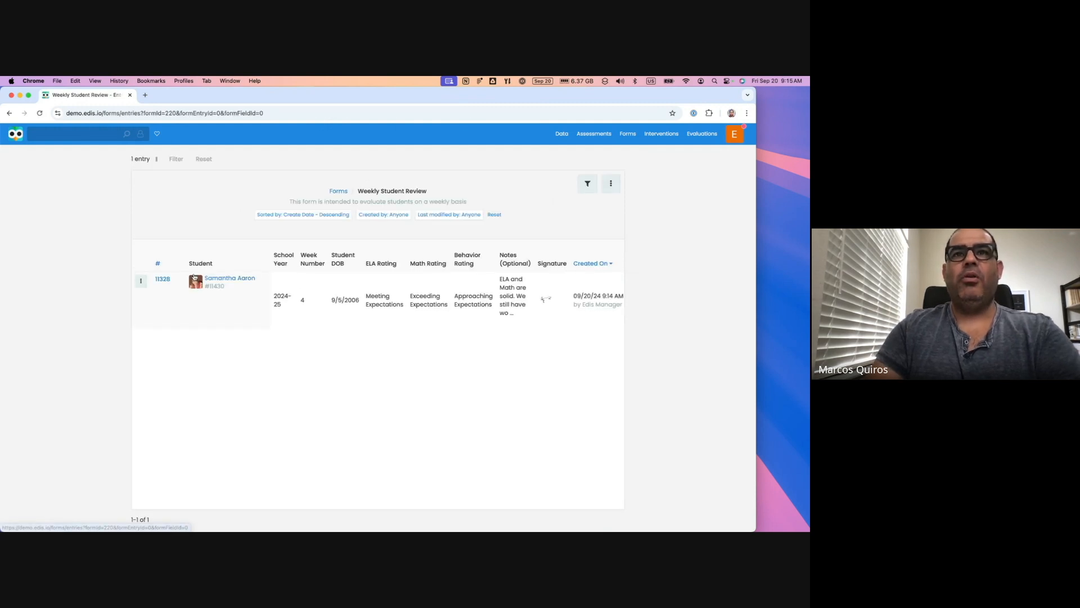
Open the listing preferences for the form's entries and set the Week Number range from 1 to 10.
left_click(590, 186)
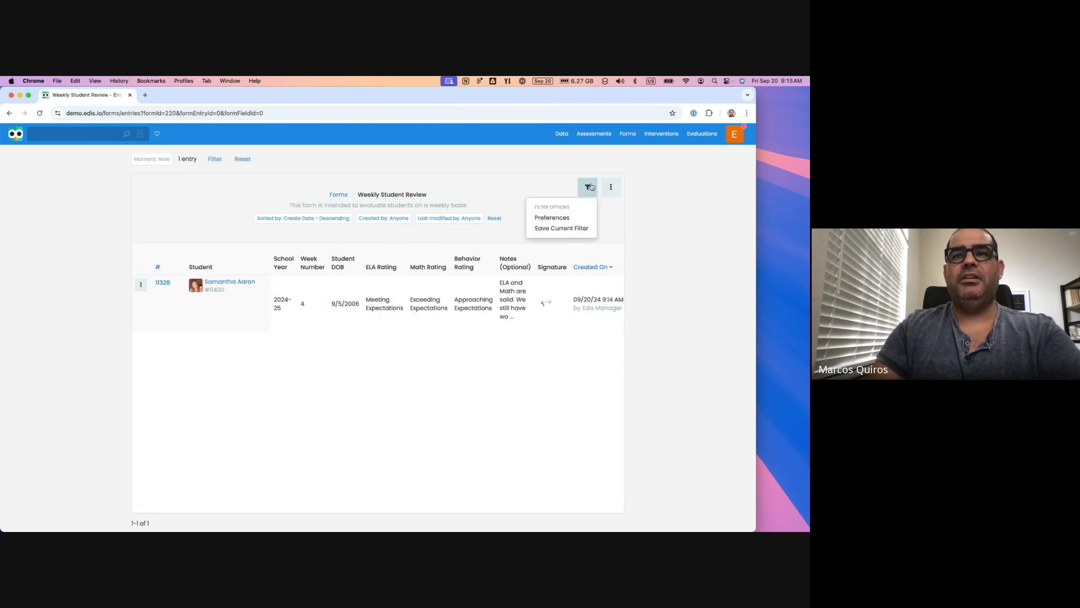
left_click(552, 218)
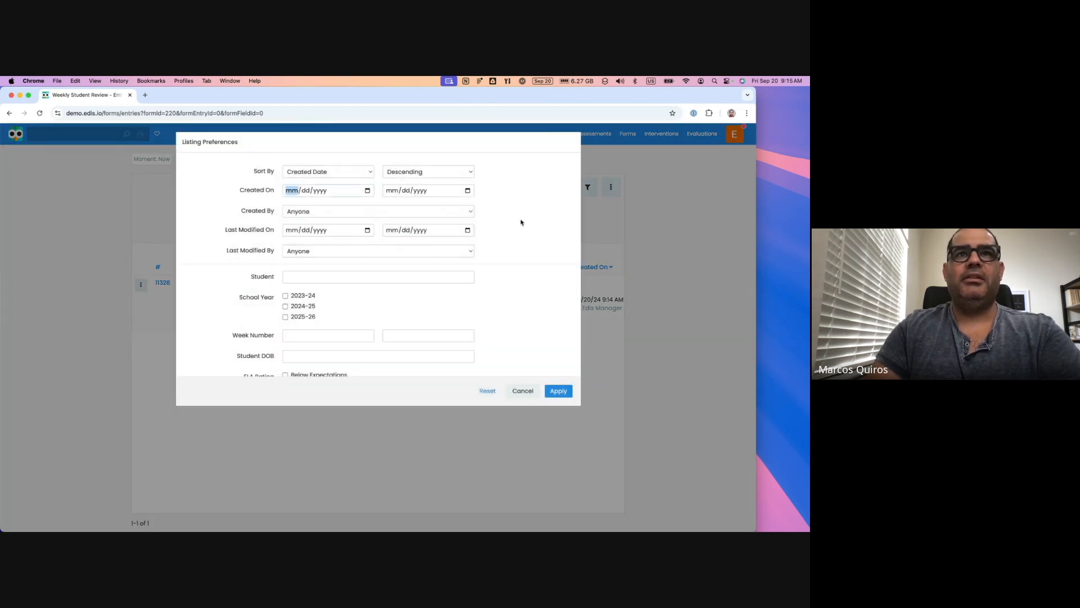
scroll(522, 225, "down", 5)
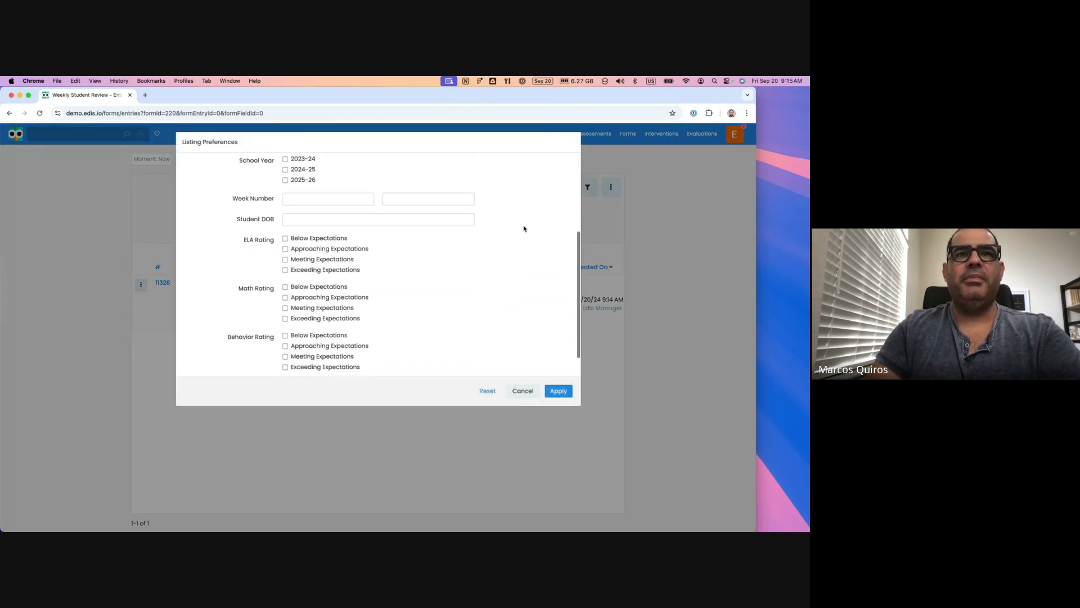
scroll(523, 228, "up", 3)
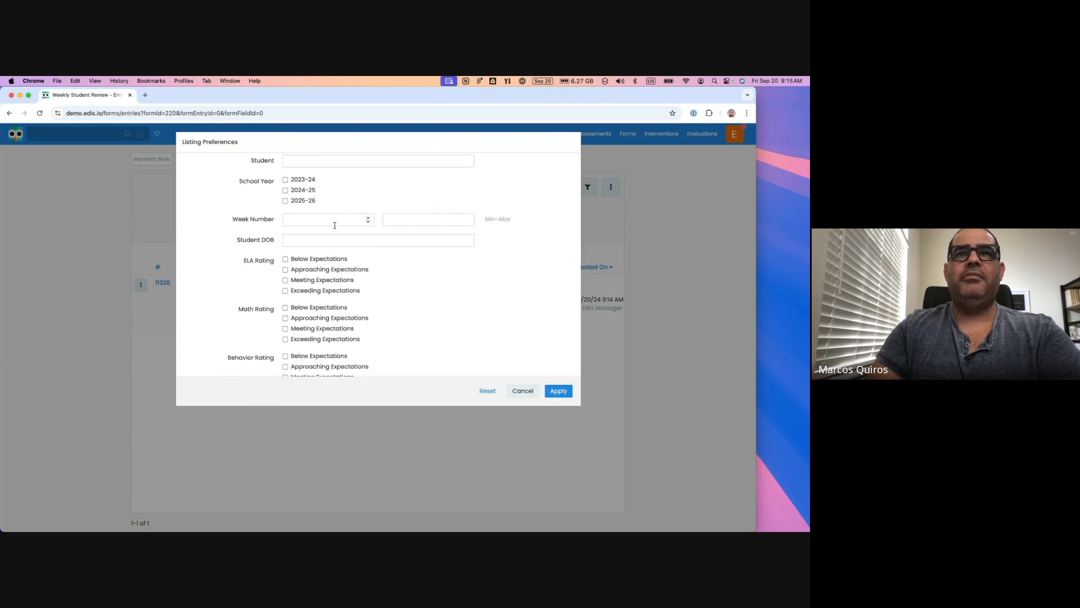
left_click(434, 219)
type("10")
left_click(489, 298)
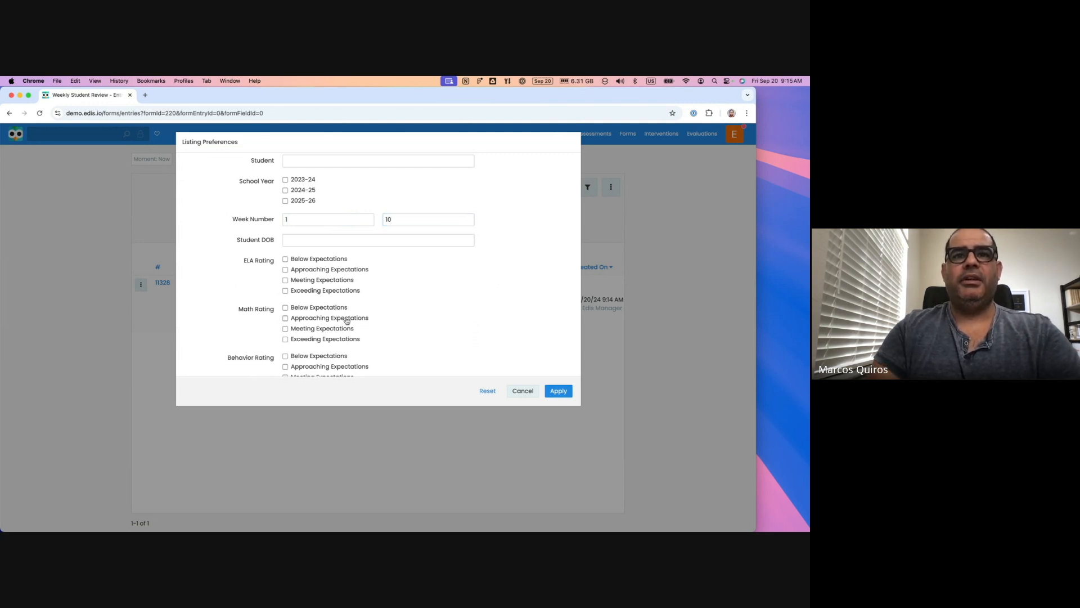
Filter the entries by Behavior Rating Below Expectations and Approaching Expectations and School Year 2024-25, and apply the preferences.
scroll(345, 318, "down", 1)
left_click(320, 325)
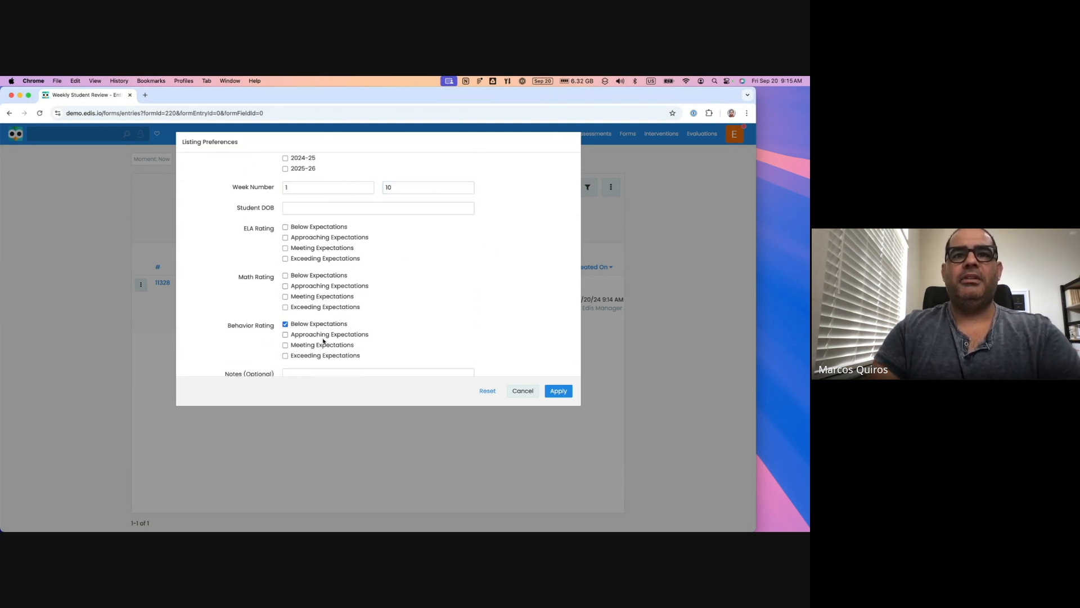
left_click(330, 338)
scroll(440, 338, "up", 3)
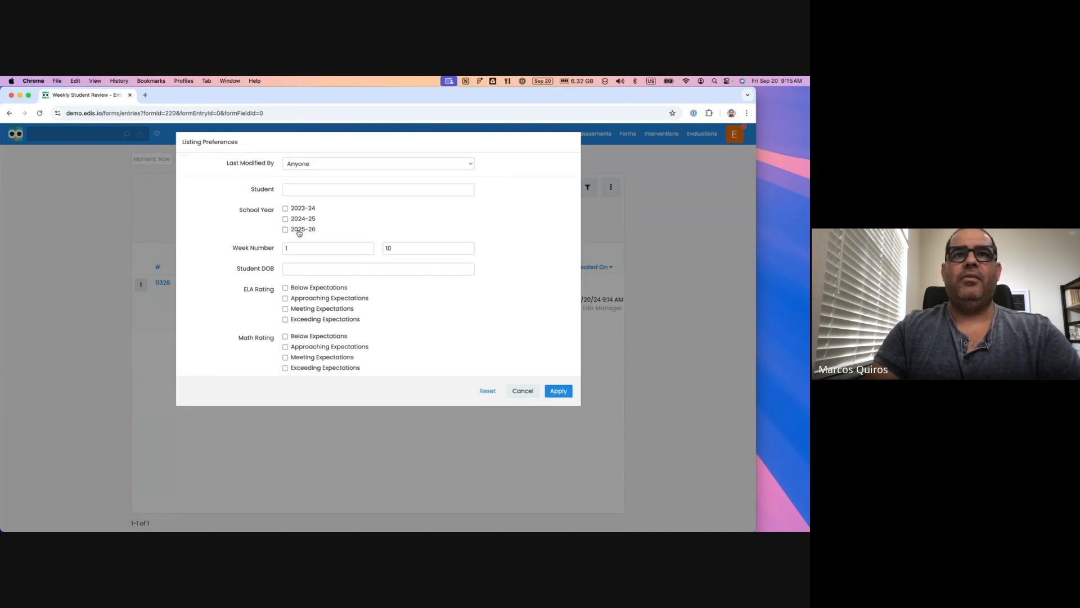
left_click(303, 220)
left_click(558, 391)
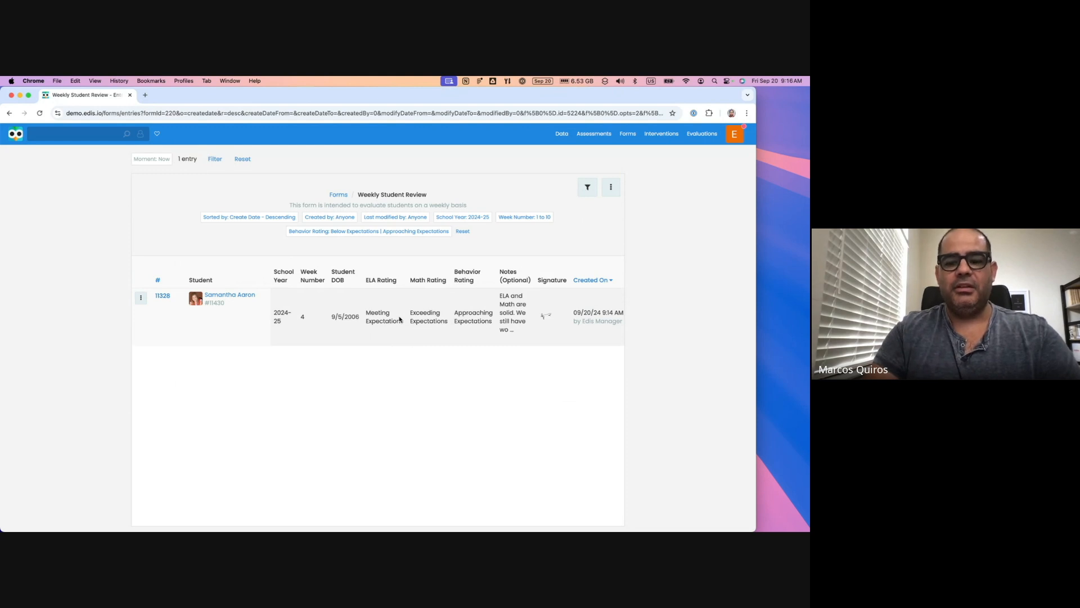
left_click(624, 135)
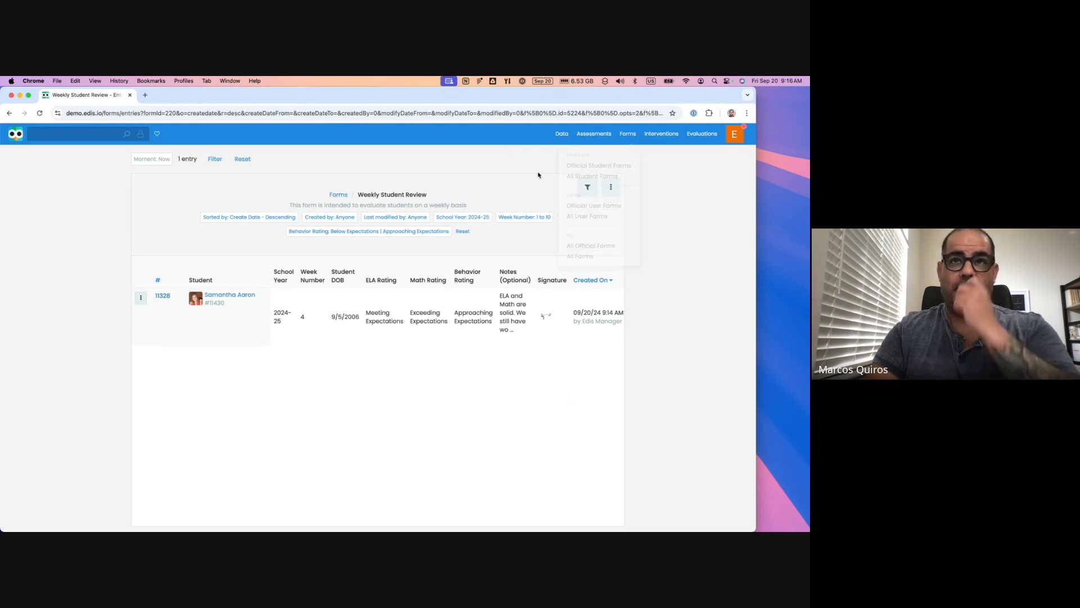
left_click(611, 186)
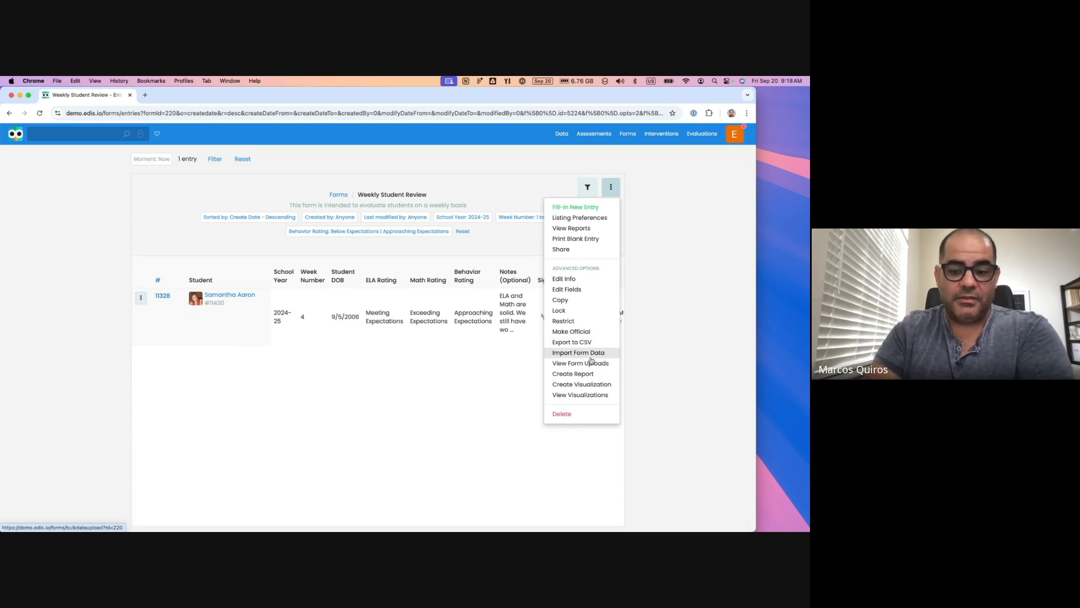
mouse_move(528, 528)
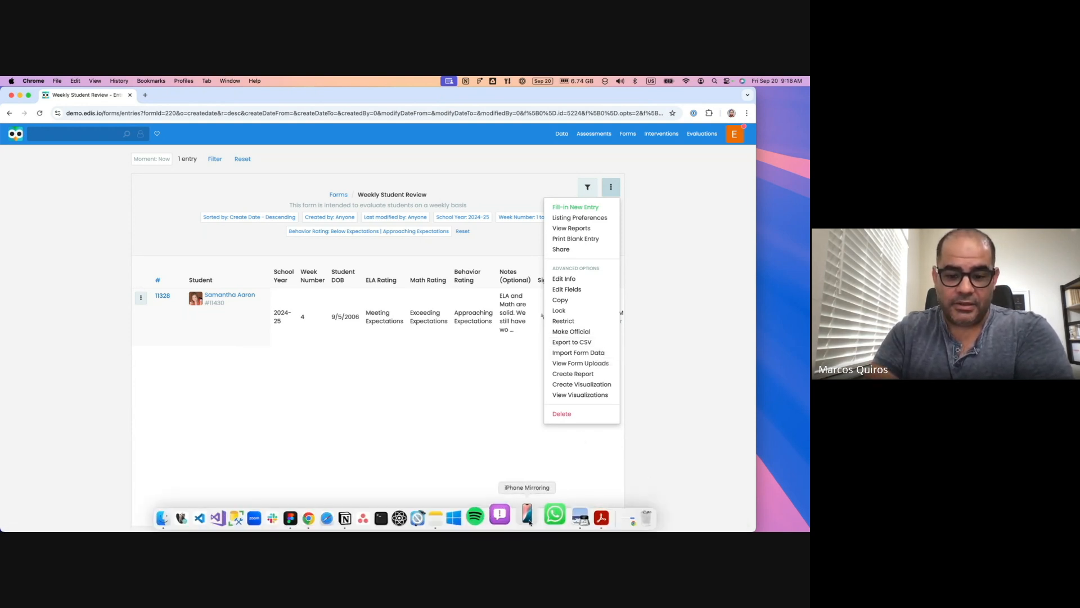